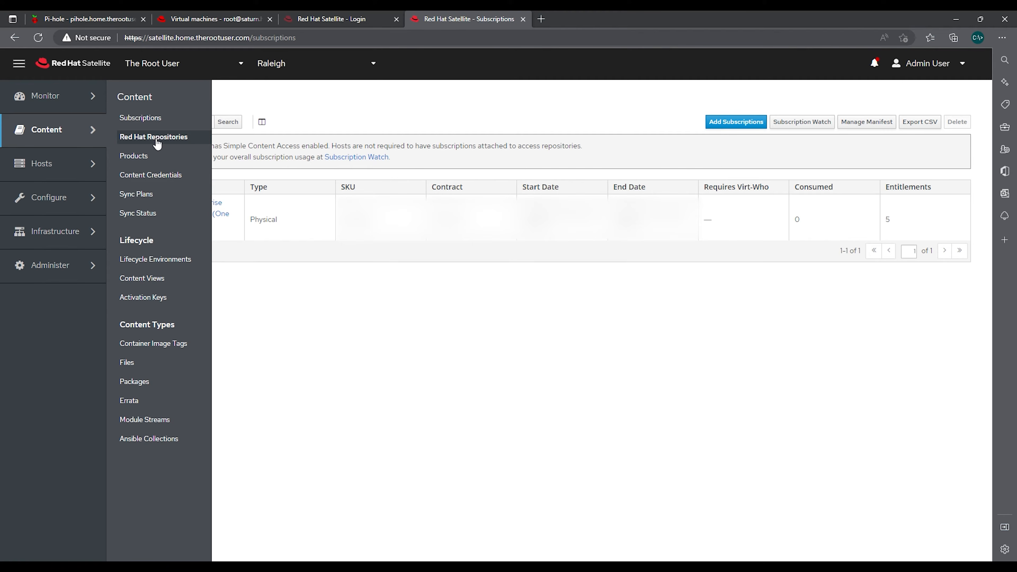
# Filter Red Hat Repositories to the recommended sets and expand Red Hat Enterprise Linux 7 Server (RPMs)
pyautogui.click(157, 138)
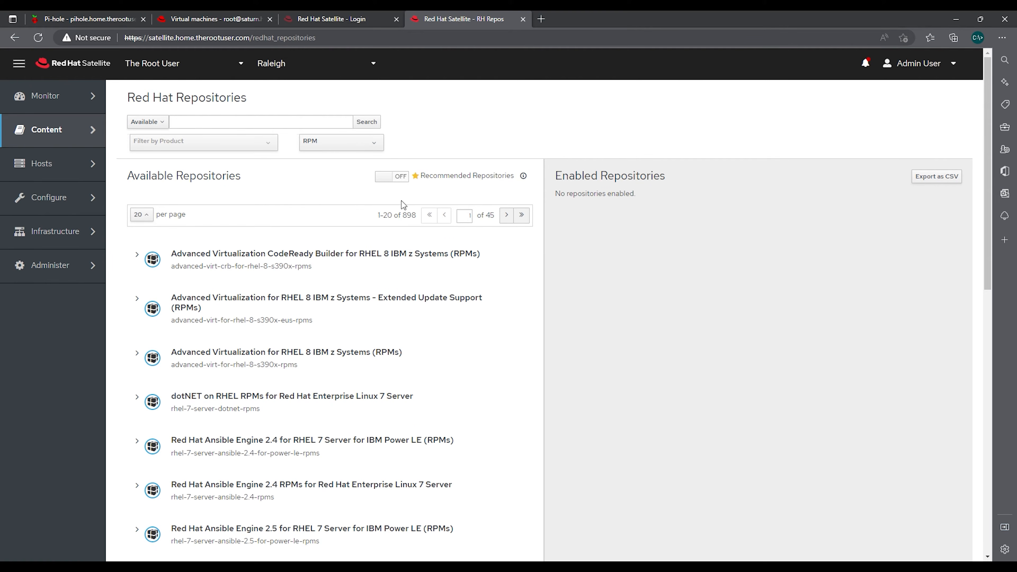
pyautogui.click(391, 183)
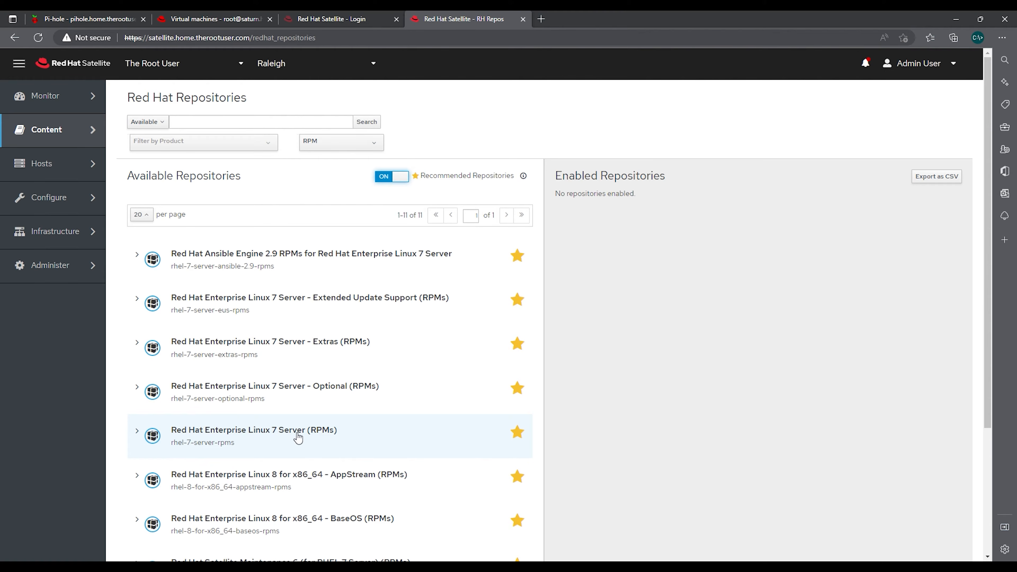
pyautogui.click(142, 439)
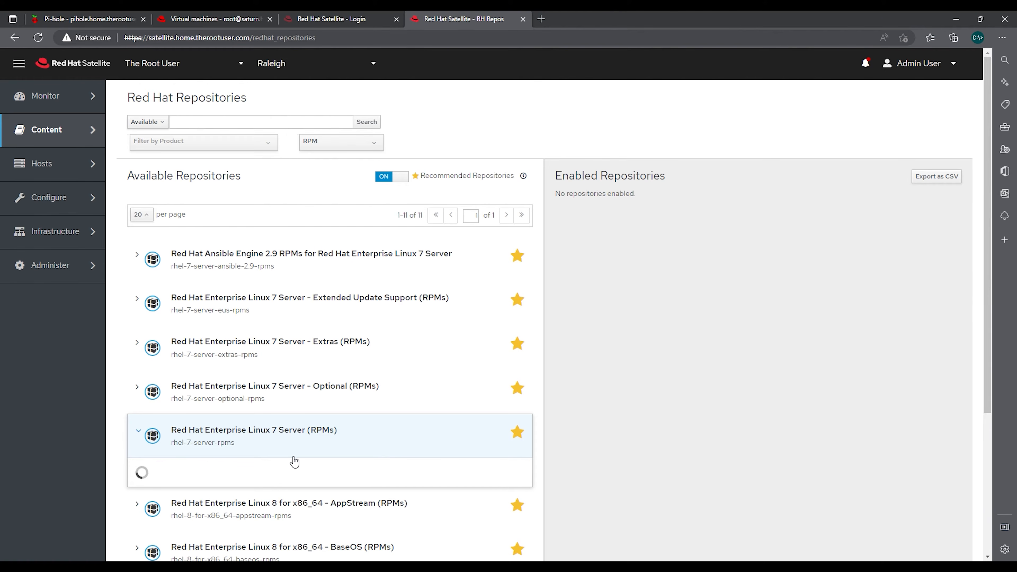
# Enable the x86_64 7Server version of RHEL 7 Server RPMs, then collapse its row
pyautogui.scroll(-5, 295, 457)
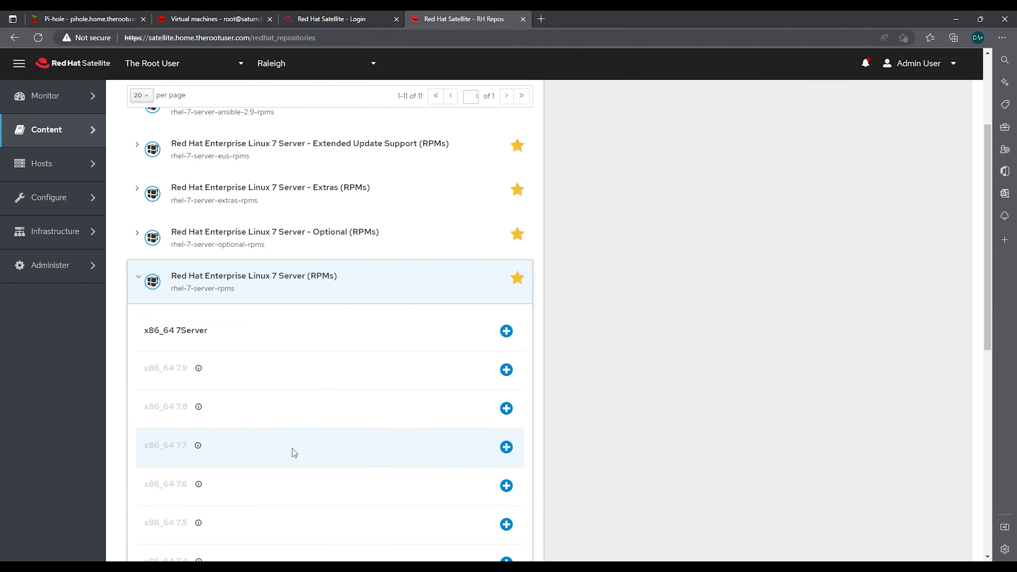
pyautogui.scroll(-2, 260, 429)
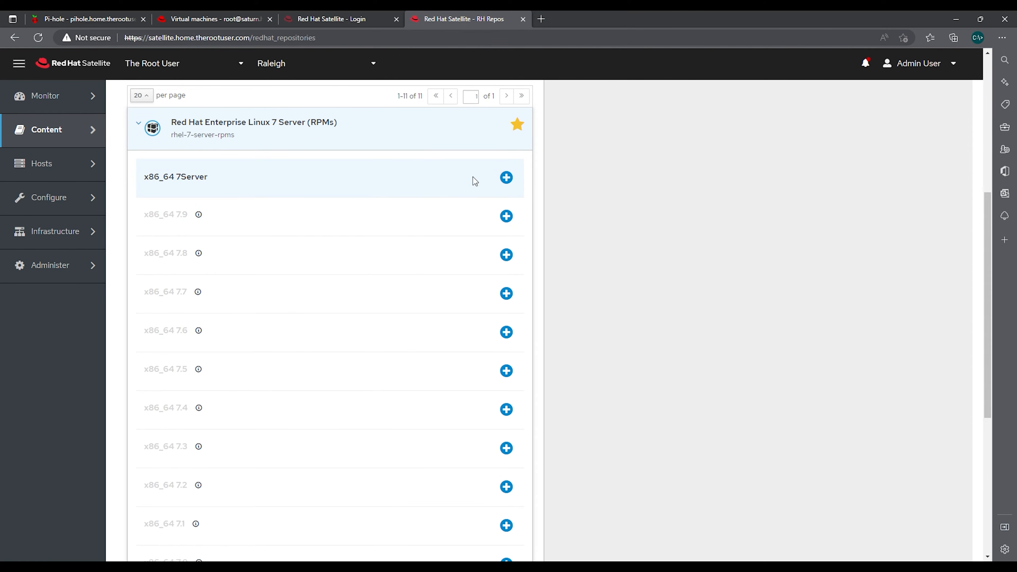
pyautogui.click(506, 178)
pyautogui.scroll(5, 377, 230)
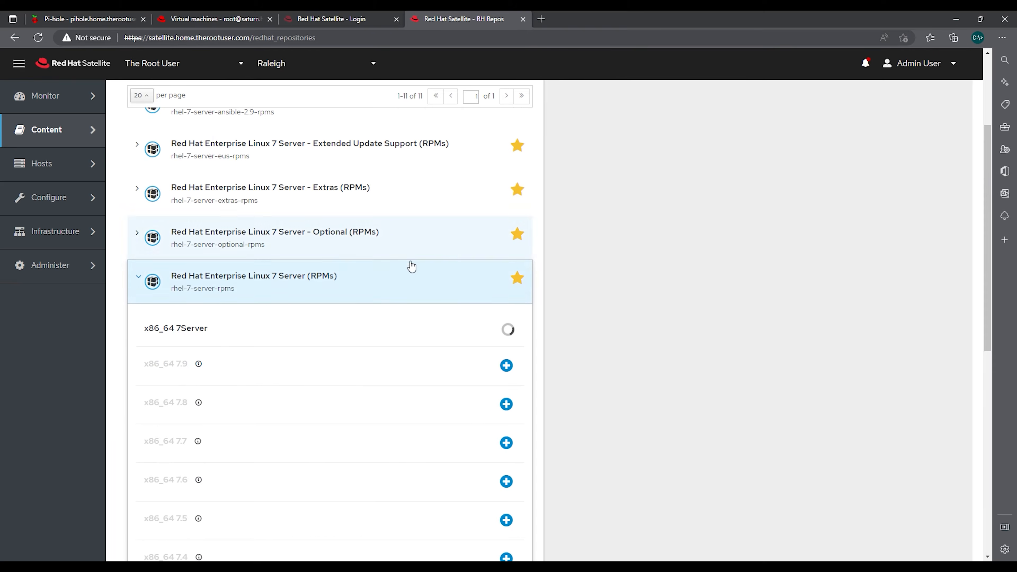
pyautogui.click(138, 279)
pyautogui.scroll(2, 289, 281)
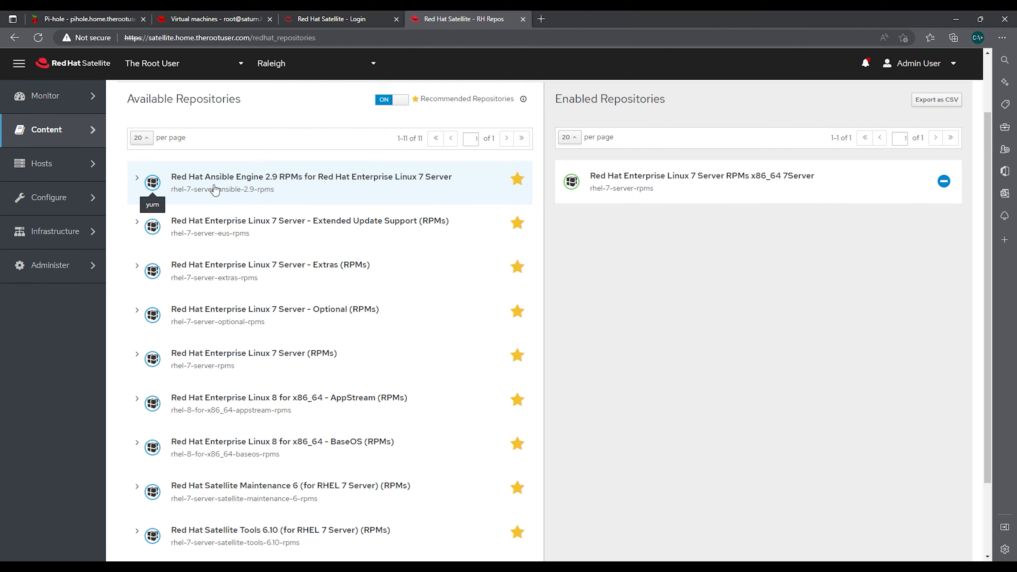
# Enable the x86_64 repositories for Ansible Engine 2.9 and Satellite Tools 6.10 for RHEL 7 Server
pyautogui.click(137, 180)
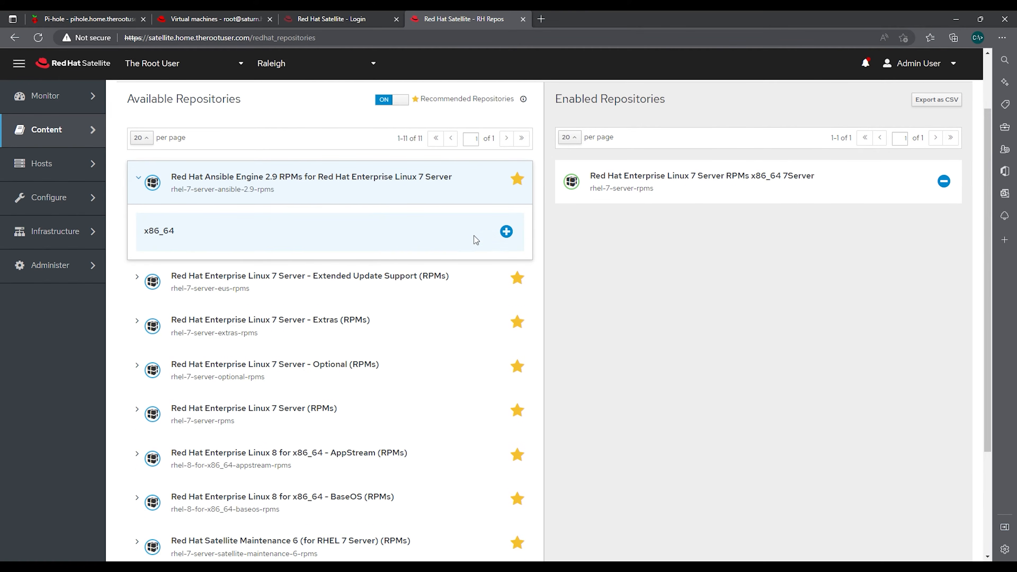
pyautogui.click(506, 231)
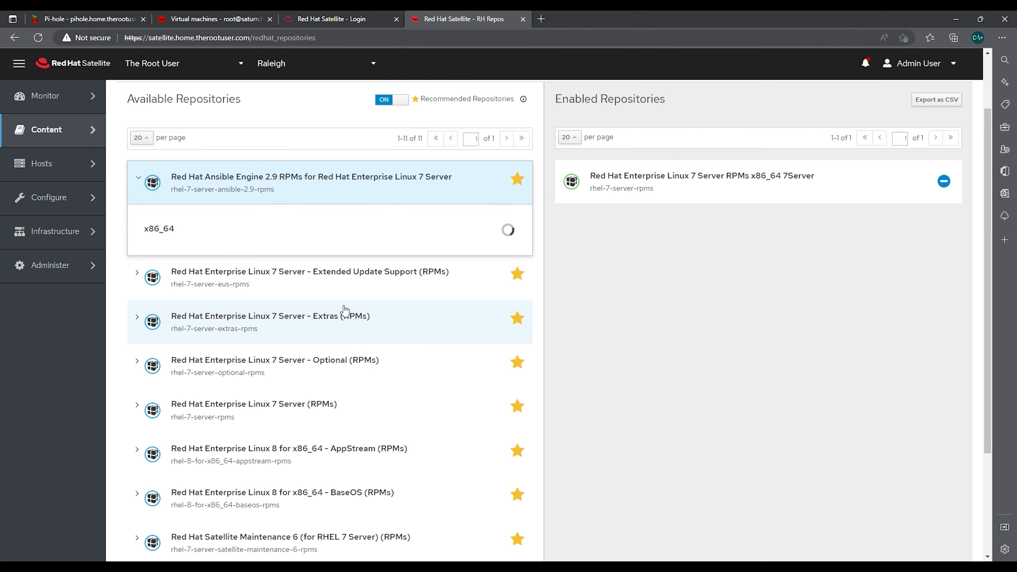
pyautogui.scroll(-2, 348, 352)
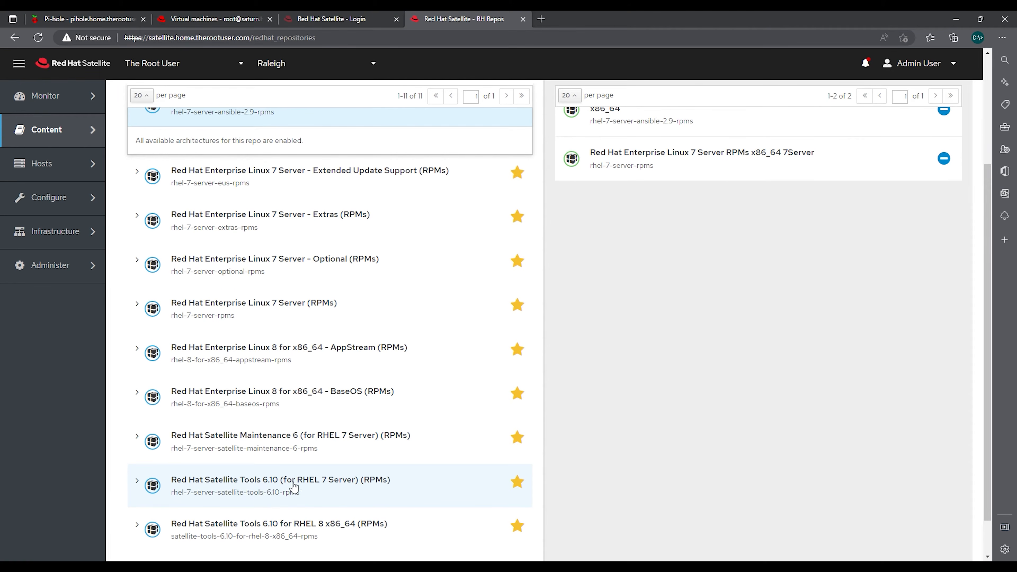
pyautogui.click(143, 483)
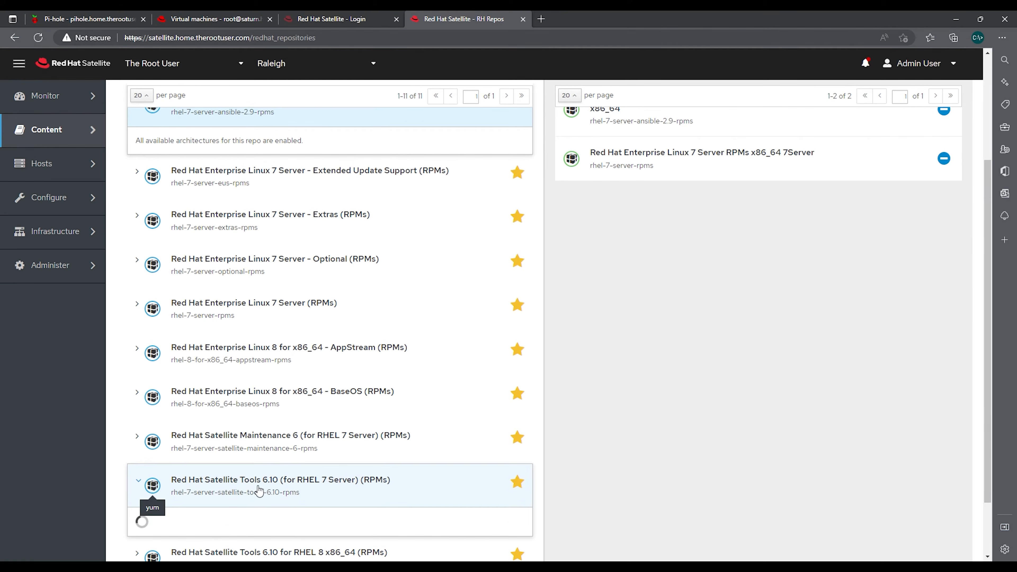
pyautogui.scroll(-2, 338, 479)
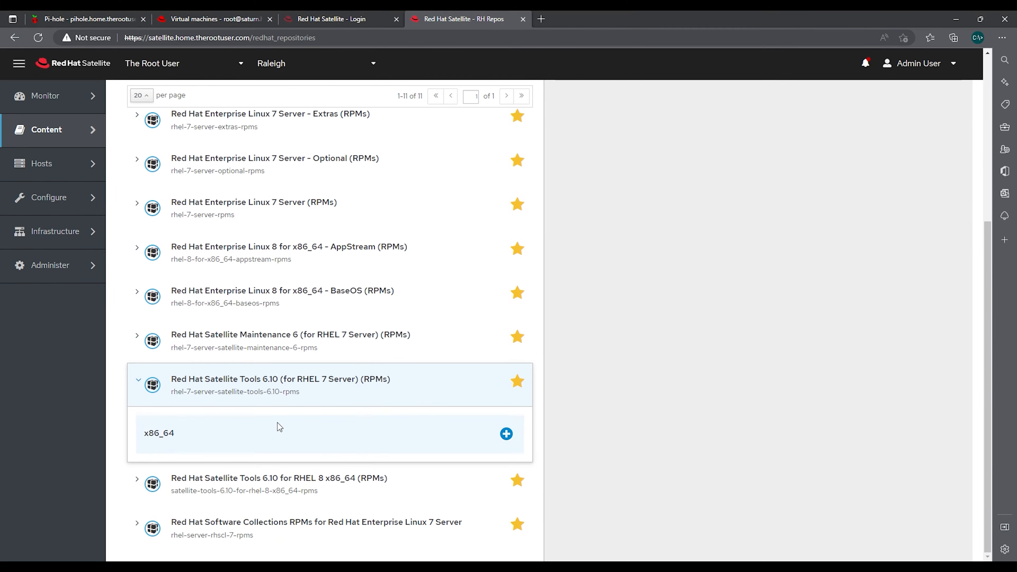
pyautogui.click(507, 434)
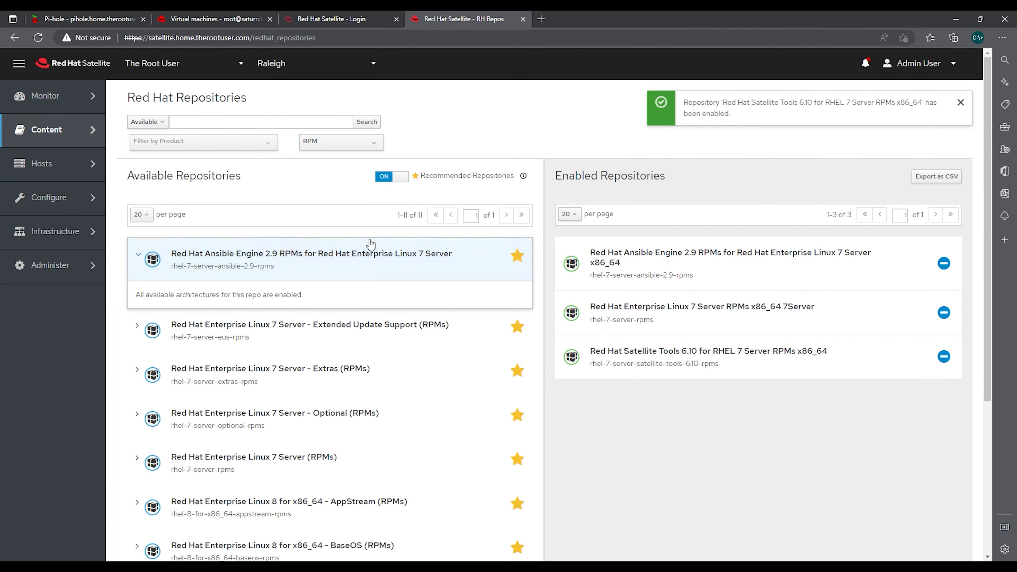
pyautogui.moveTo(83, 133)
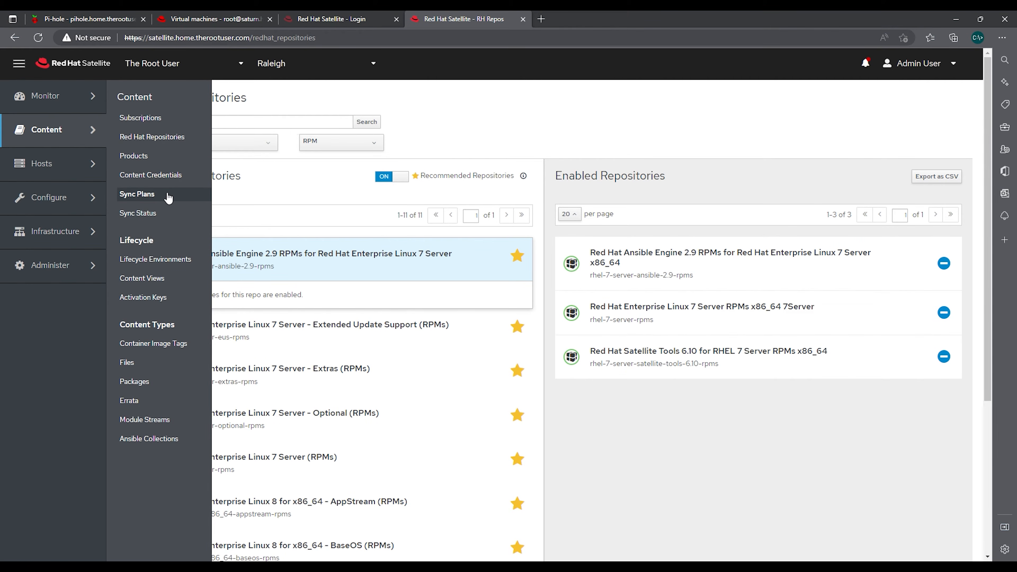
# Create the Daily Repo Sync plan with a daily interval starting 2022-12-04 at 02:00
pyautogui.click(147, 195)
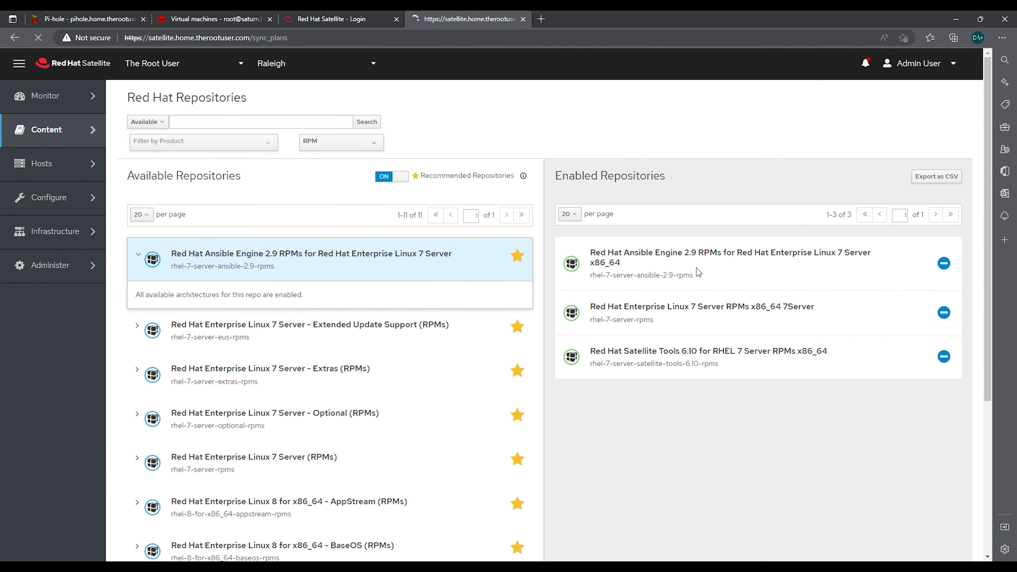
pyautogui.click(944, 121)
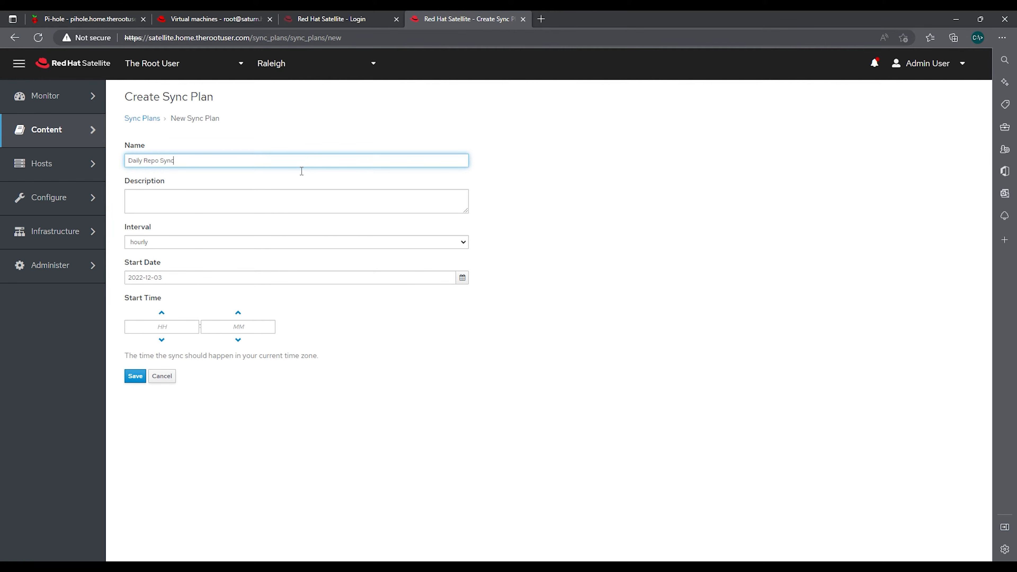
pyautogui.click(456, 247)
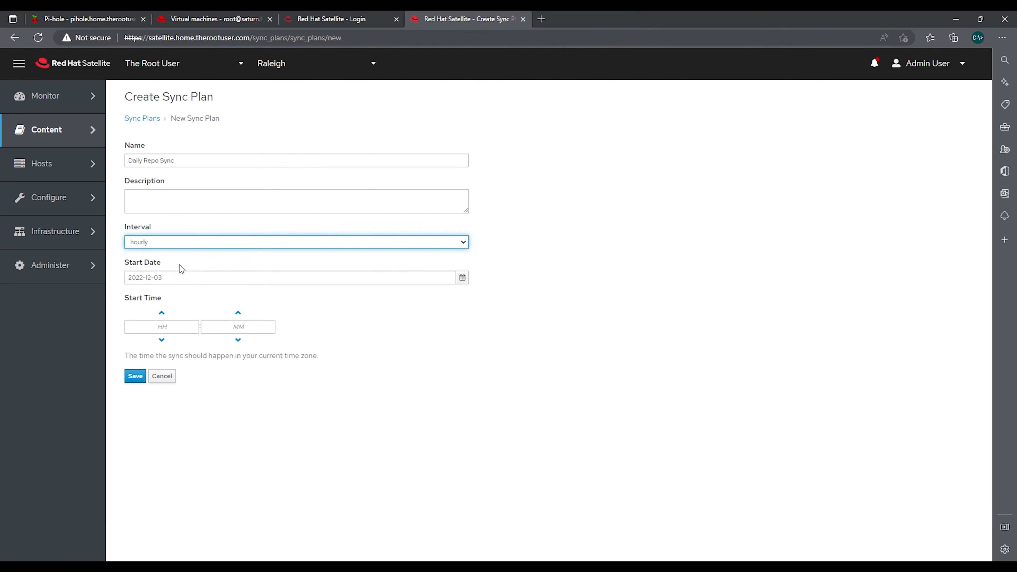
pyautogui.press('Down')
pyautogui.click(194, 327)
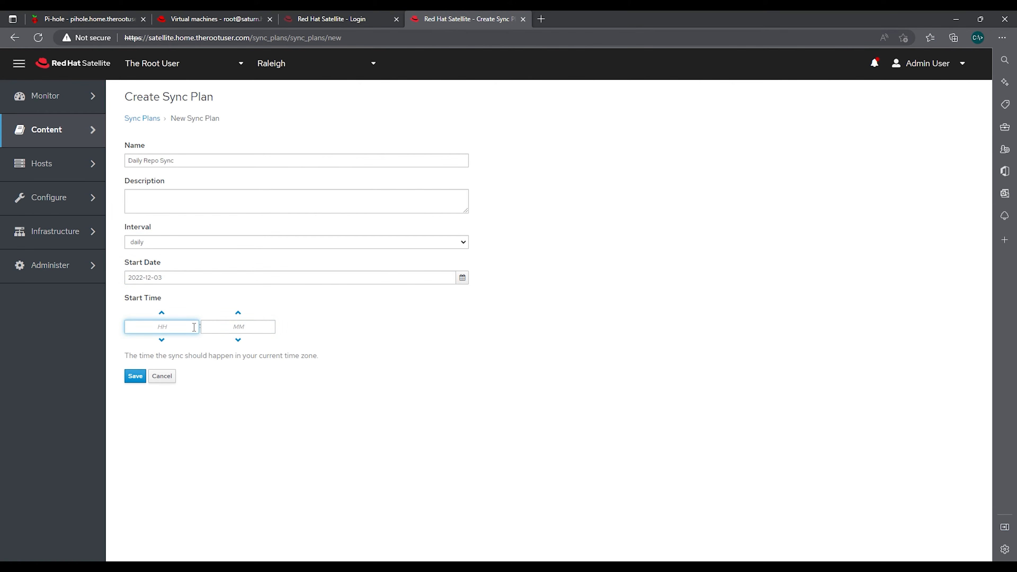
pyautogui.press('Tab')
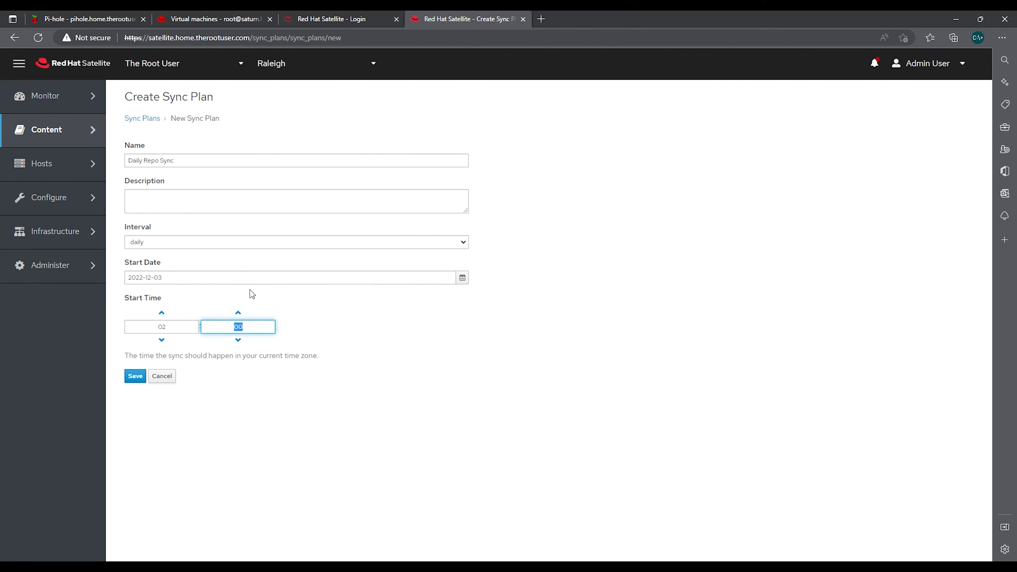
pyautogui.click(463, 277)
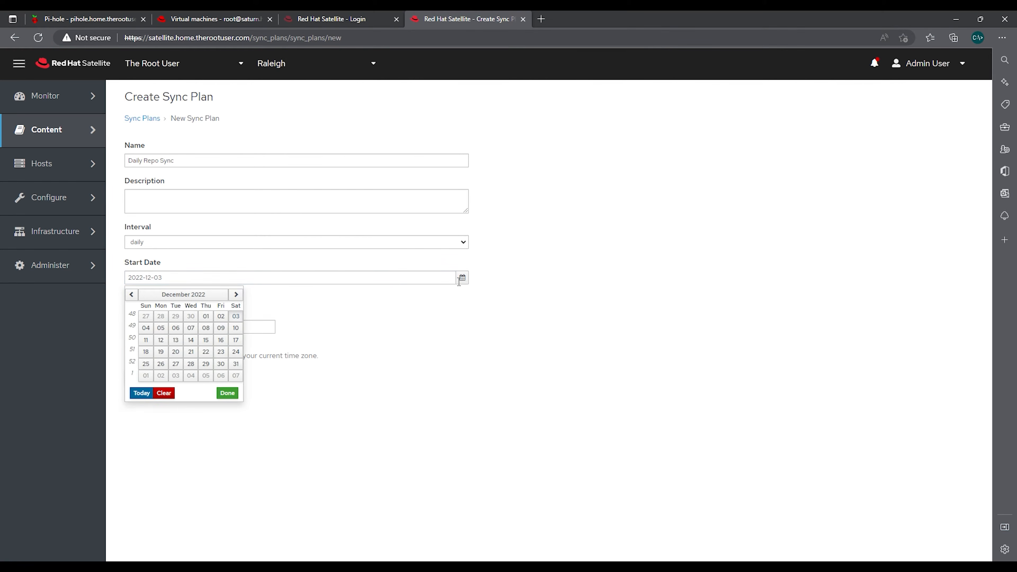
pyautogui.click(145, 328)
pyautogui.click(135, 378)
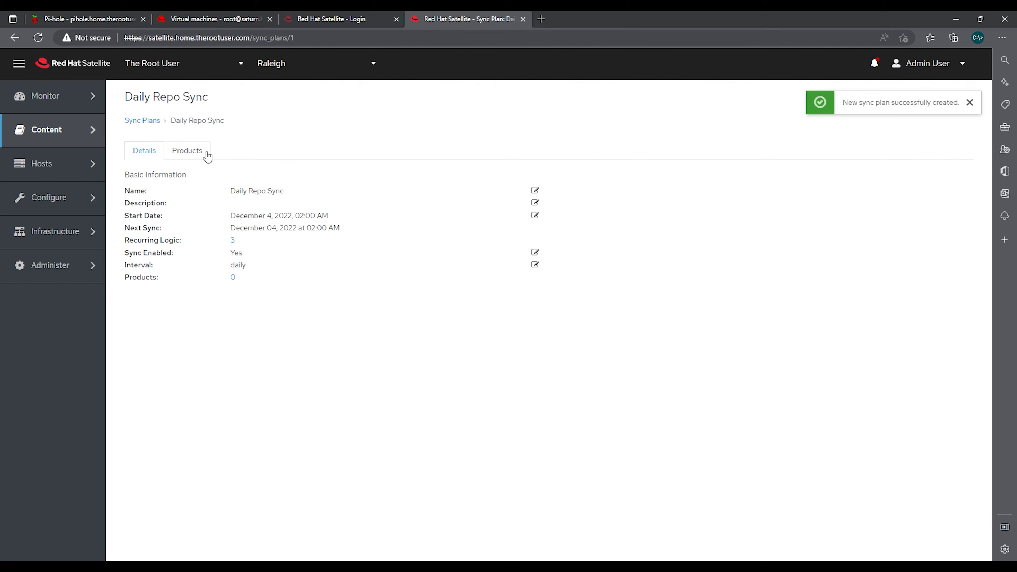
# Attach the Red Hat Ansible Engine and Red Hat Enterprise Linux Server products to Daily Repo Sync
pyautogui.click(196, 153)
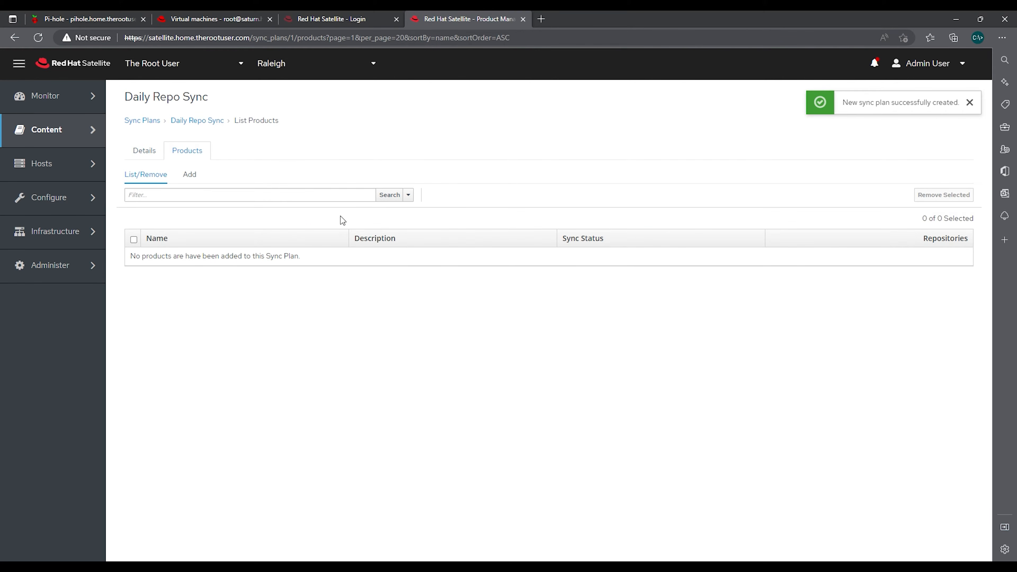
pyautogui.click(189, 174)
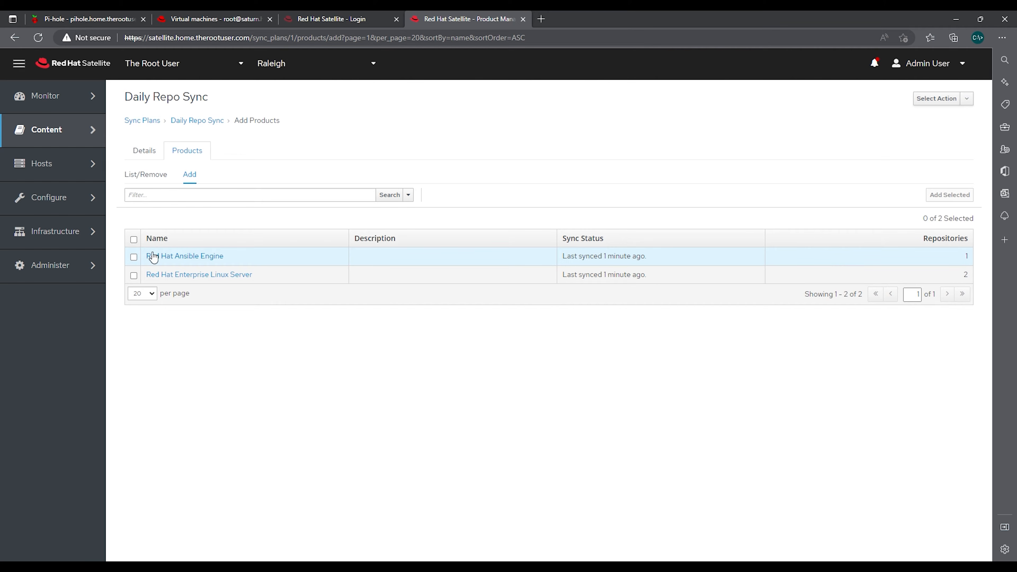
pyautogui.click(134, 257)
pyautogui.click(134, 275)
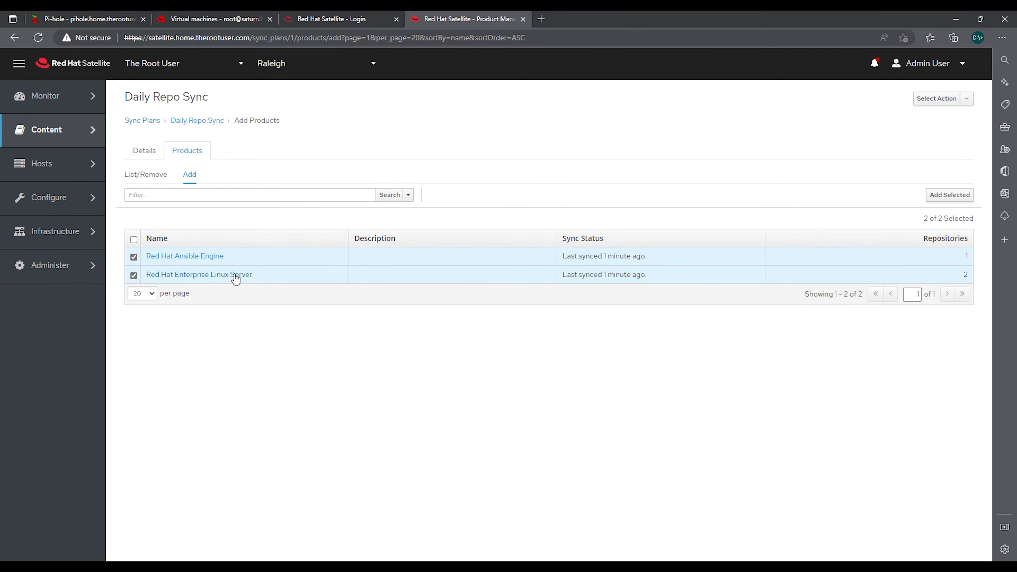
pyautogui.click(939, 198)
pyautogui.click(157, 152)
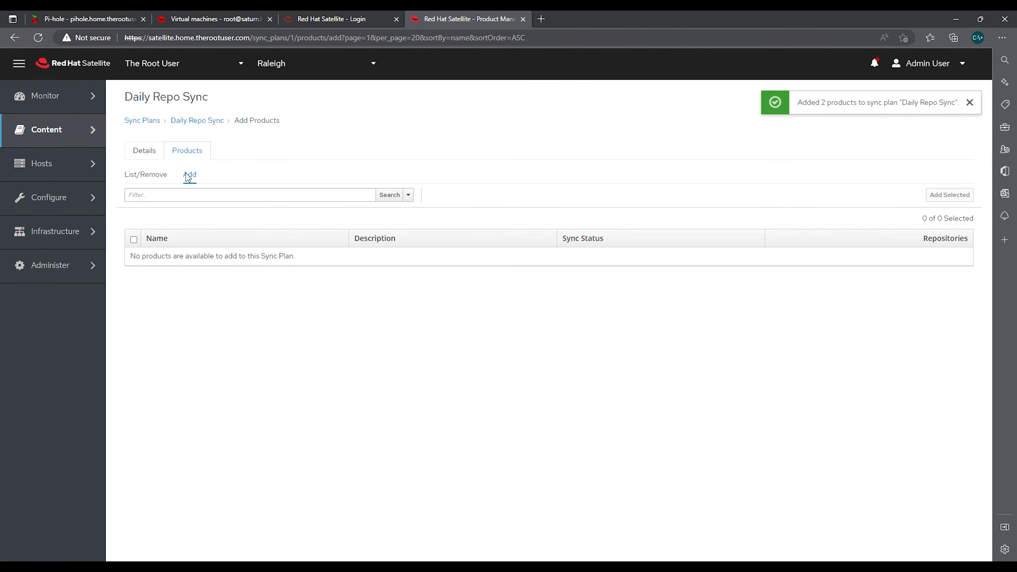
pyautogui.click(143, 120)
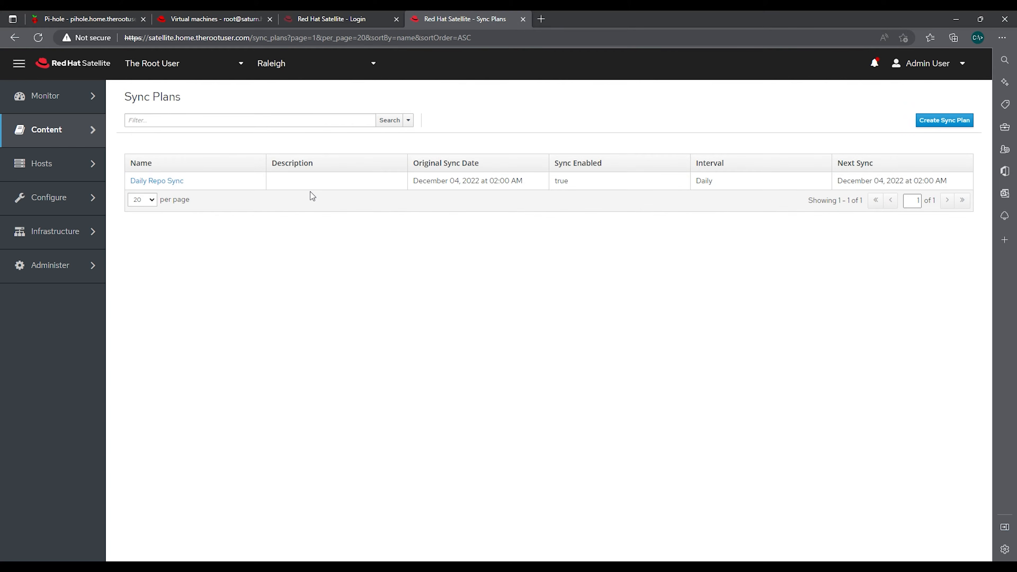
# On Sync Status, expand all, select the three Red Hat repositories and run Synchronize Now
pyautogui.moveTo(71, 144)
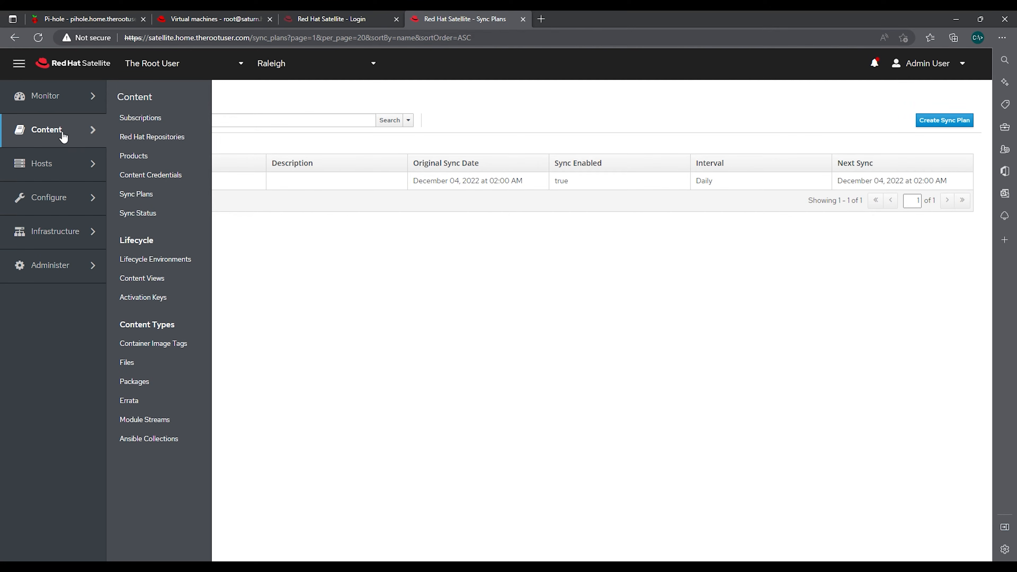
pyautogui.click(153, 219)
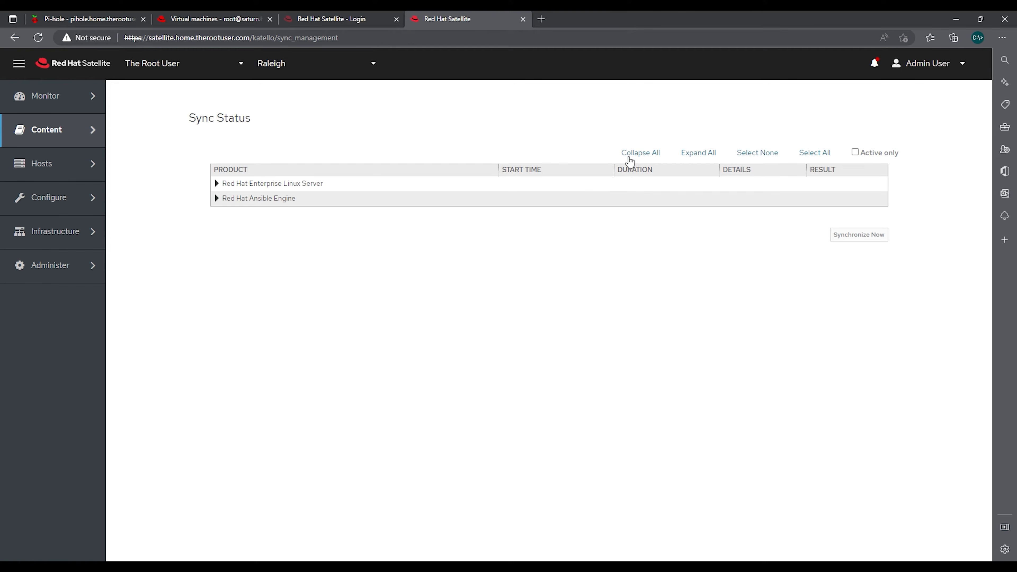
pyautogui.click(701, 155)
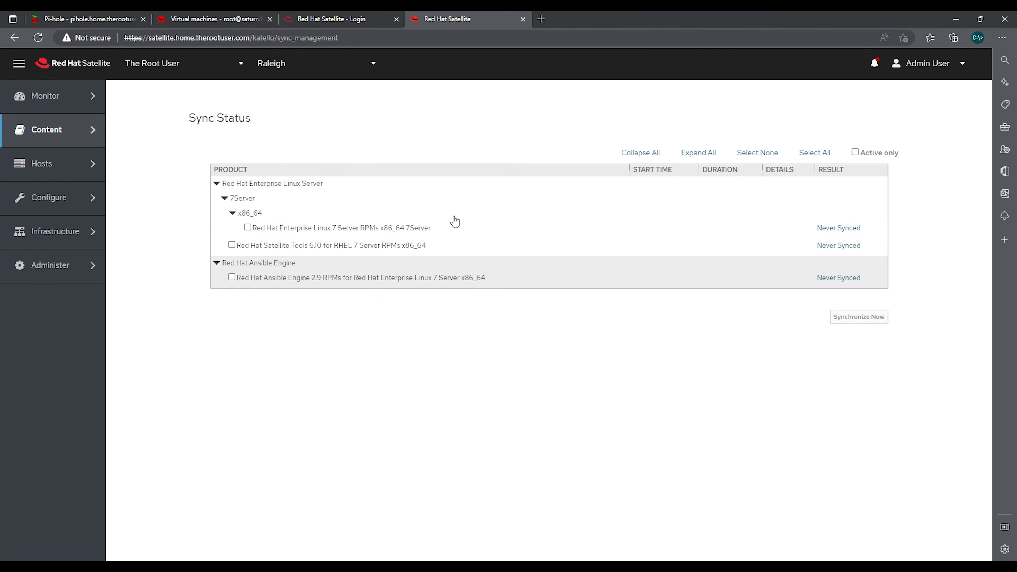
pyautogui.click(248, 228)
pyautogui.click(232, 244)
pyautogui.click(231, 277)
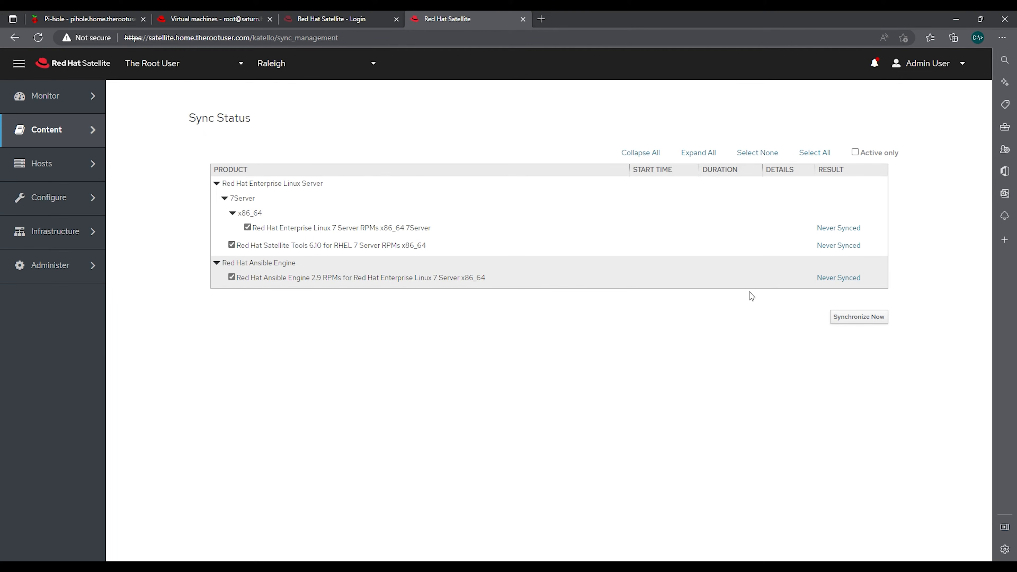
pyautogui.click(857, 319)
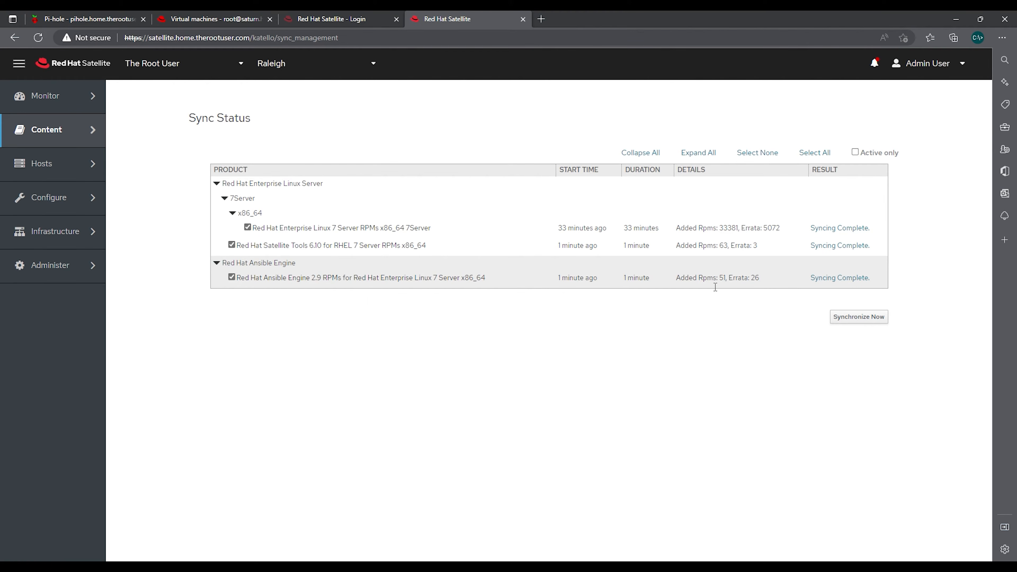
pyautogui.moveTo(59, 131)
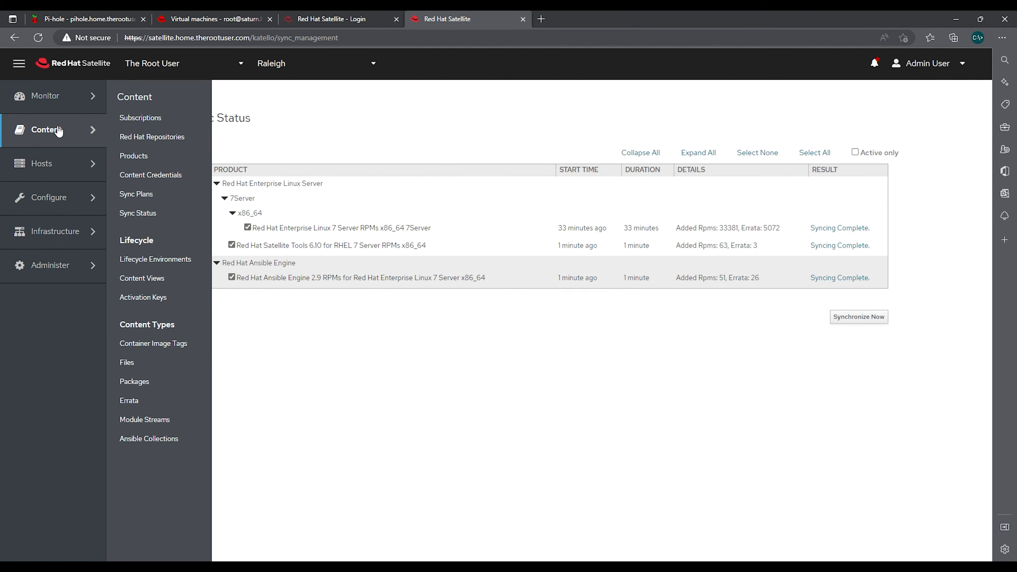
# Open the Lifecycle Environments page, showing only the Library environment
pyautogui.click(171, 263)
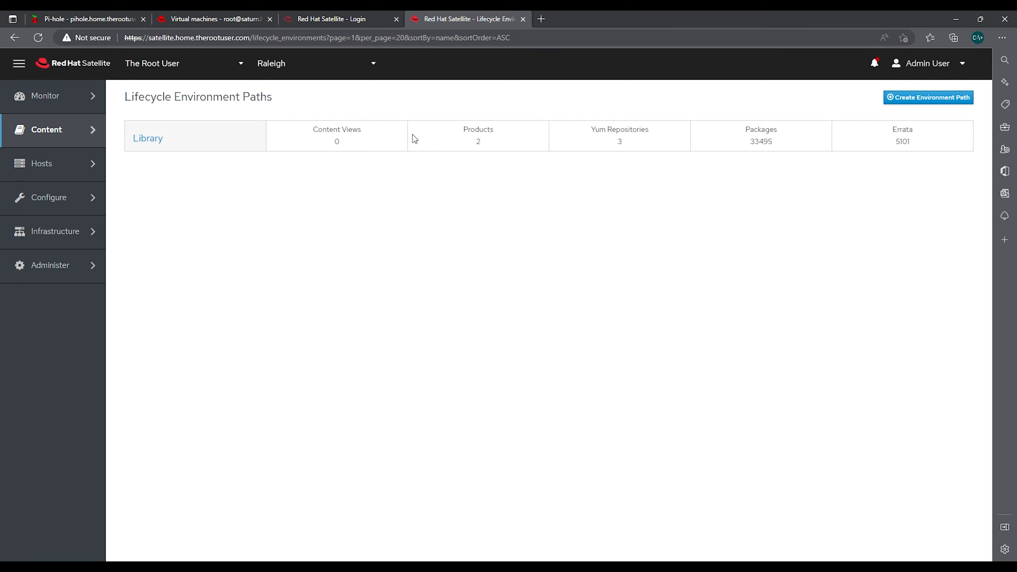
# Create a new environment path with a DEV environment after Library
pyautogui.click(936, 98)
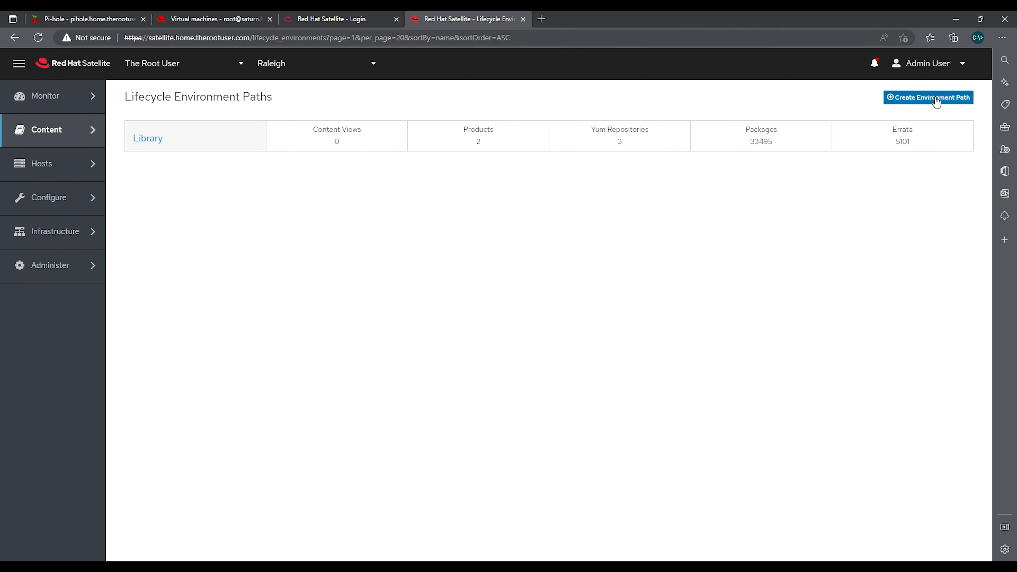
pyautogui.click(215, 187)
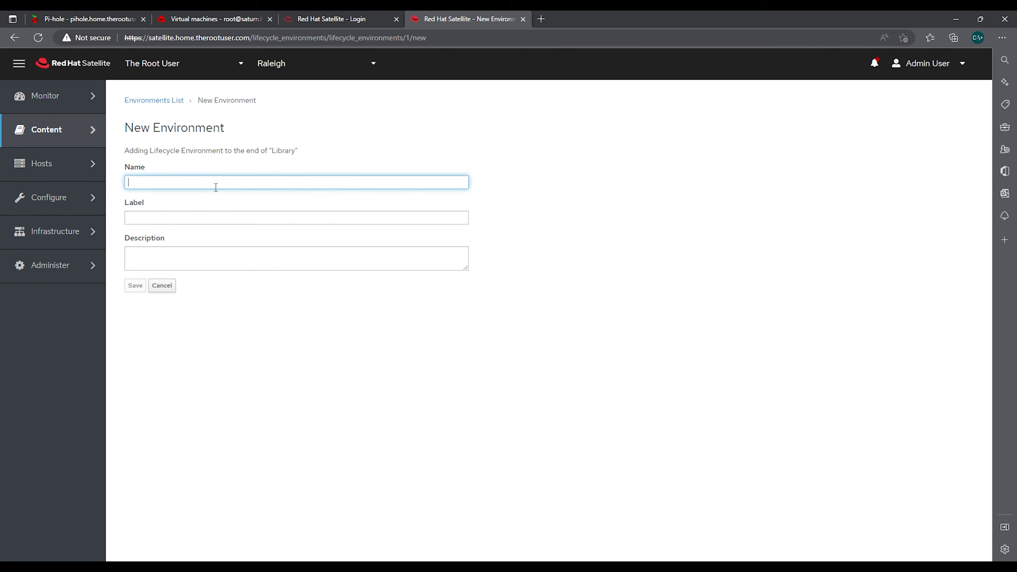
pyautogui.write('DEV')
pyautogui.press('Tab')
pyautogui.press('Tab')
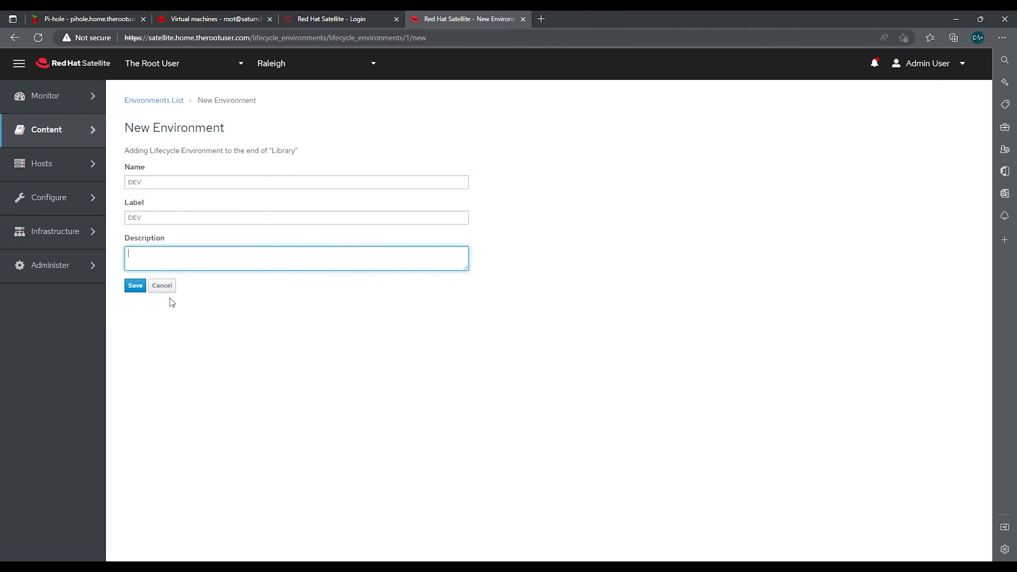
pyautogui.click(135, 286)
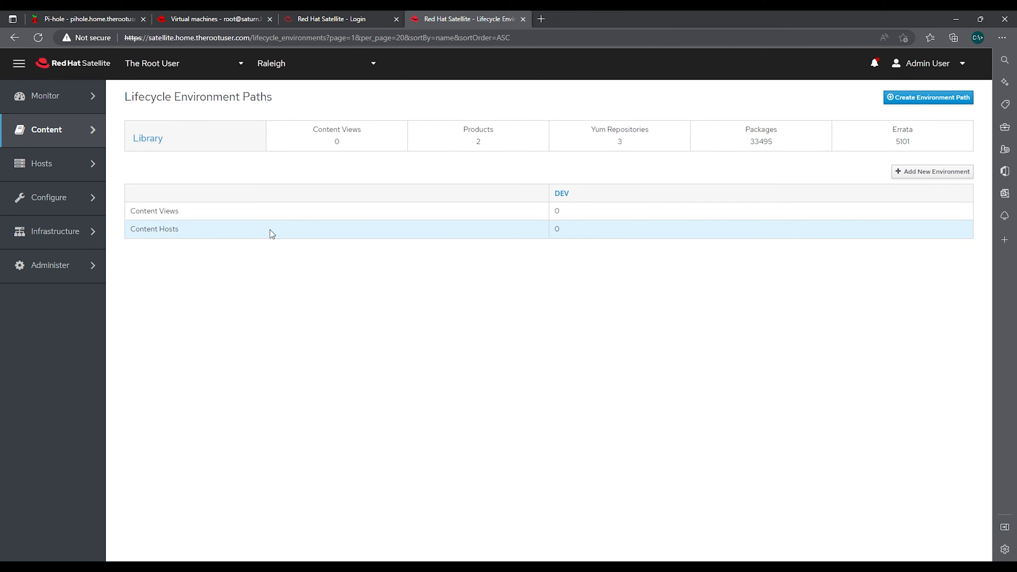
# Add a Prod environment following DEV in the path
pyautogui.click(917, 172)
pyautogui.click(200, 182)
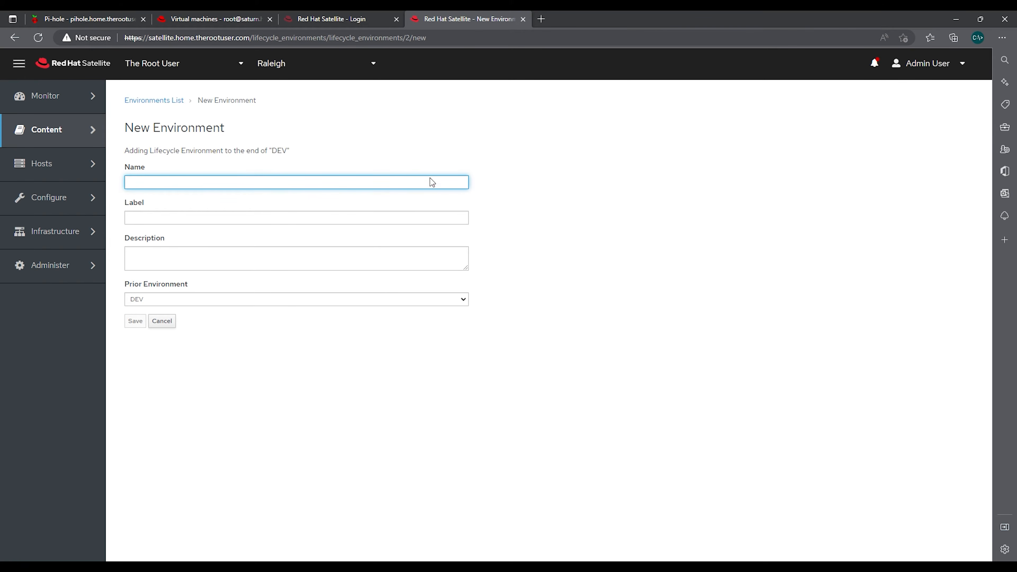
pyautogui.write('Prod')
pyautogui.click(135, 322)
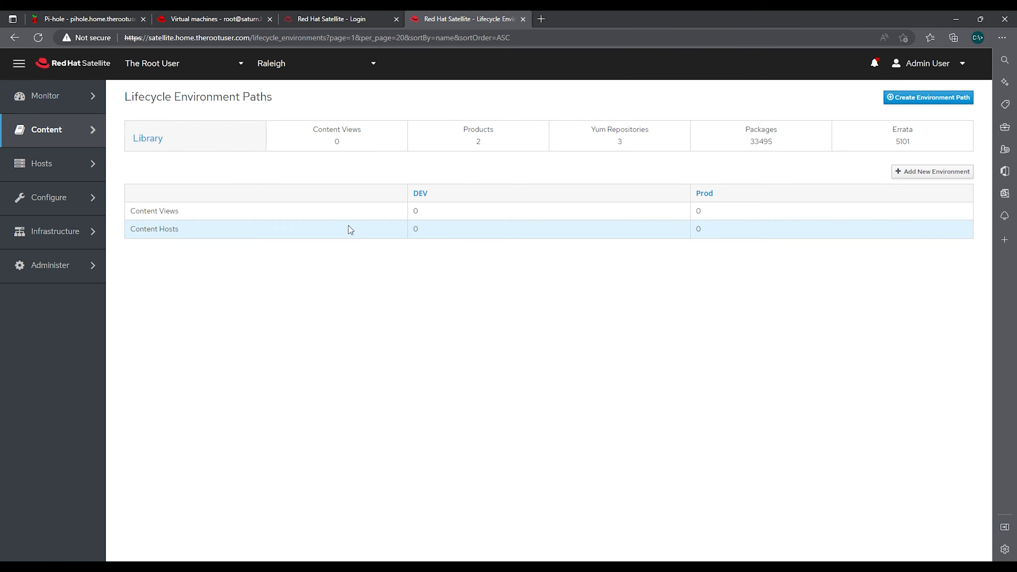
pyautogui.click(63, 141)
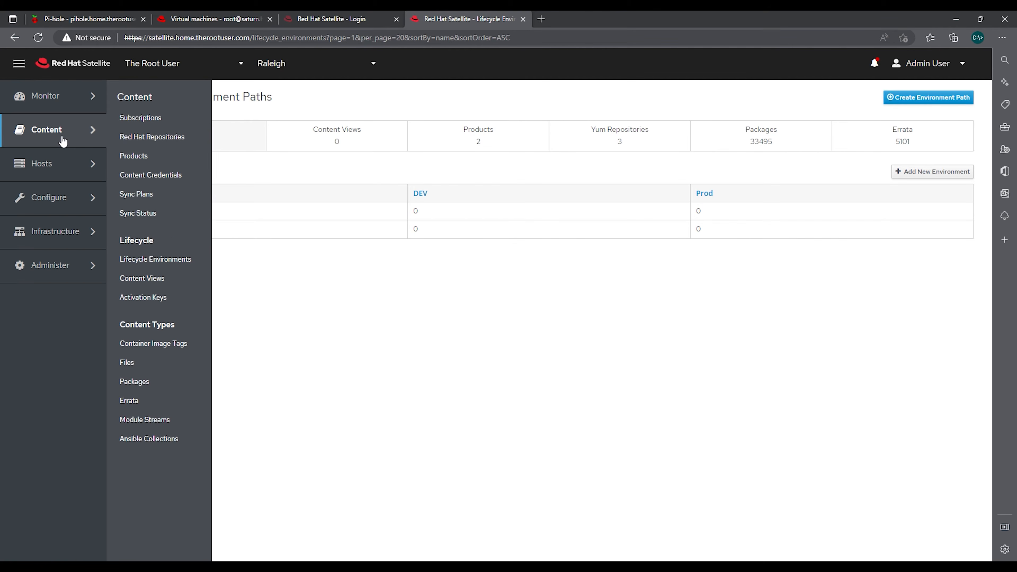
# Open the Content Views list, which is still empty
pyautogui.click(158, 282)
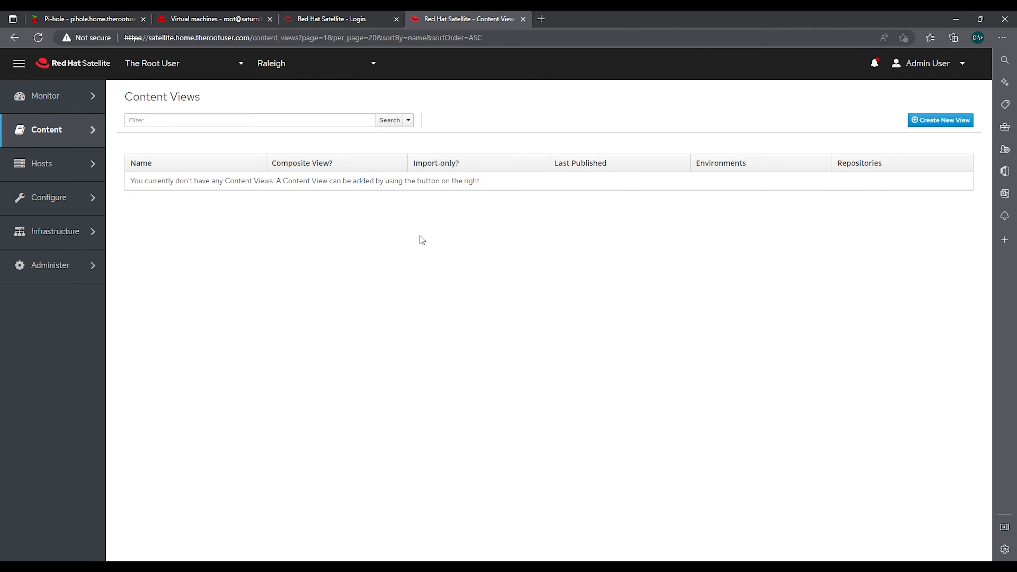
# Start a new content view from the Create New View button
pyautogui.click(949, 123)
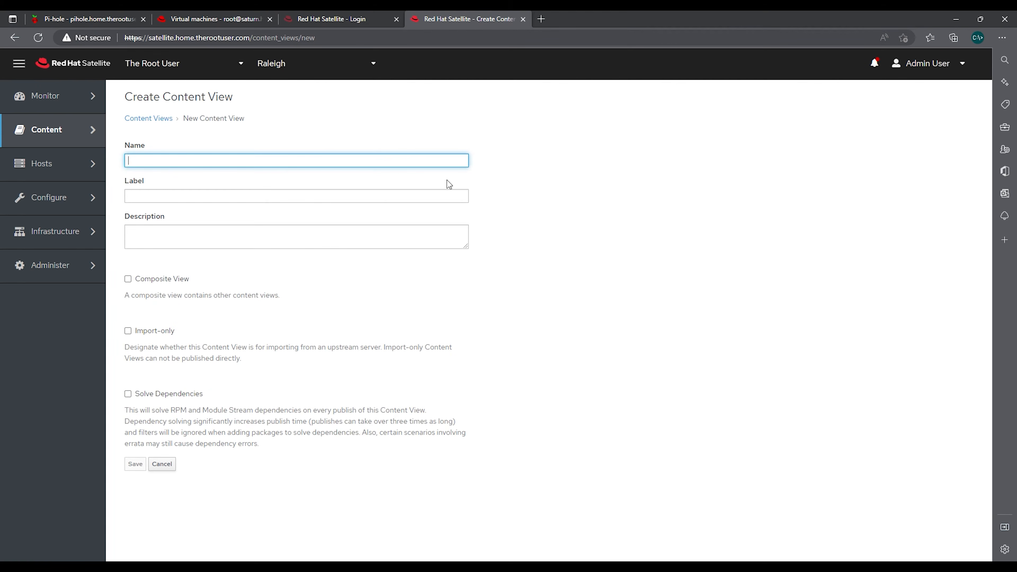
# Name the new content view cv_RHEL7, letting the label auto-fill, and save it
pyautogui.write('cv_')
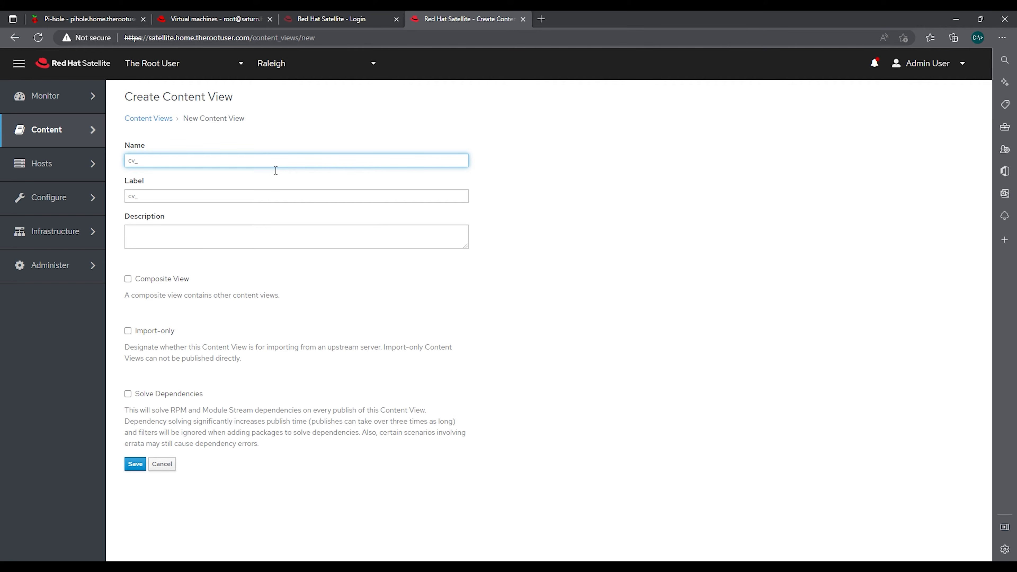
pyautogui.write('RHEL7')
pyautogui.click(229, 235)
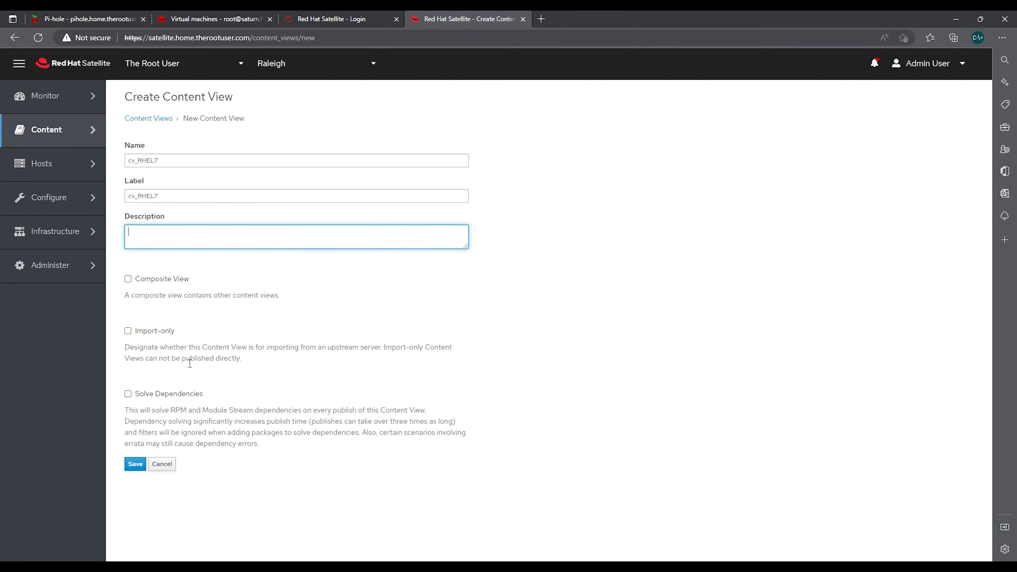
pyautogui.click(135, 465)
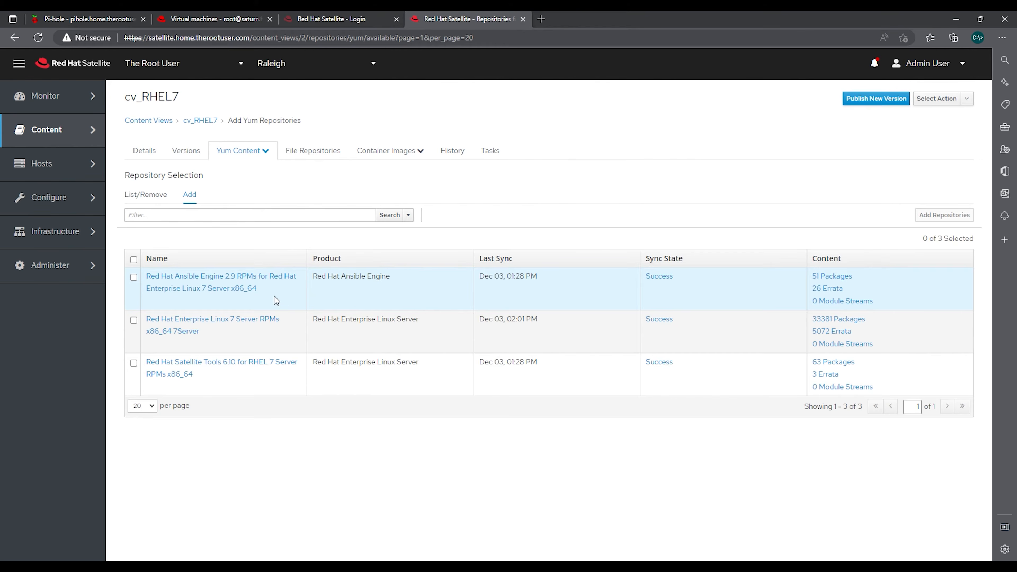
# Add all three available yum repositories to cv_RHEL7 and list them to confirm
pyautogui.click(134, 259)
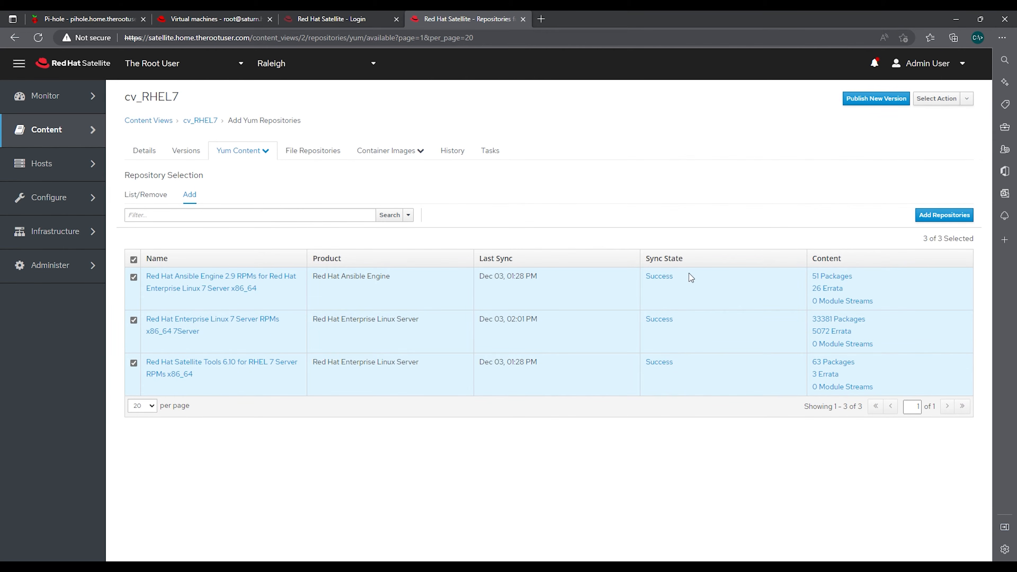
pyautogui.click(945, 217)
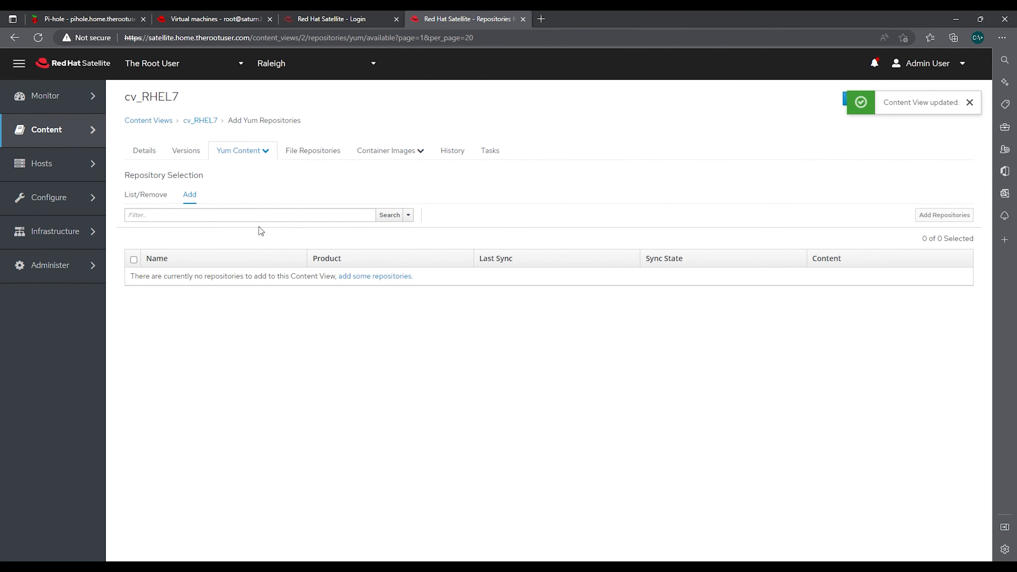
pyautogui.click(157, 197)
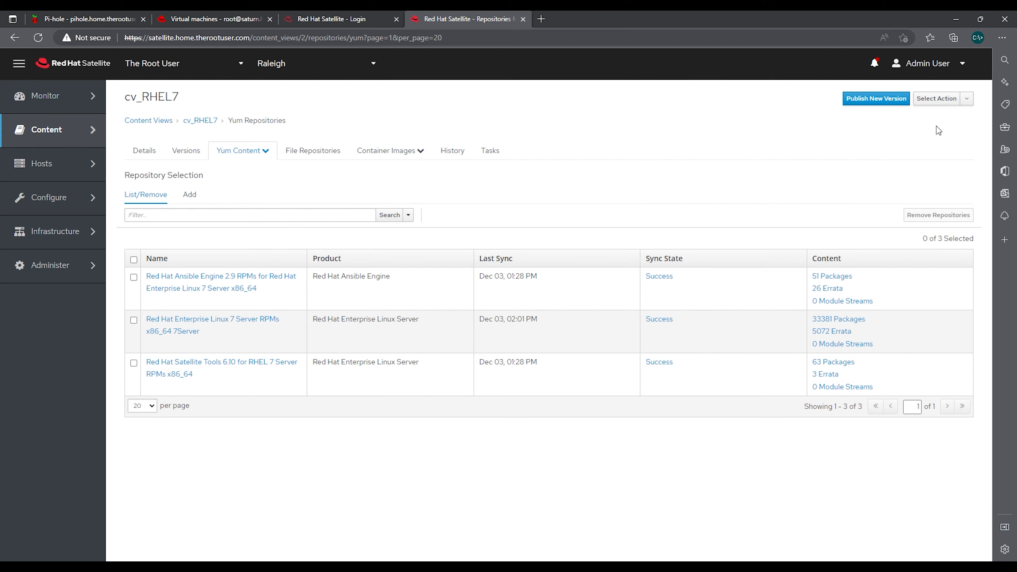
# Reopen cv_RHEL7 from the Content Views list and publish Version 1.0
pyautogui.click(323, 157)
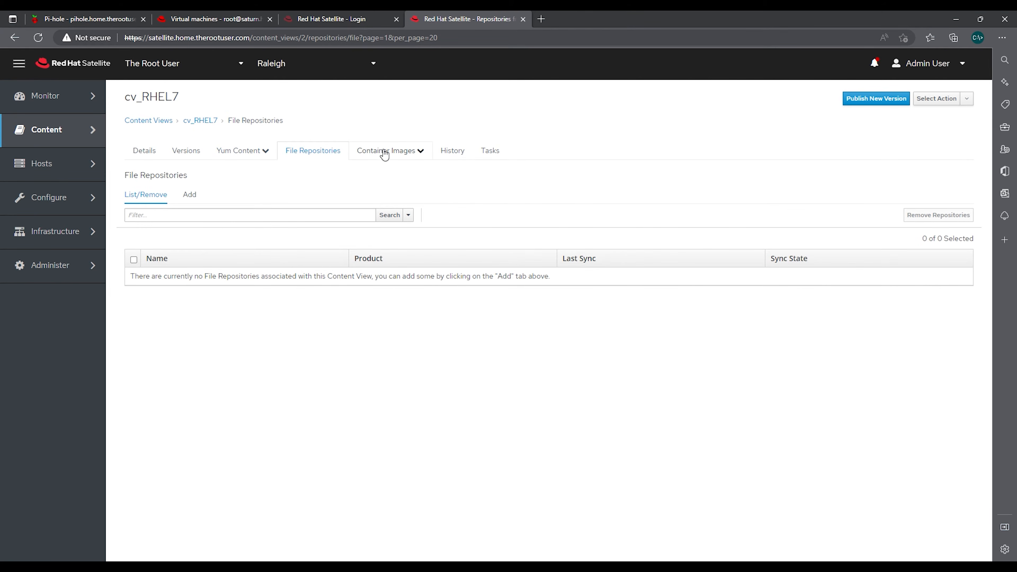
pyautogui.click(149, 155)
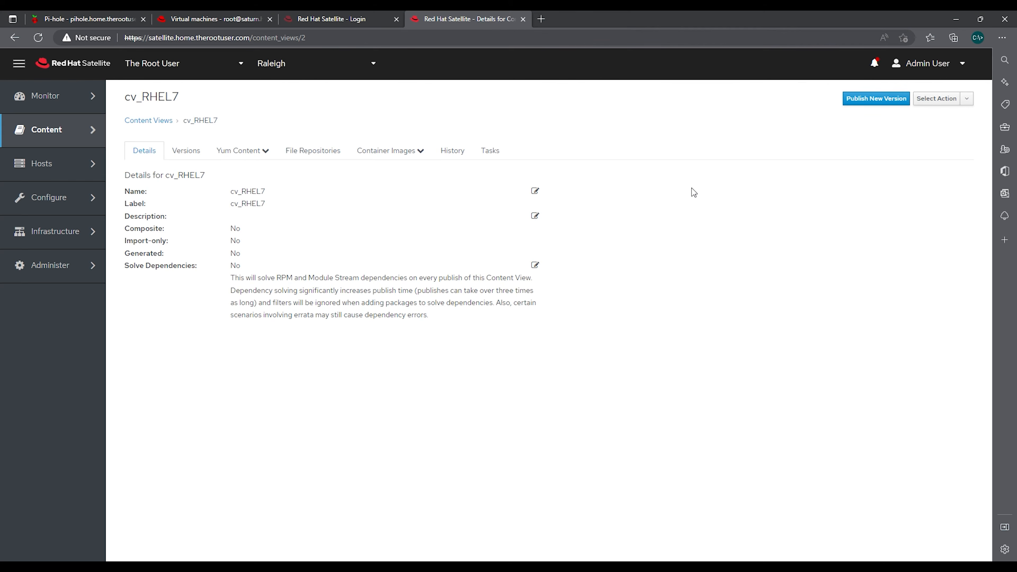
pyautogui.click(150, 122)
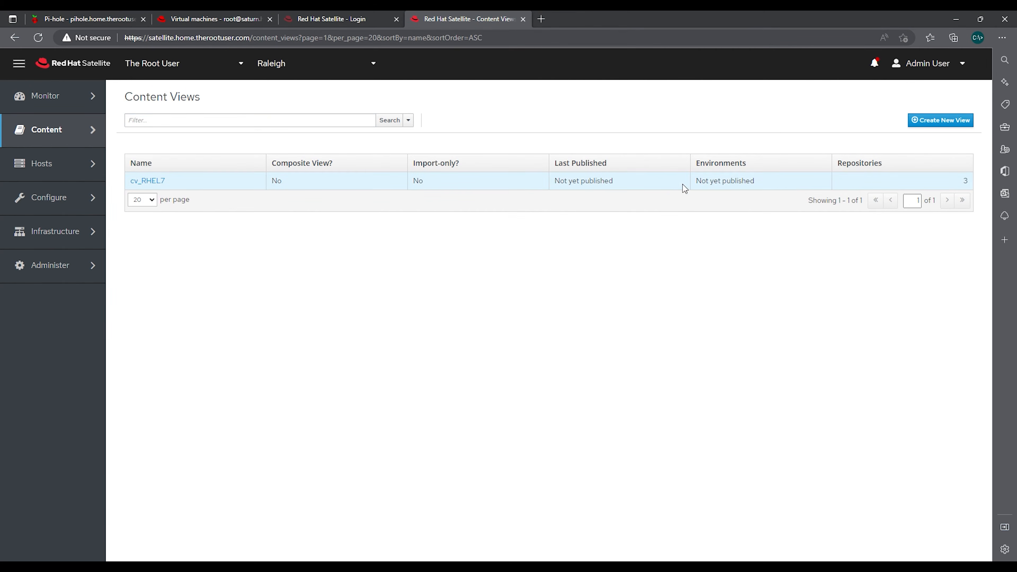
pyautogui.click(148, 182)
pyautogui.click(865, 104)
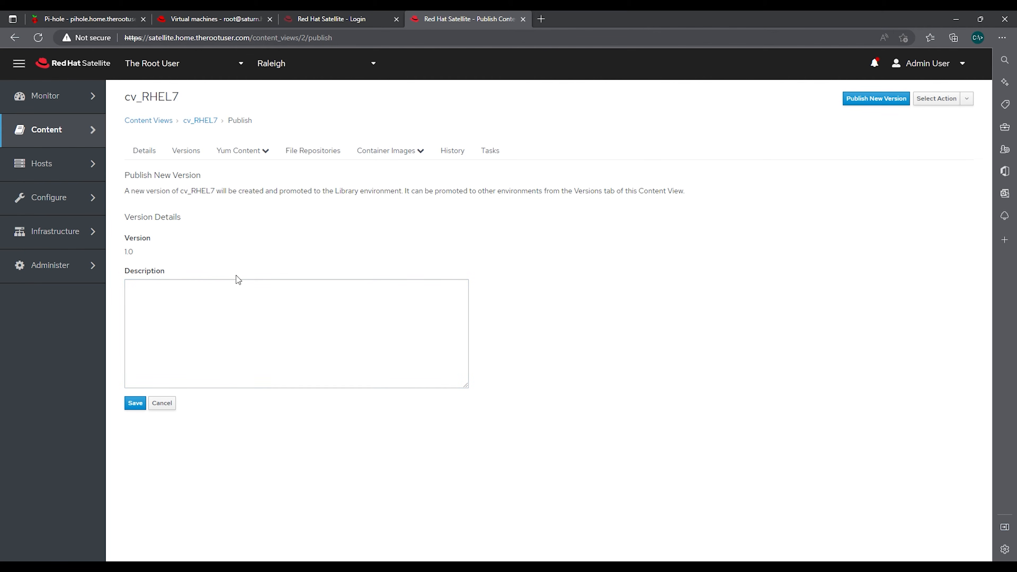
pyautogui.click(143, 408)
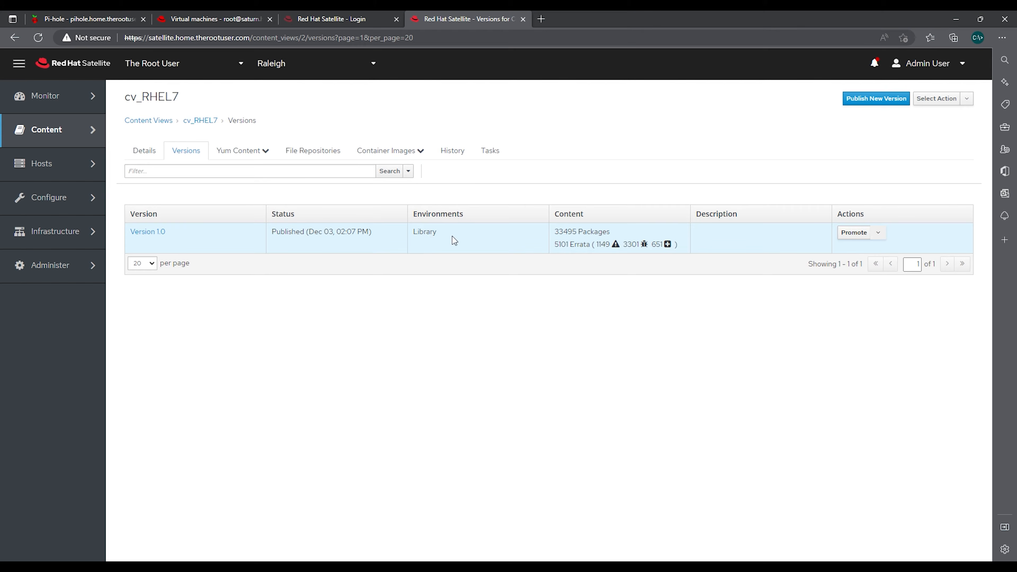
# Promote cv_RHEL7 Version 1.0 into the DEV environment
pyautogui.click(855, 233)
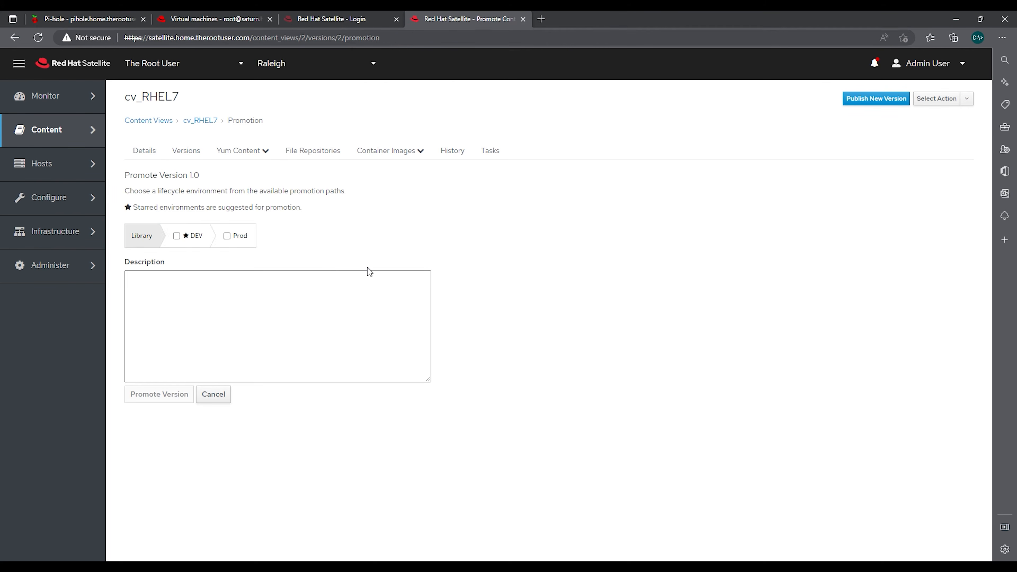
pyautogui.click(176, 236)
pyautogui.click(163, 399)
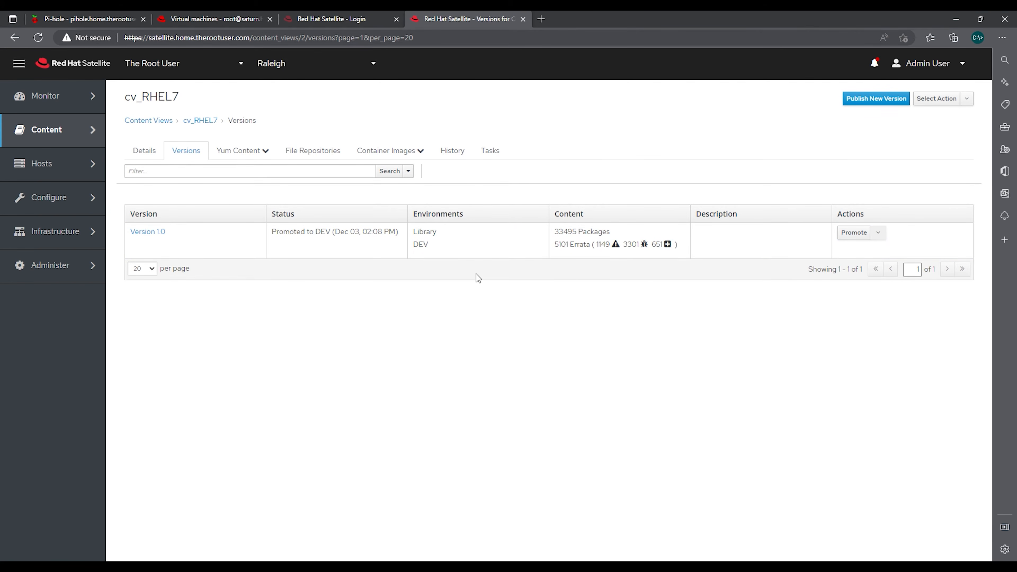
pyautogui.moveTo(60, 133)
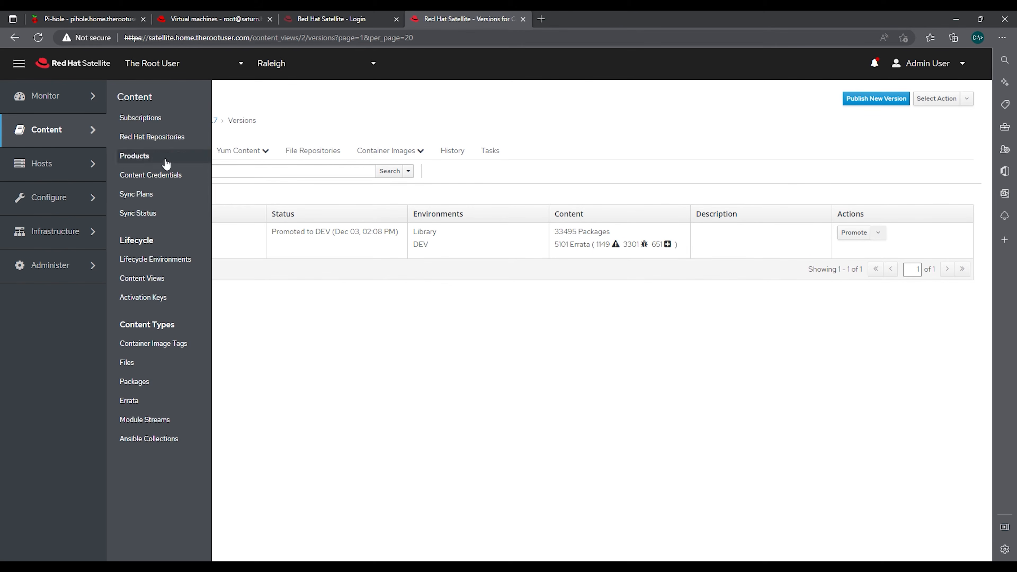
# Create activation key ak_RHEL7-DEV with DEV environment and cv_RHEL7 content view, and save it
pyautogui.click(162, 305)
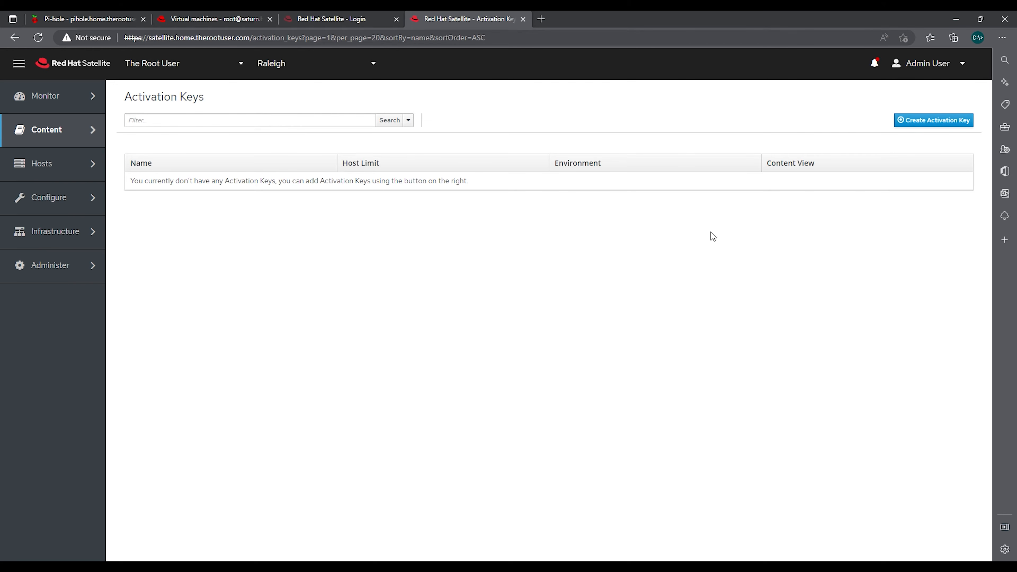
pyautogui.click(926, 124)
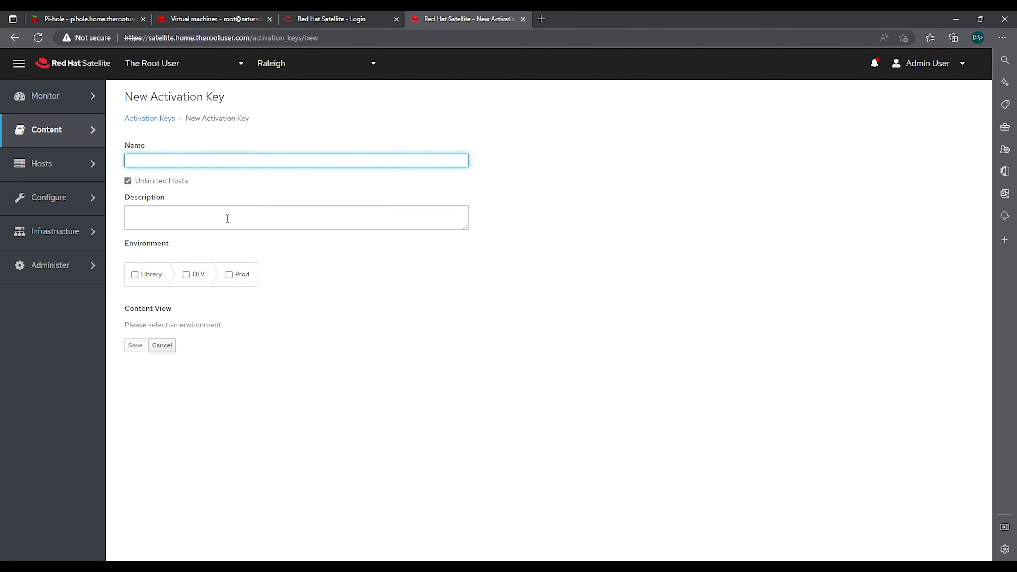
pyautogui.write('ak_RHEL7-')
pyautogui.write('DEV')
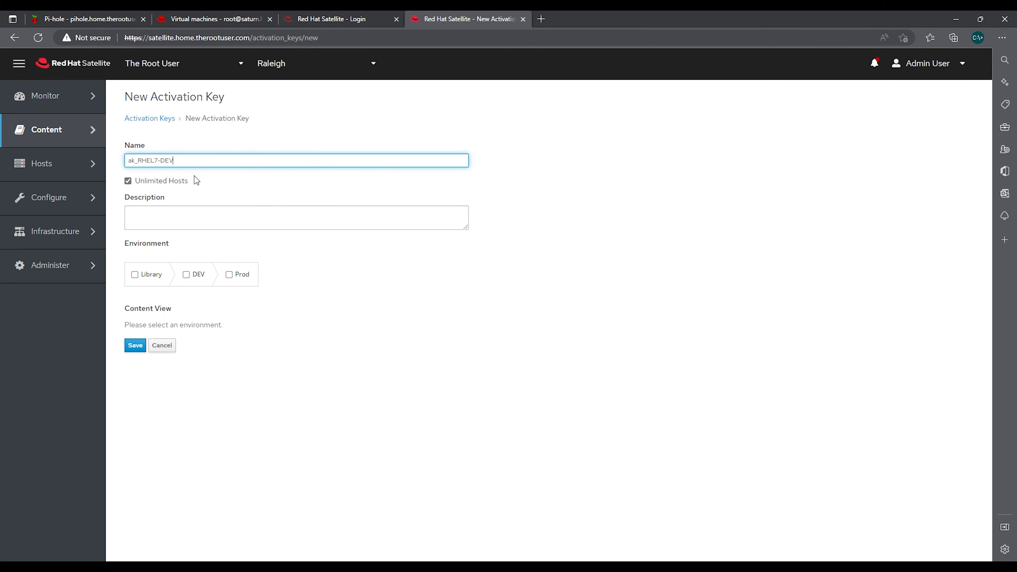
pyautogui.click(186, 276)
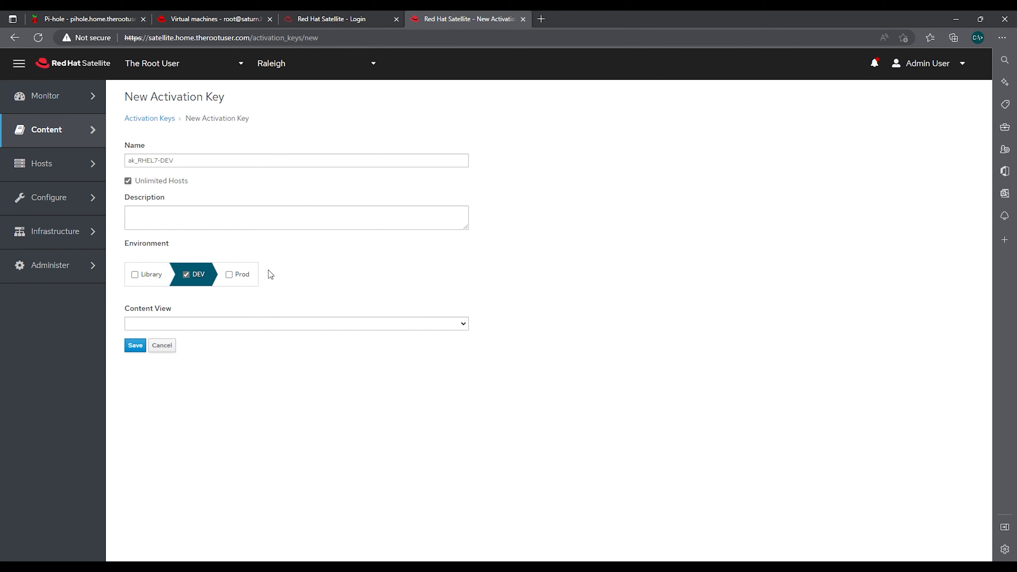
pyautogui.click(465, 326)
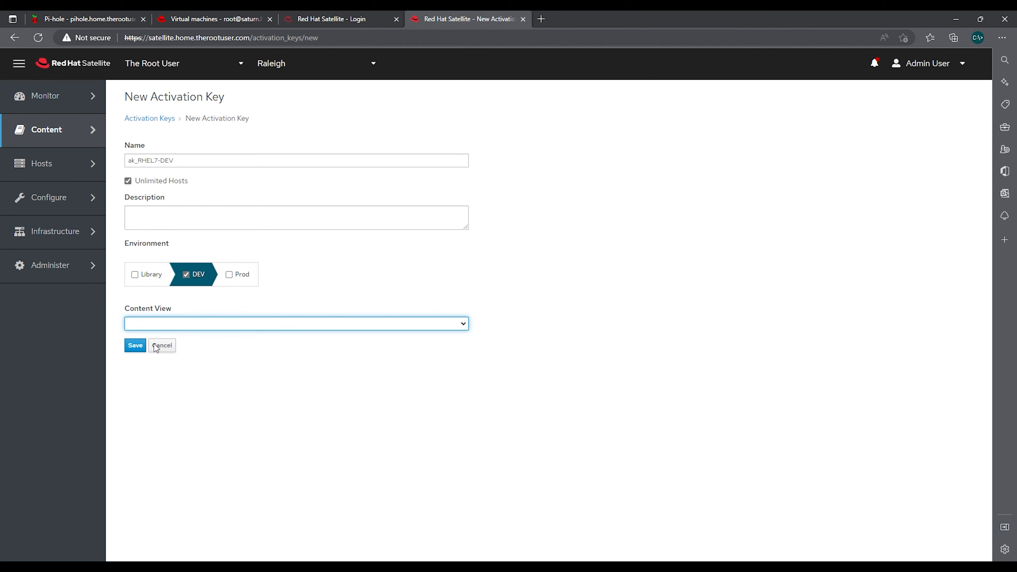
pyautogui.click(138, 347)
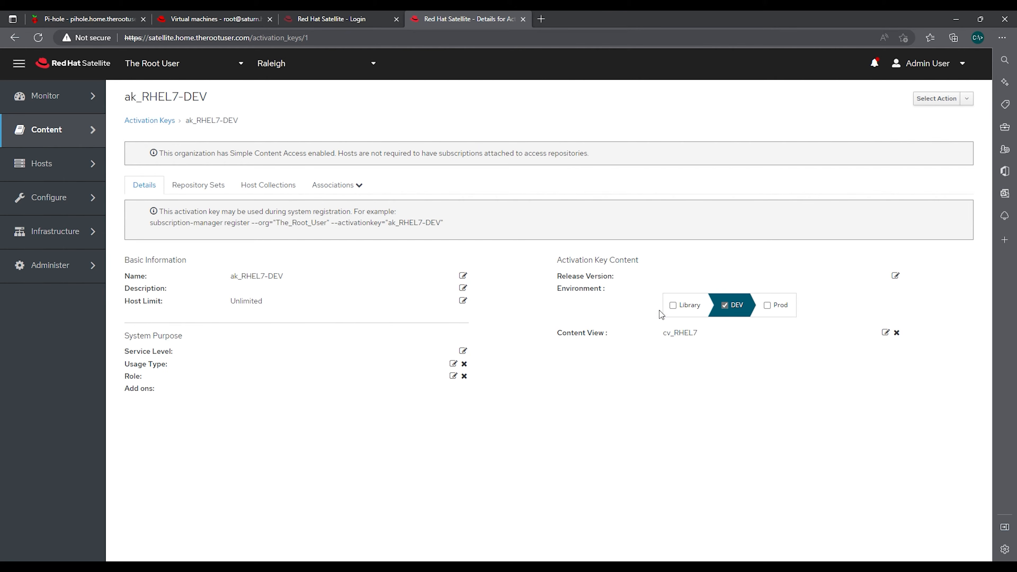
# Set ak_RHEL7-DEV's release version to 7Server and review its repository sets
pyautogui.click(777, 282)
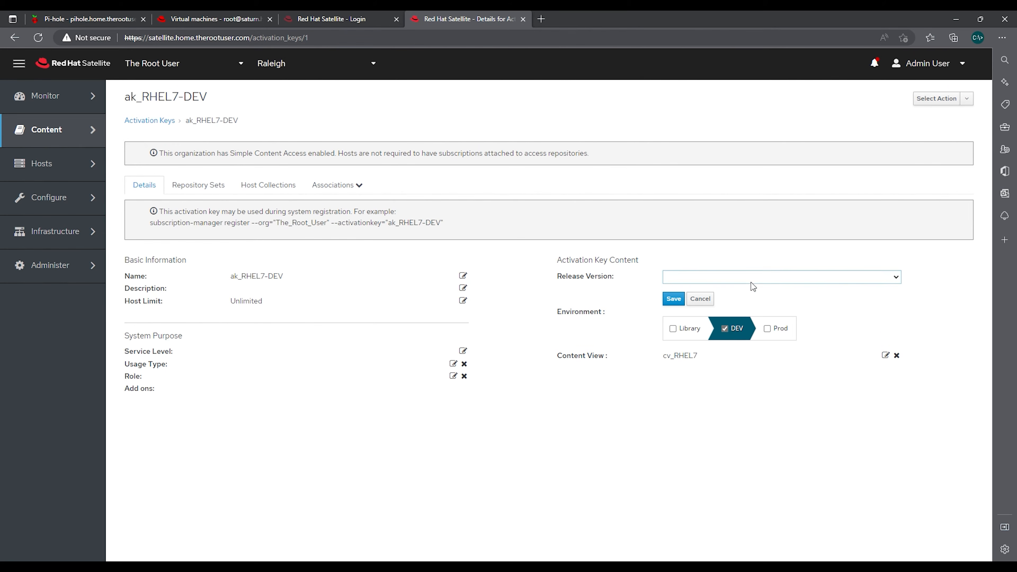
pyautogui.click(673, 299)
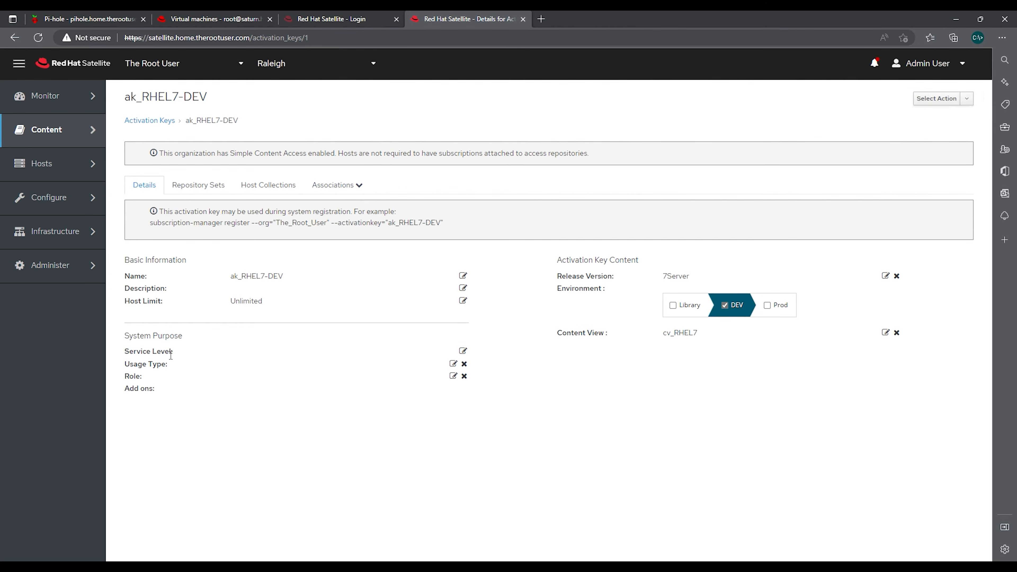
pyautogui.click(201, 192)
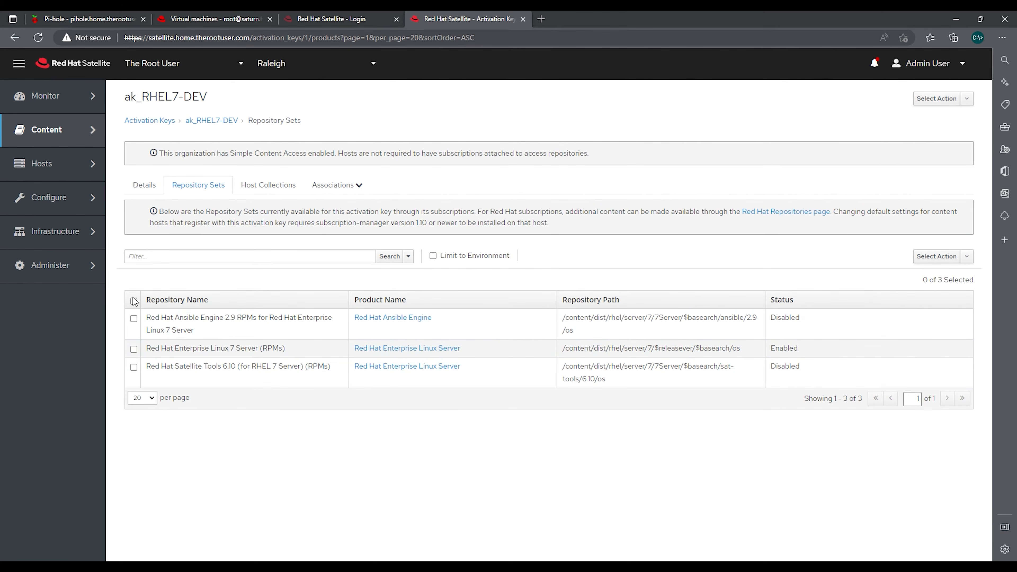
# Override the Ansible Engine and Satellite Tools repository sets to Enabled, then view host collections
pyautogui.click(134, 319)
pyautogui.click(134, 368)
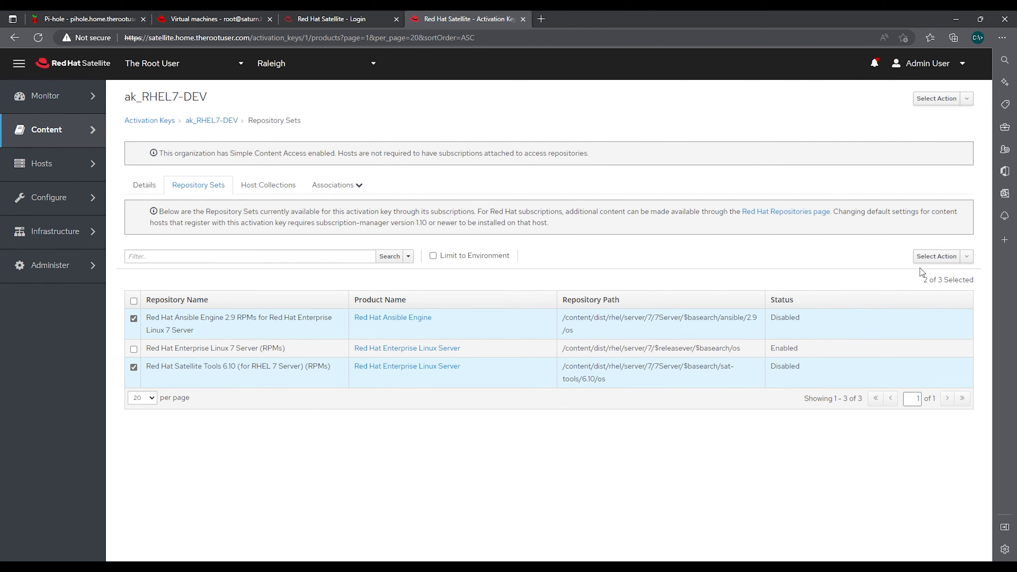
pyautogui.click(967, 257)
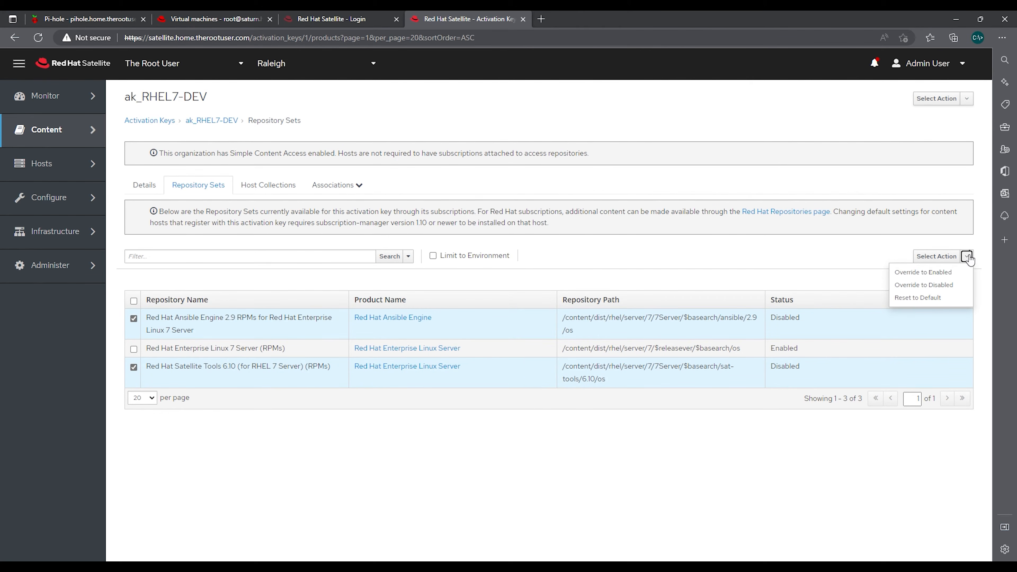
pyautogui.click(934, 275)
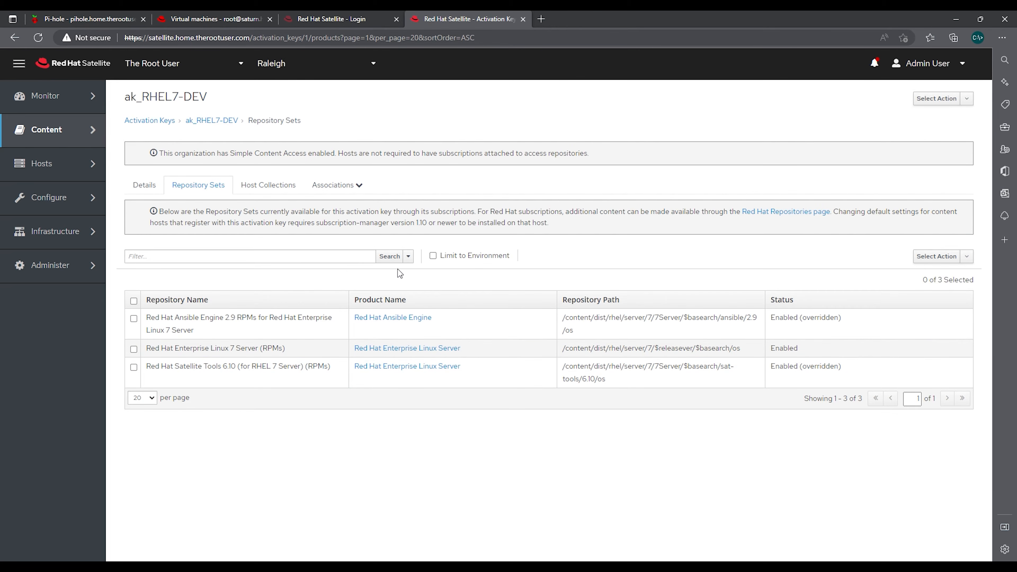
pyautogui.click(267, 192)
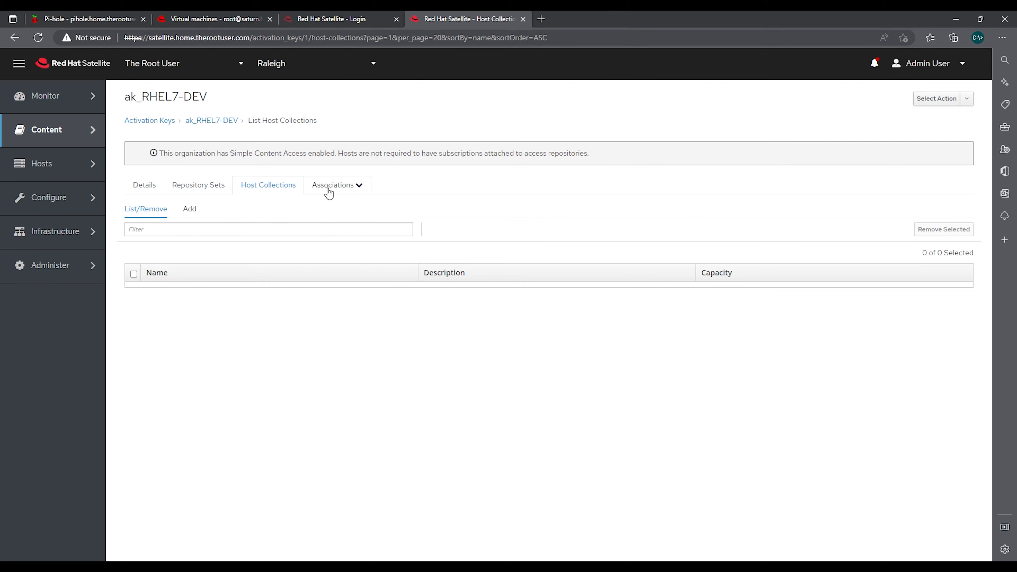
# Check the key's associations and details, then go back to the Activation Keys list
pyautogui.click(341, 188)
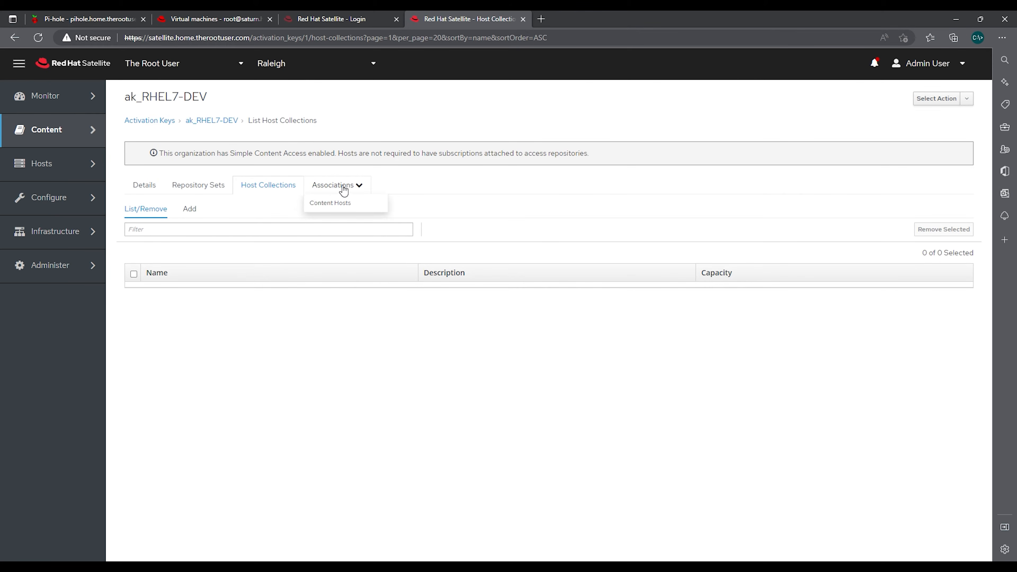
pyautogui.click(155, 191)
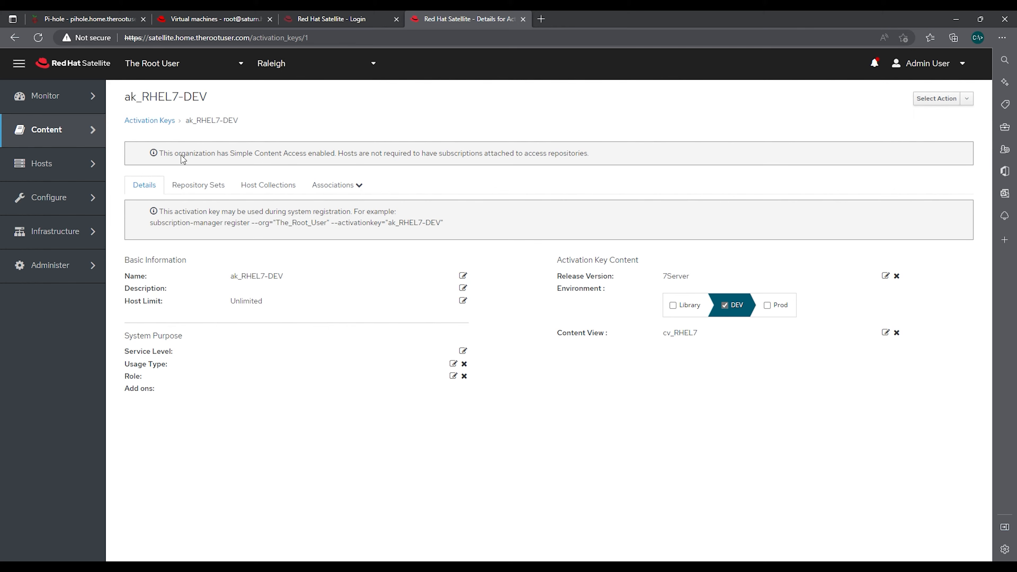
pyautogui.click(156, 124)
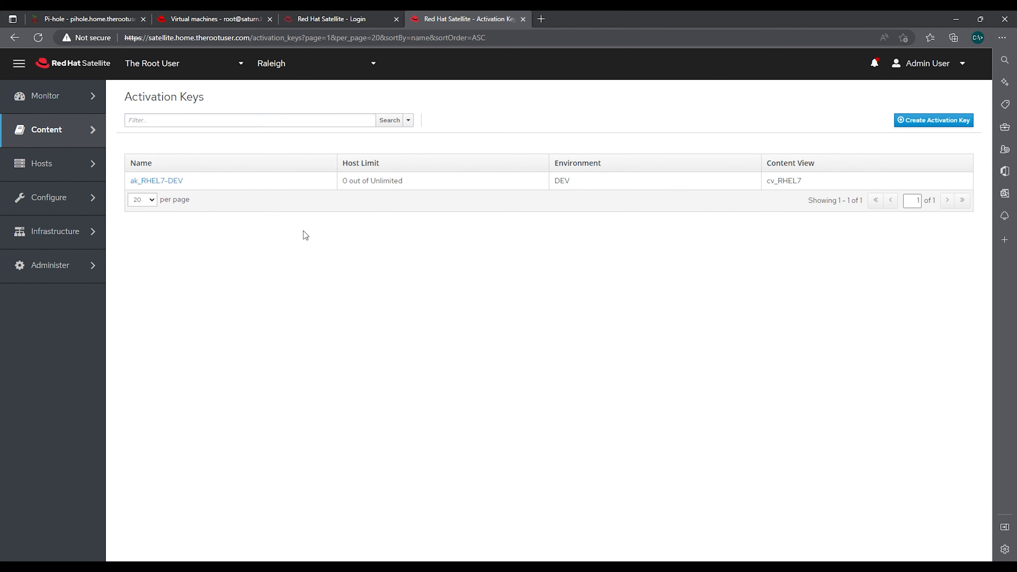
pyautogui.moveTo(88, 147)
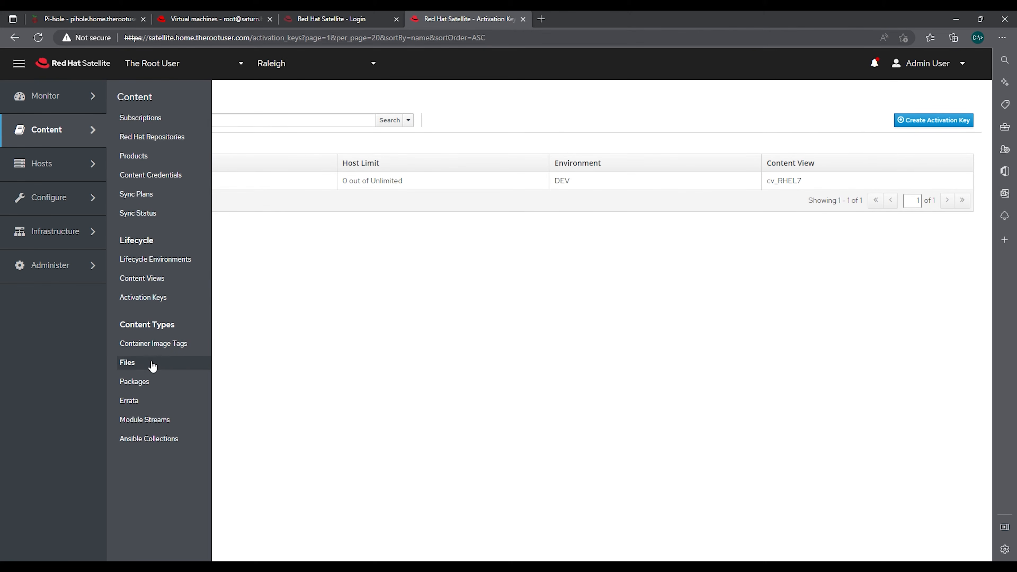
pyautogui.moveTo(61, 168)
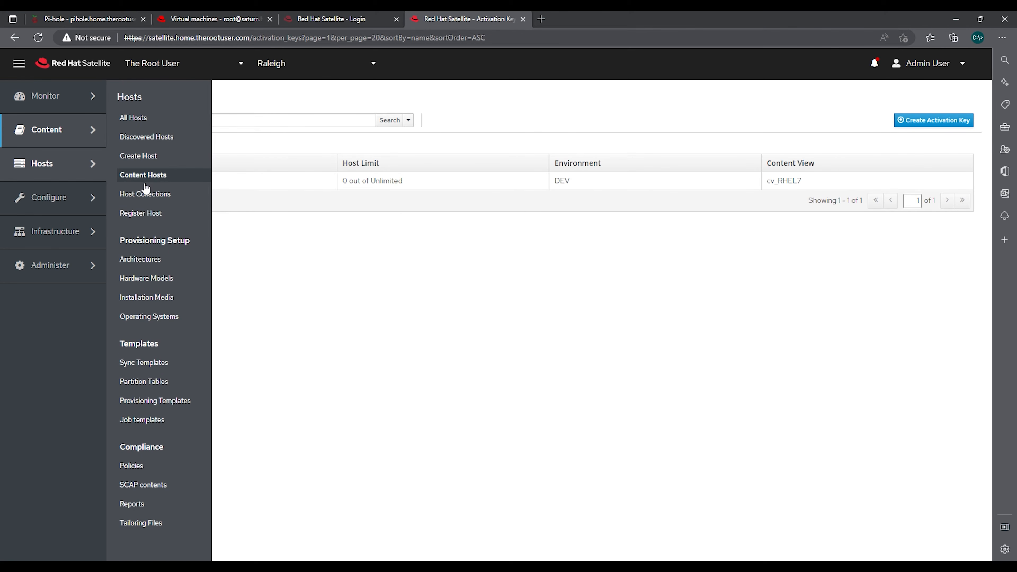
pyautogui.moveTo(52, 197)
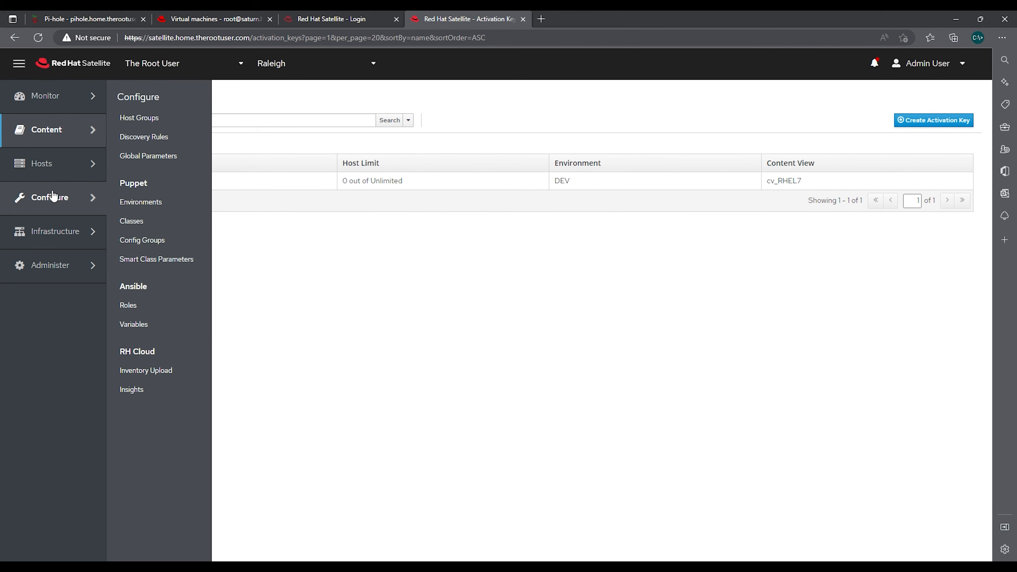
pyautogui.click(69, 202)
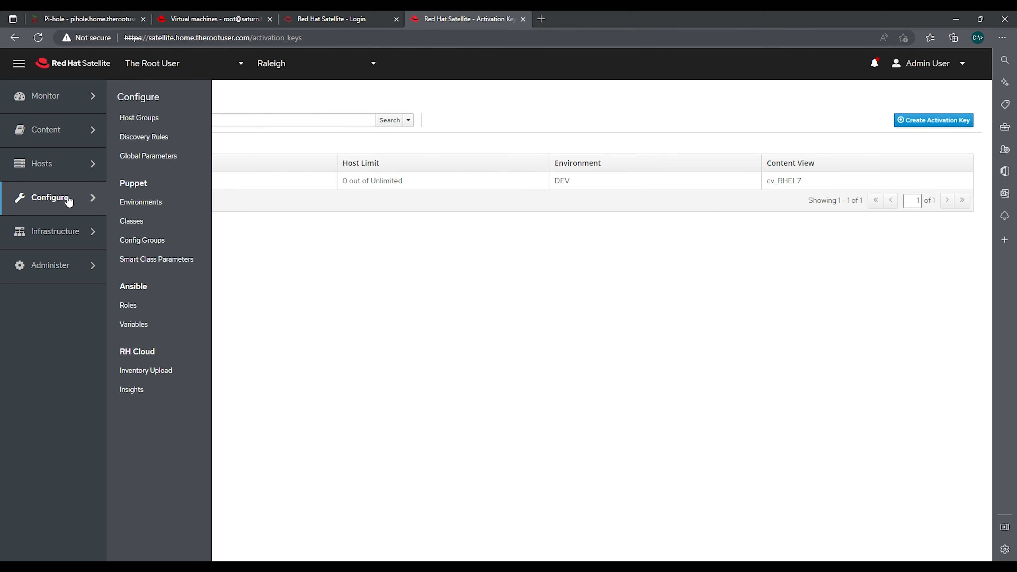
pyautogui.moveTo(73, 237)
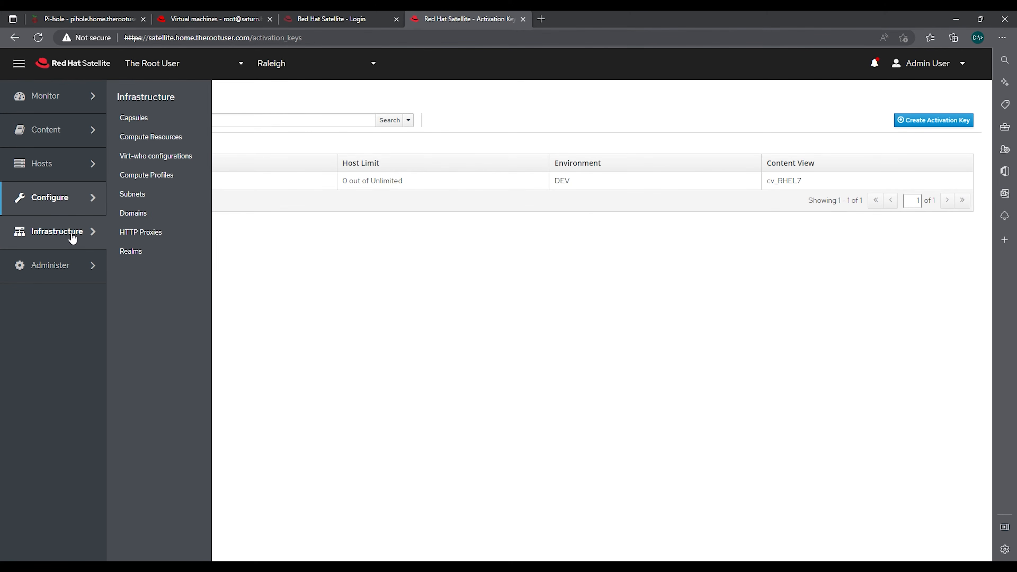
pyautogui.moveTo(73, 264)
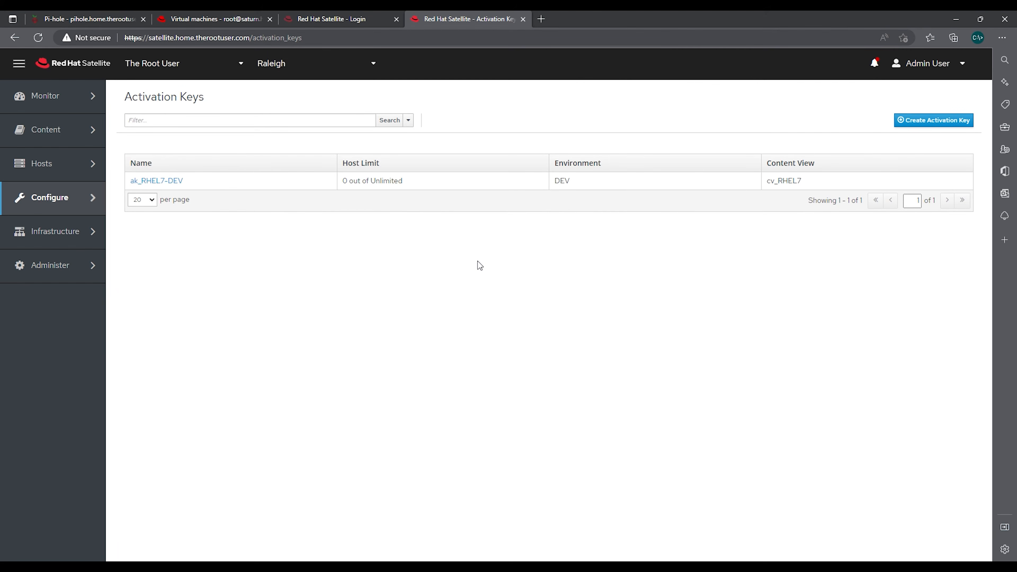
pyautogui.click(156, 182)
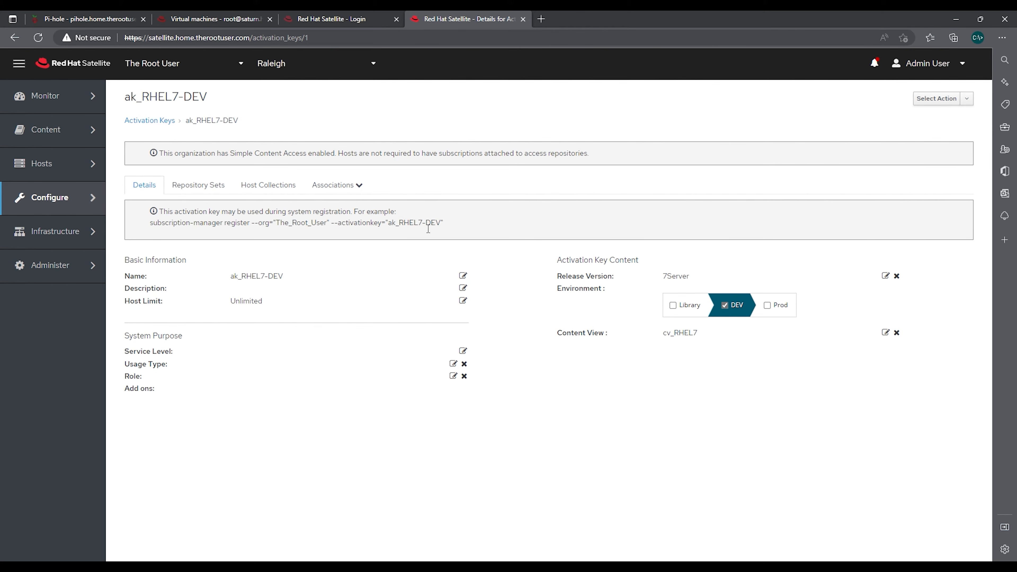
# Copy ak_RHEL7-DEV's subscription-manager register command and switch to the PowerShell terminal
pyautogui.moveTo(443, 223); pyautogui.dragTo(172, 231)
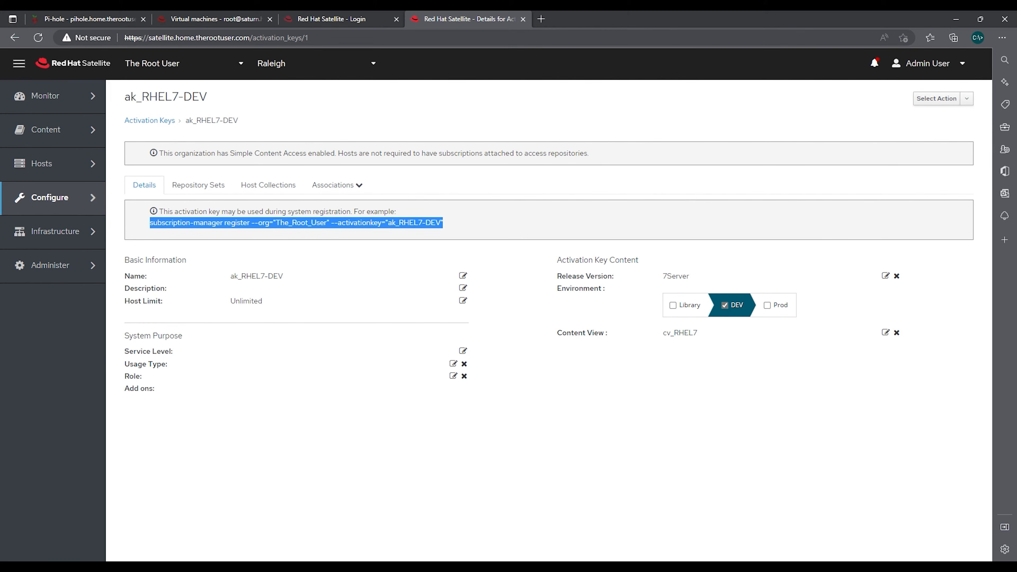
pyautogui.hotkey('alt', 'Tab')
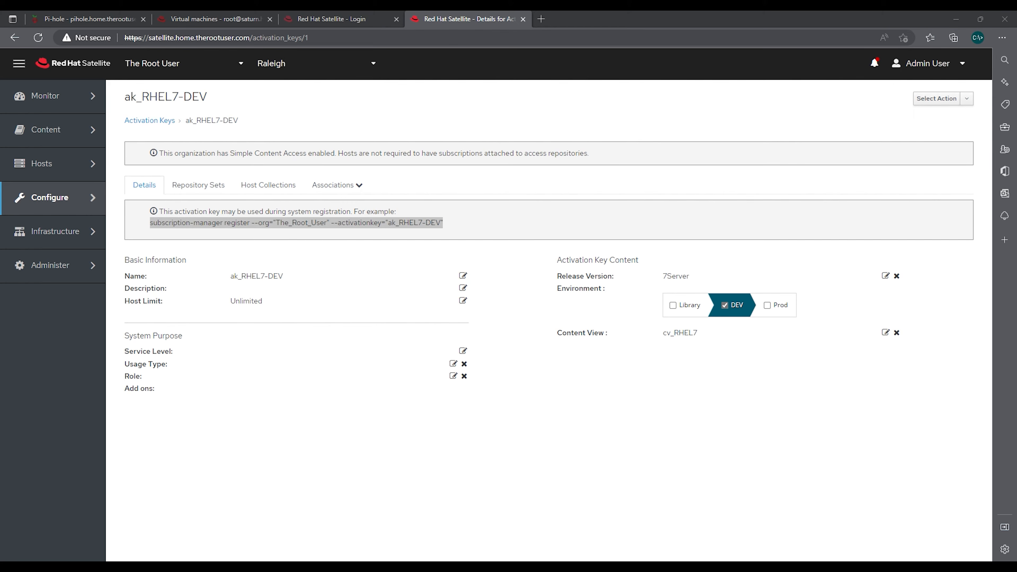
pyautogui.click(388, 292)
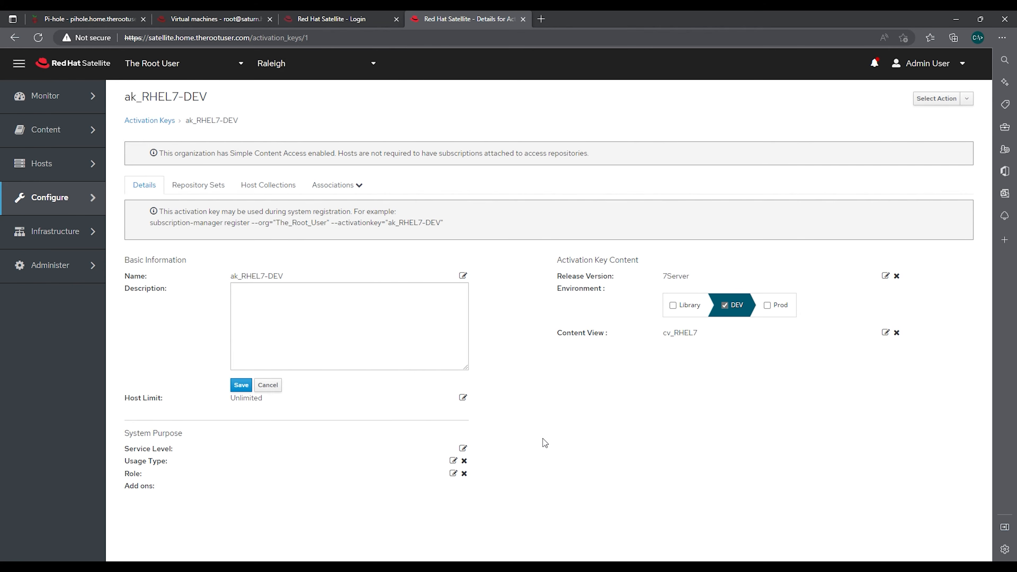
pyautogui.hotkey('alt', 'Tab')
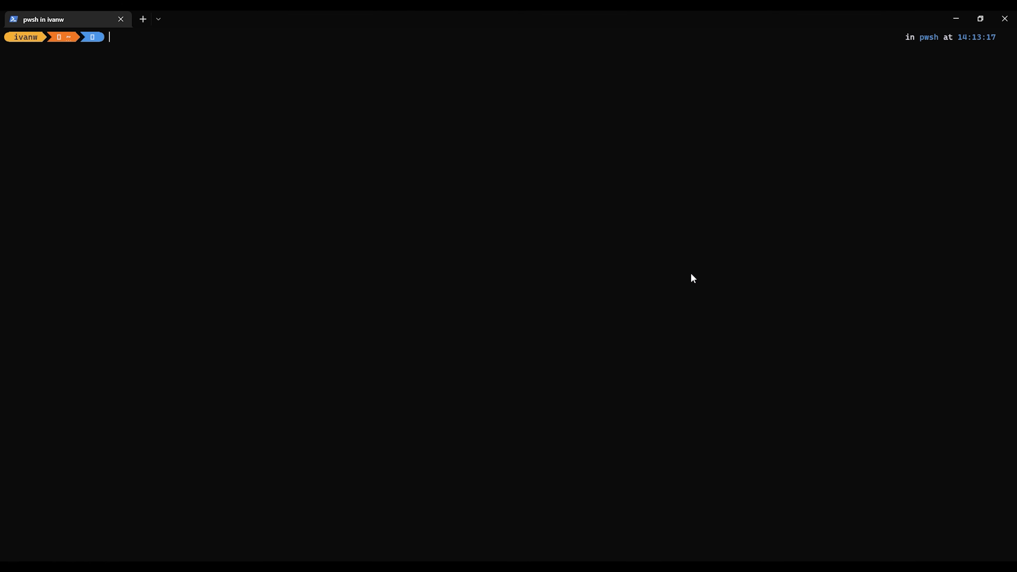
# SSH as root into rhel7.home.therootuser.com, accept its host key, log in, and type an rpm -ivh command
pyautogui.write('ssh')
pyautogui.write('root@rhel7.home.therootuser.com')
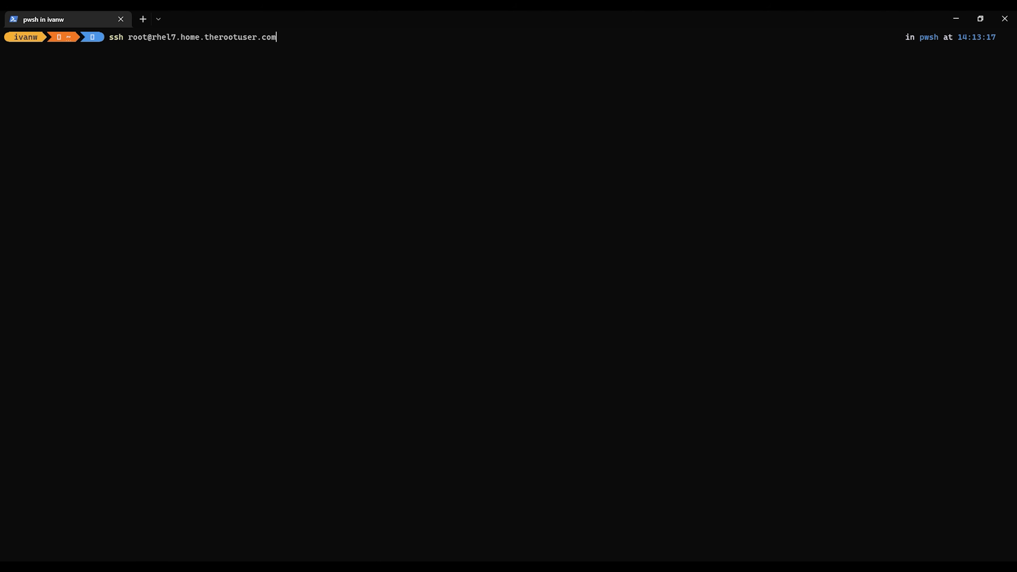
pyautogui.press('Return')
pyautogui.write('yes')
pyautogui.press('Return')
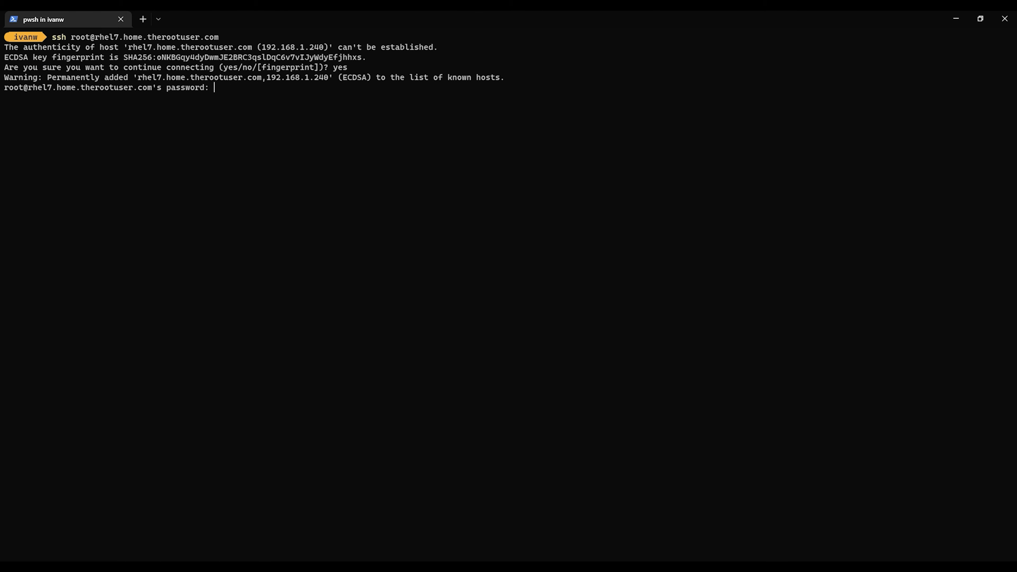
pyautogui.press('Return')
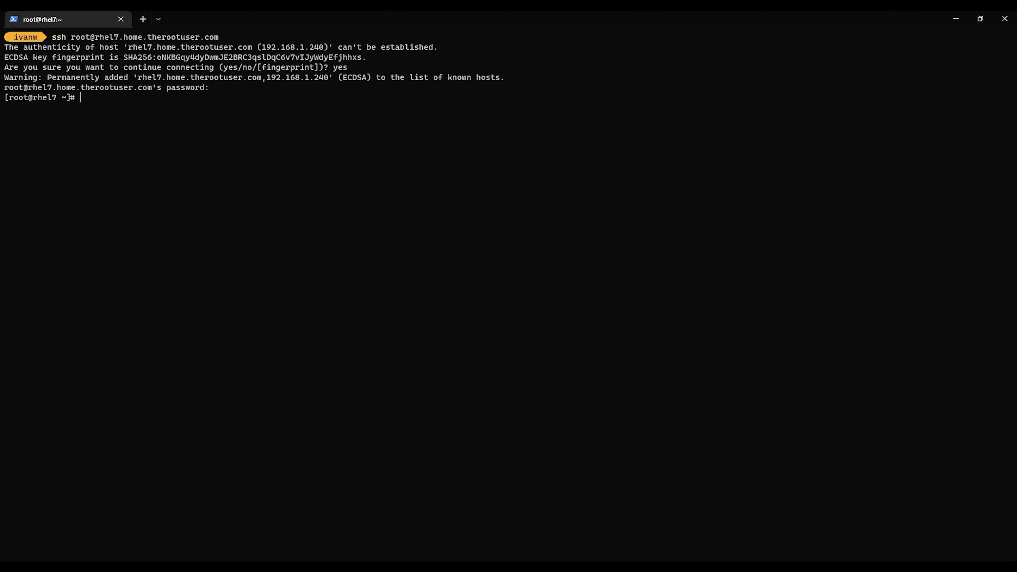
pyautogui.write('rpm -ivh http://satellite.home.therootuser.com')
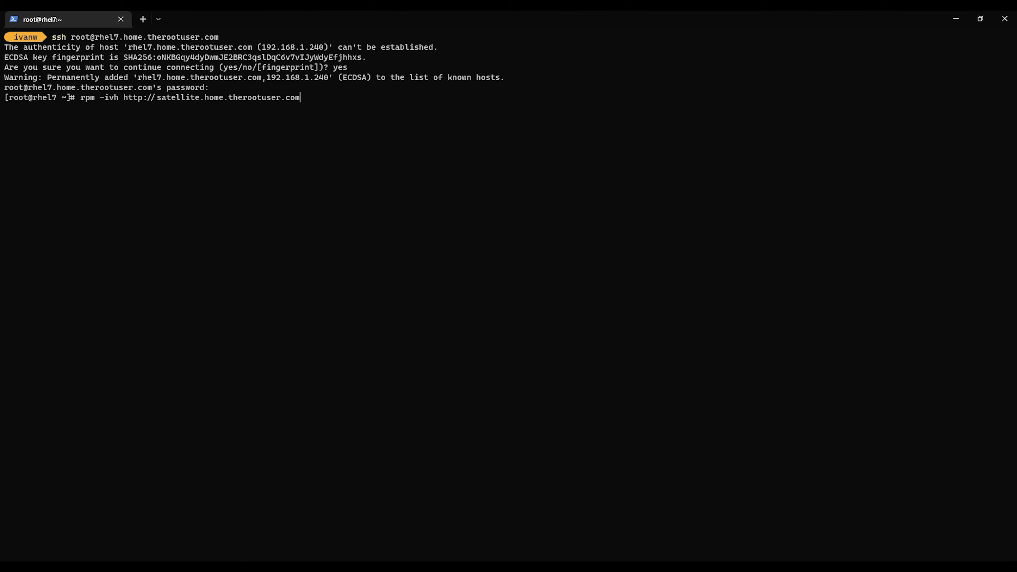
# Install katello-ca-consumer-latest.noarch.rpm from the Satellite server's /pub and paste the subscription-manager register command
pyautogui.write('/pub/katel.')
pyautogui.press('BackSpace')
pyautogui.write('lo-ca-consumer-la')
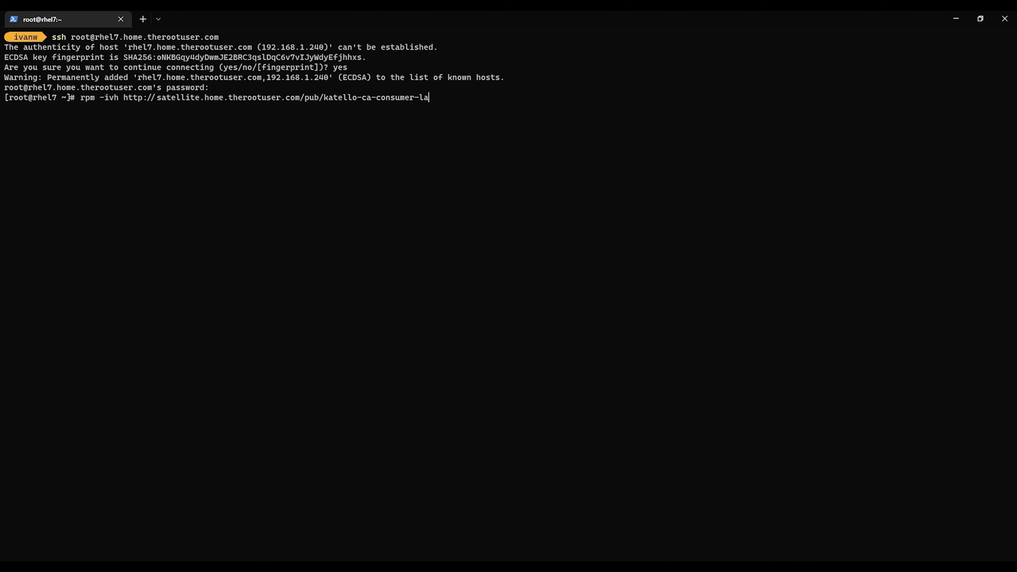
pyautogui.write('test.noarch.rpm')
pyautogui.press('Return')
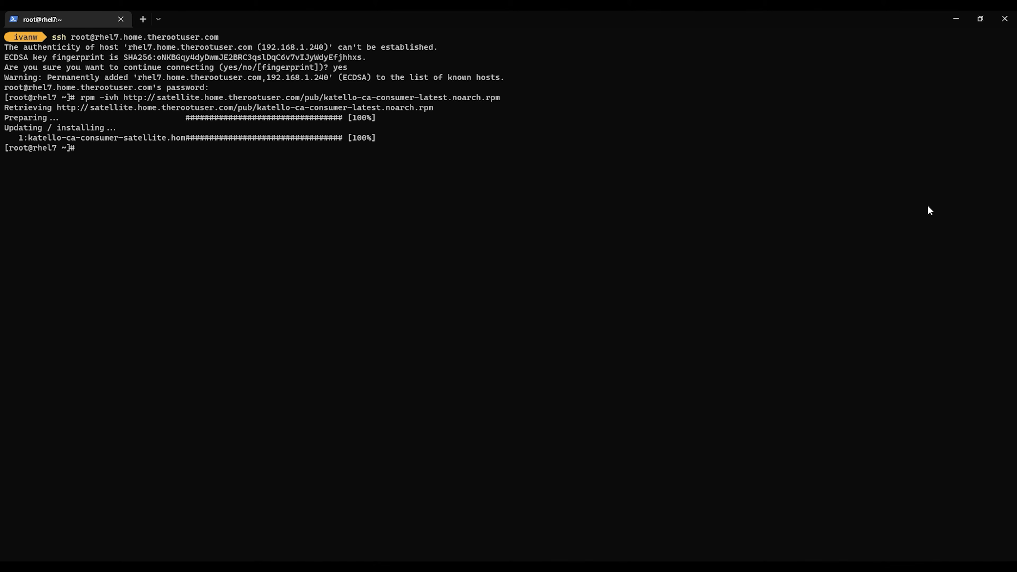
pyautogui.write('subscription-manager register --org="The_Root_User" --activationkey="ak_RHEL7-DEV"')
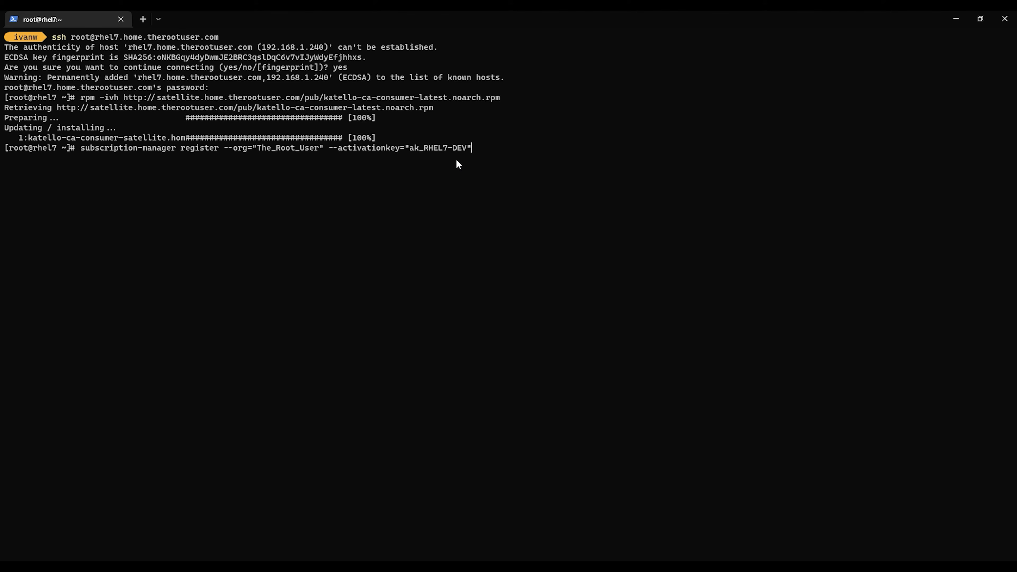
# Register rhel7 using org The_Root_User and key ak_RHEL7-DEV, then run yum update and approve it
pyautogui.press('Return')
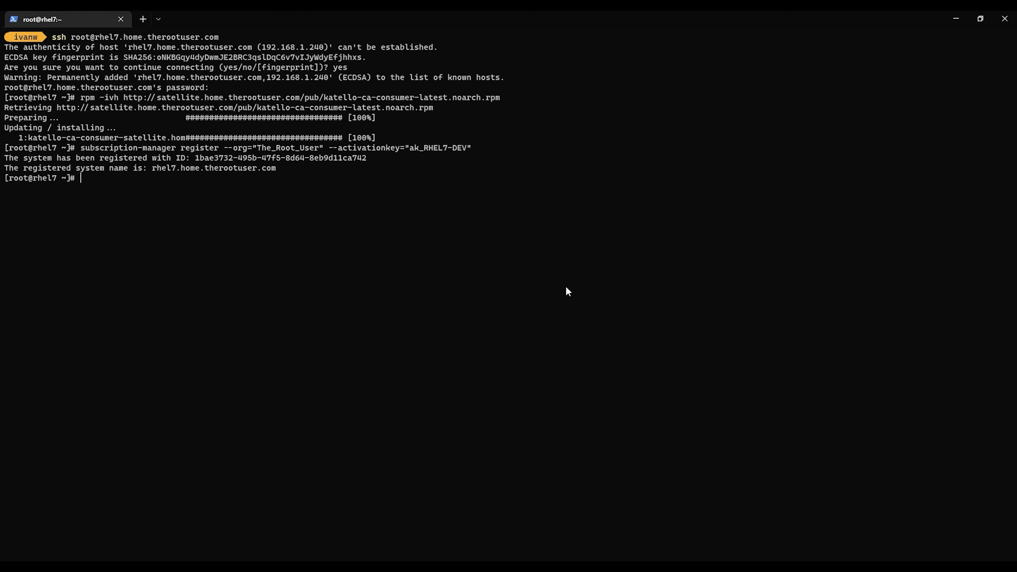
pyautogui.write('yum update')
pyautogui.press('Return')
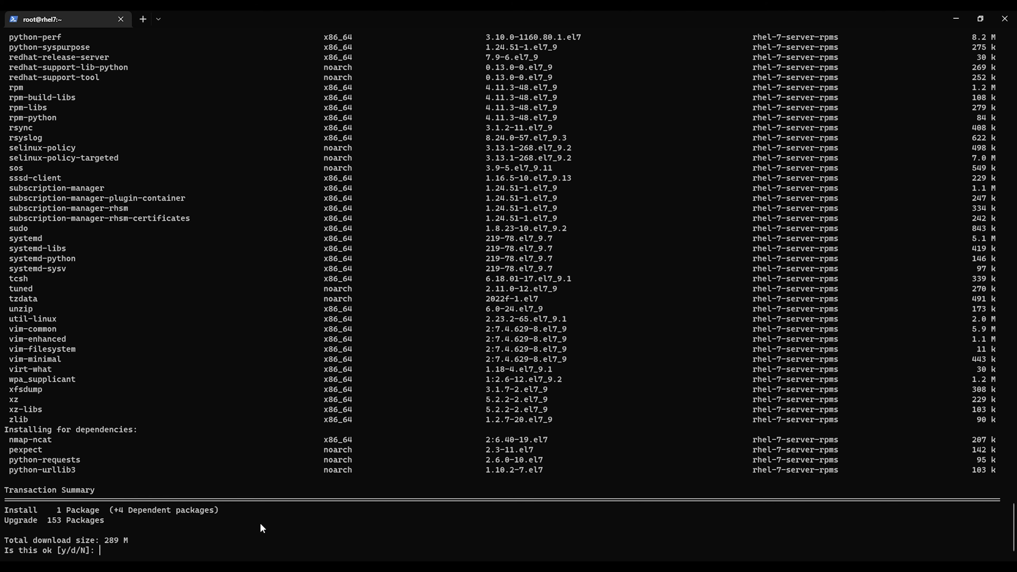
pyautogui.write('y')
pyautogui.press('Return')
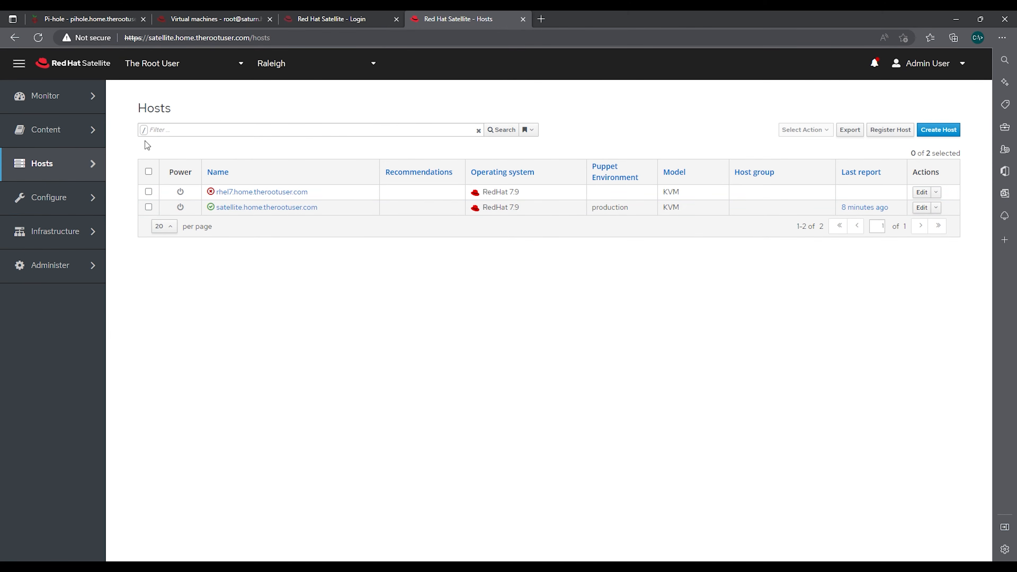
# View the rhel7.home.therootuser.com host details, then go to the Content Hosts list
pyautogui.click(256, 198)
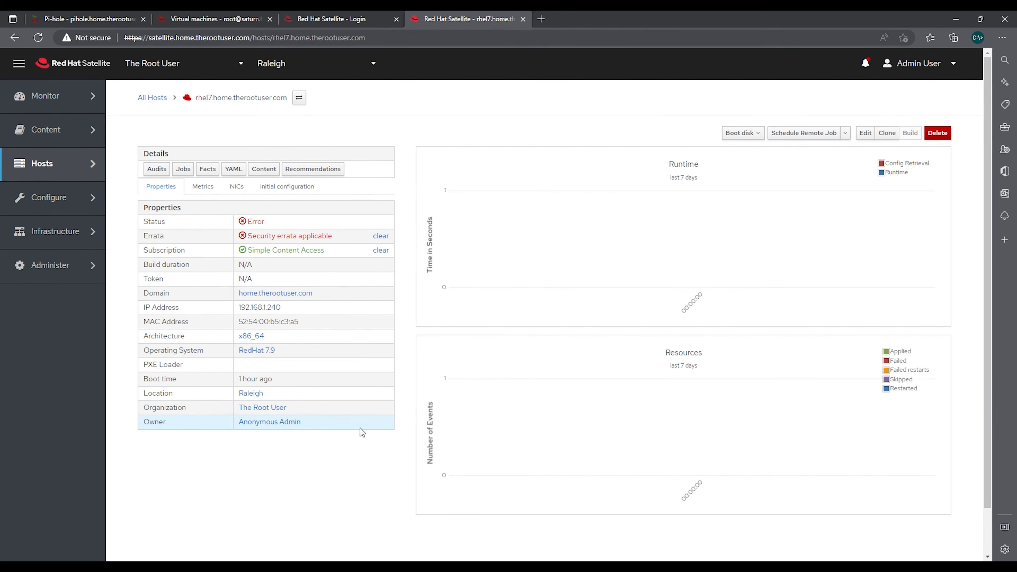
pyautogui.moveTo(69, 166)
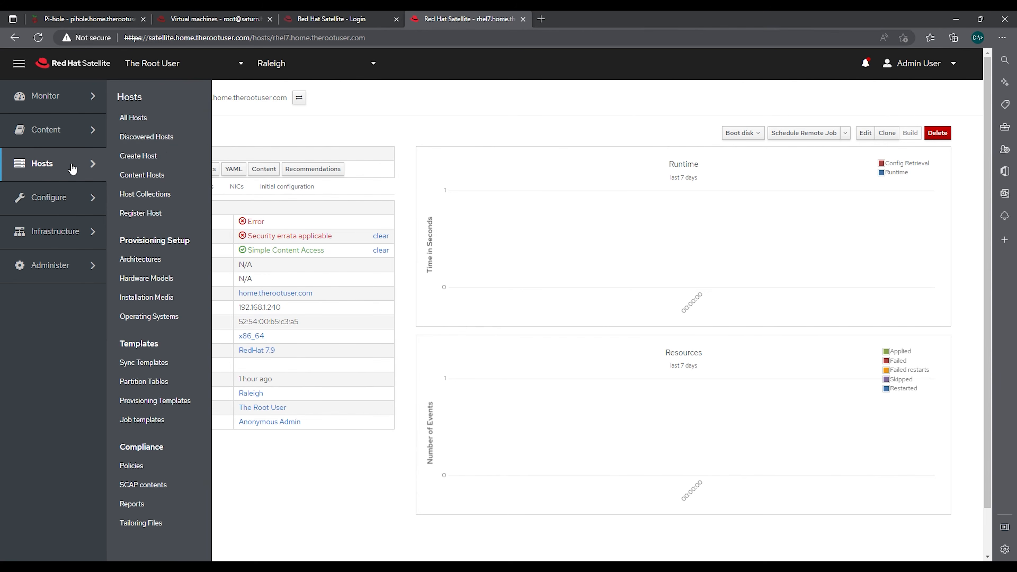
pyautogui.click(159, 176)
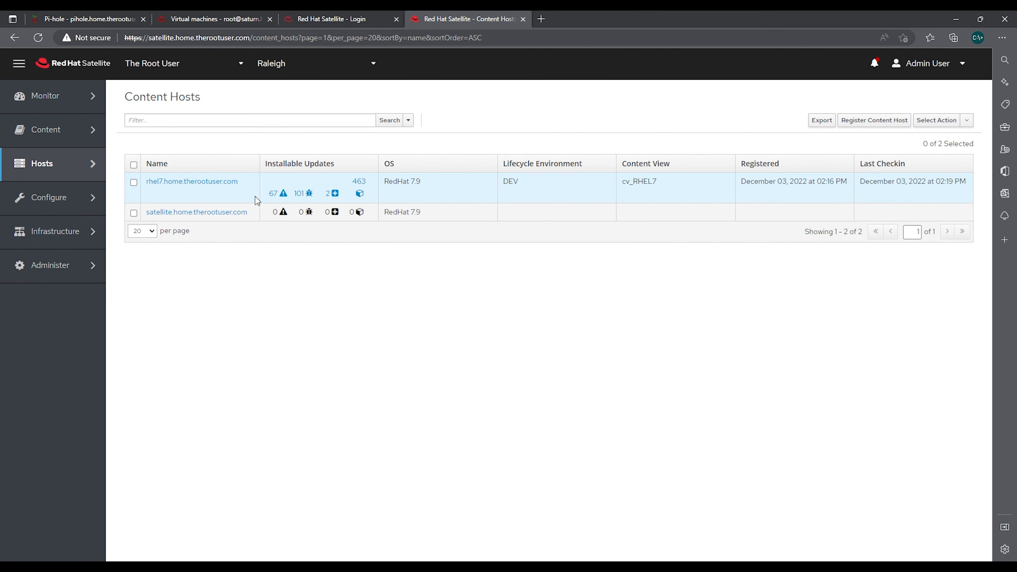
pyautogui.click(193, 182)
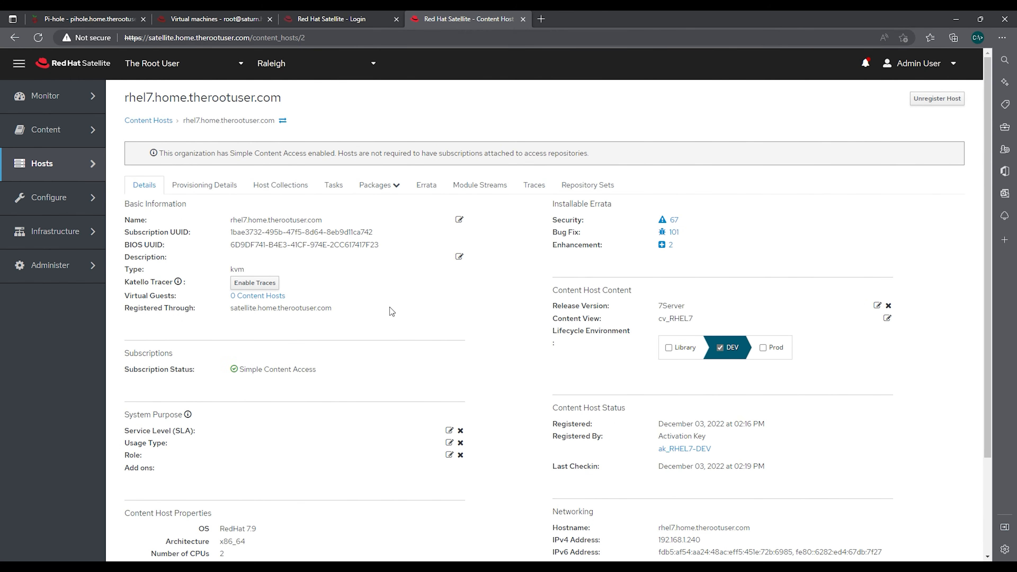
pyautogui.click(374, 188)
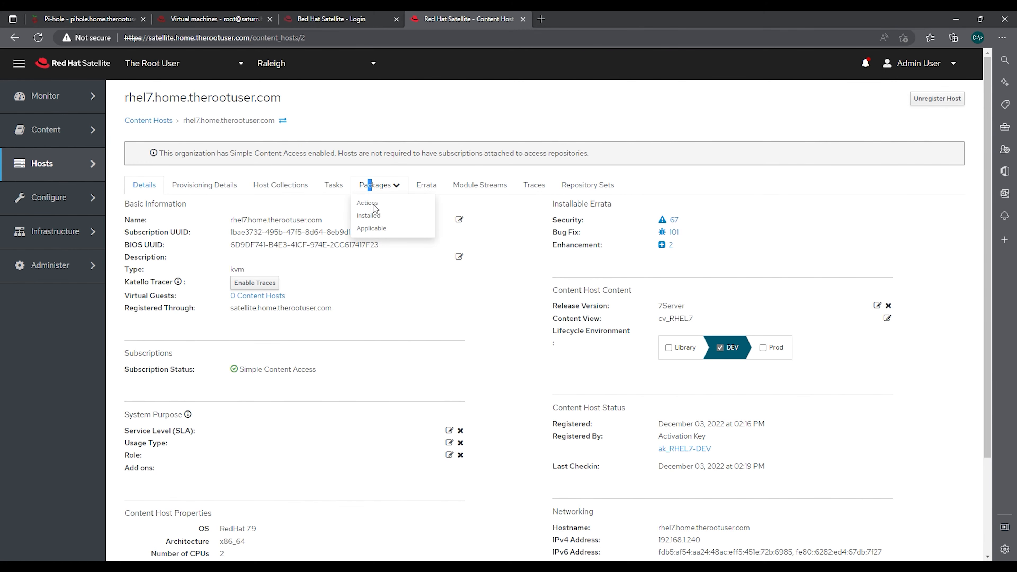
pyautogui.click(370, 217)
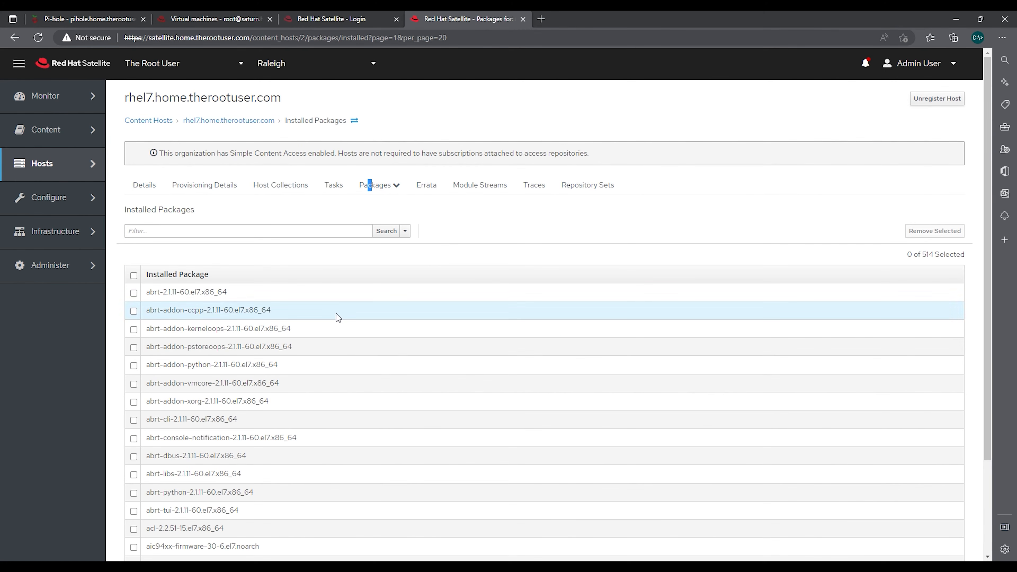
pyautogui.click(376, 189)
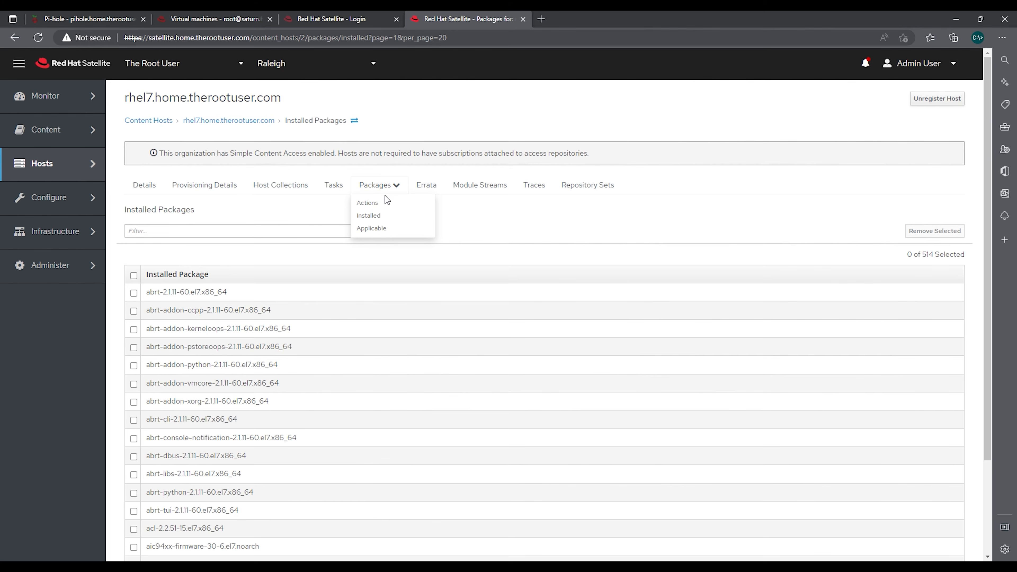
pyautogui.click(387, 228)
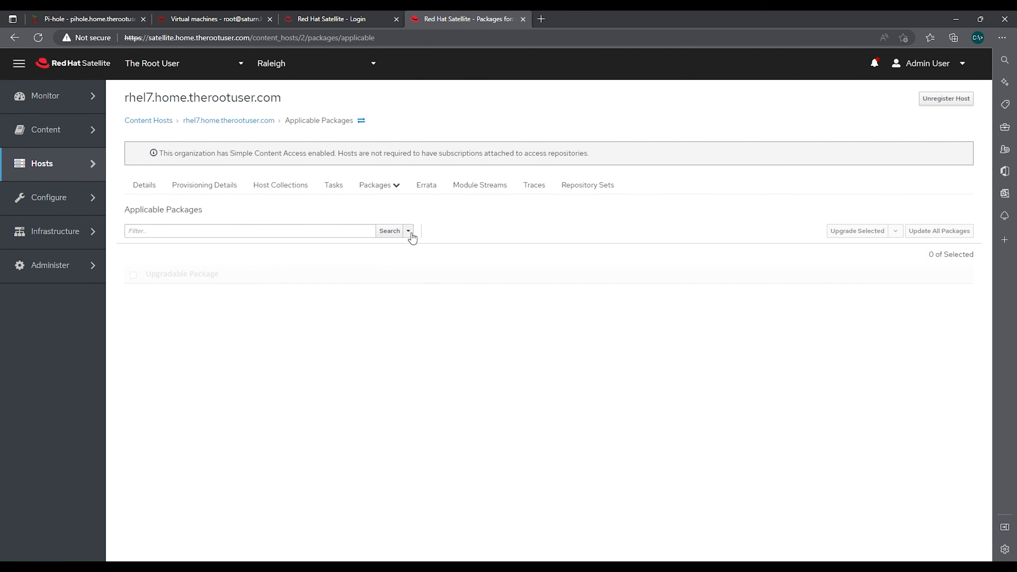
pyautogui.click(388, 189)
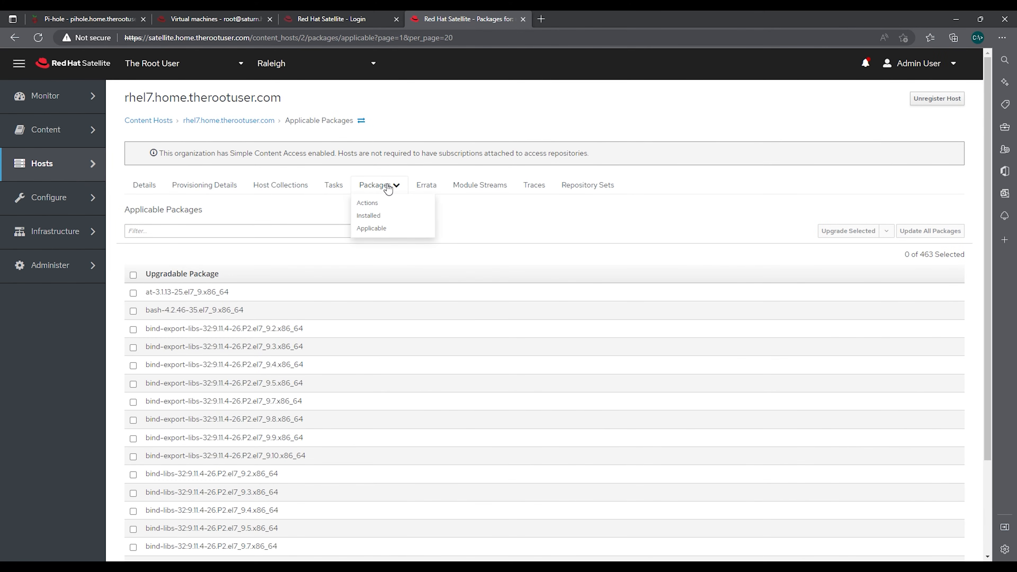
pyautogui.click(281, 186)
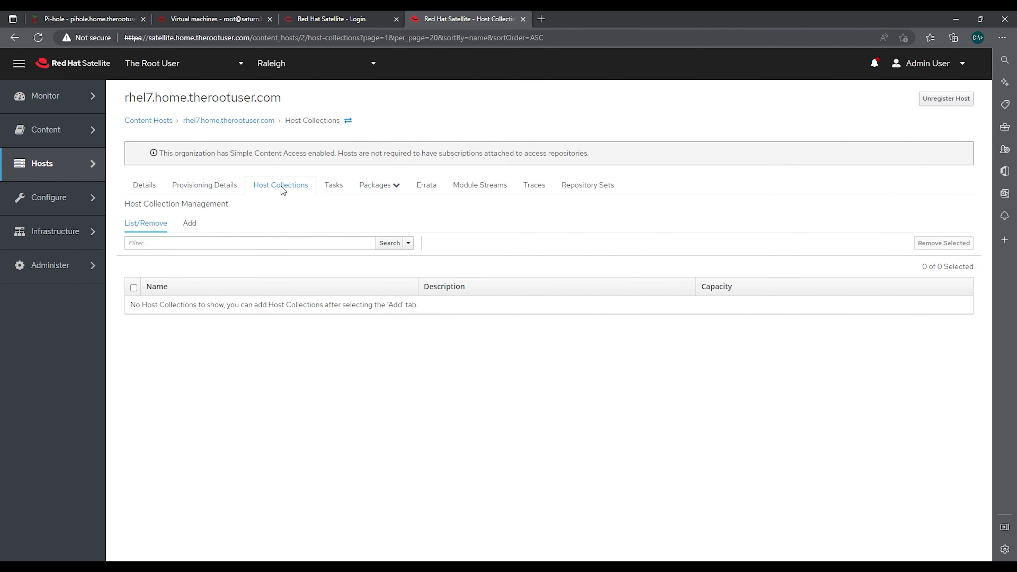
pyautogui.click(194, 190)
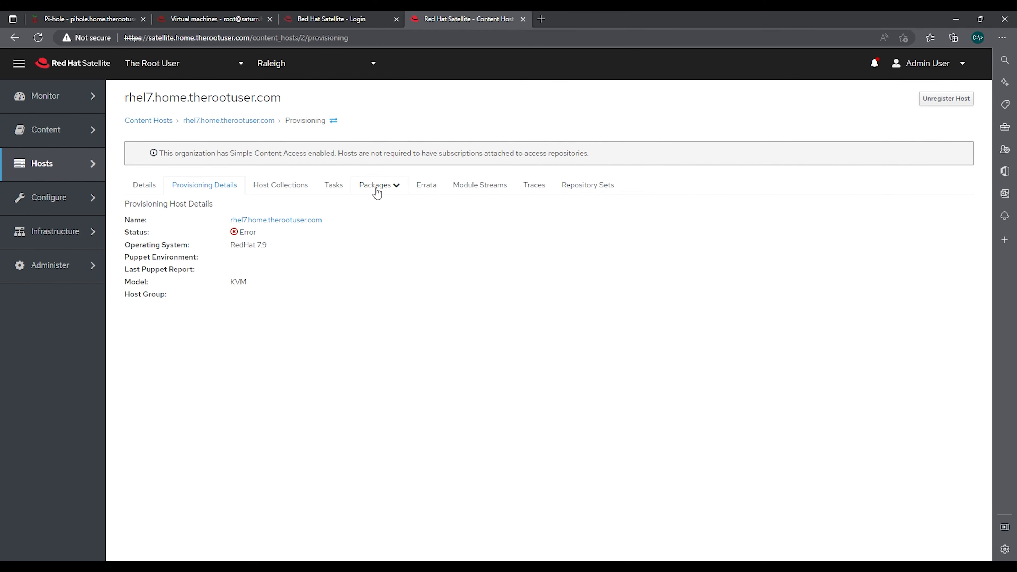
pyautogui.click(389, 191)
pyautogui.click(141, 189)
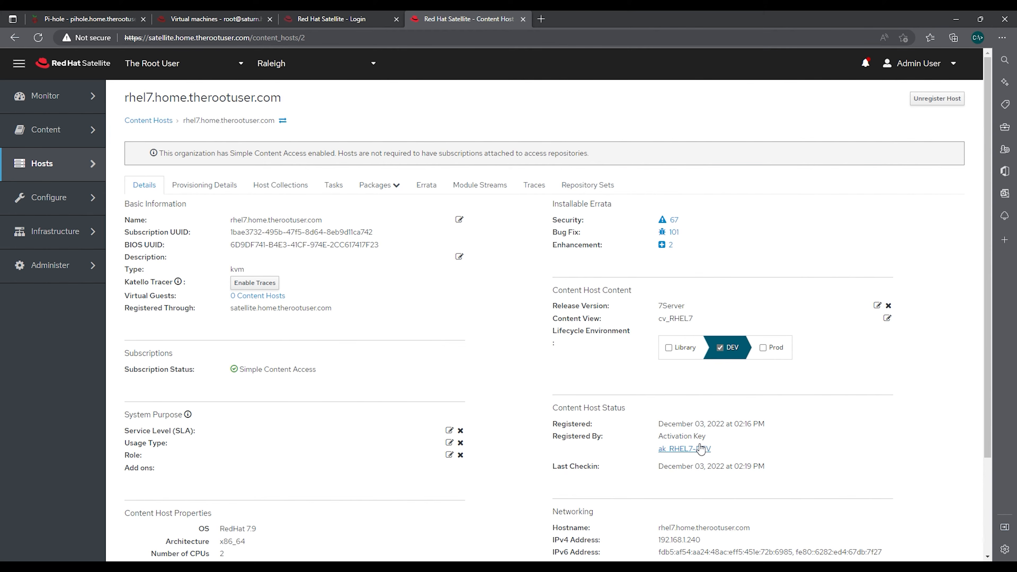
pyautogui.scroll(-2, 744, 459)
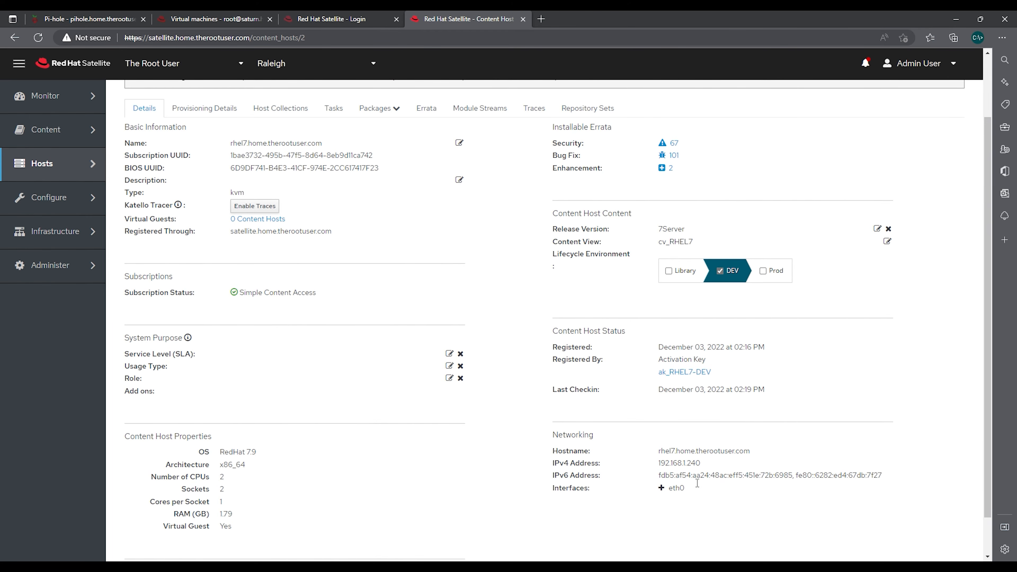
pyautogui.scroll(2, 702, 484)
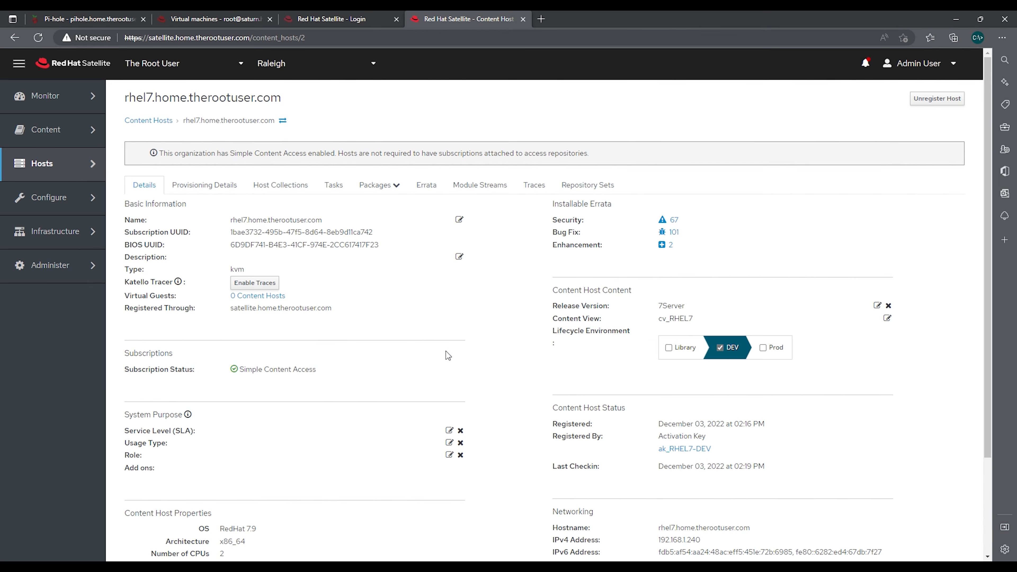
pyautogui.scroll(-2, 458, 352)
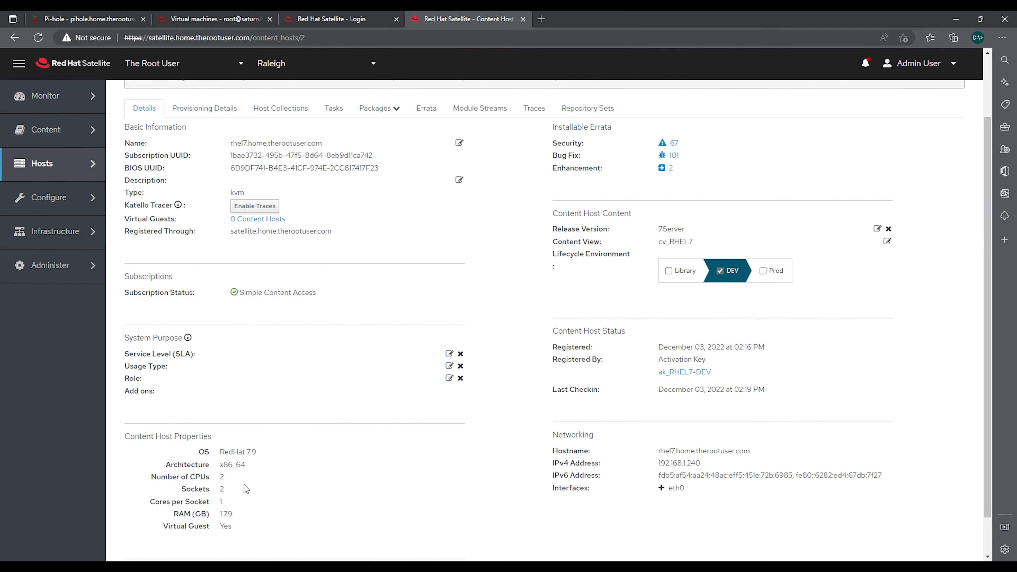
pyautogui.scroll(-1, 245, 485)
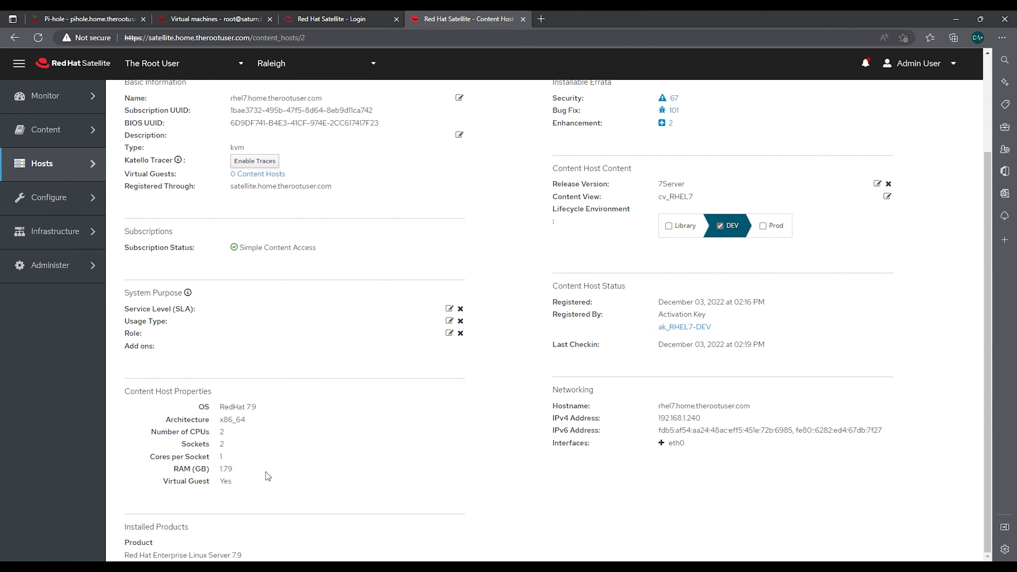
pyautogui.scroll(1, 324, 479)
pyautogui.scroll(-1, 325, 479)
pyautogui.scroll(3, 320, 473)
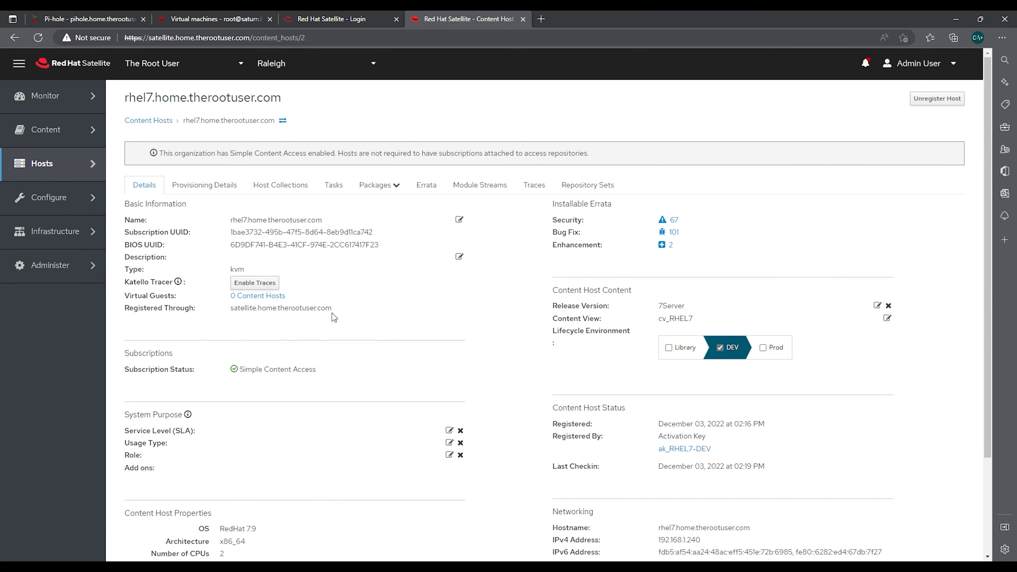
pyautogui.click(154, 120)
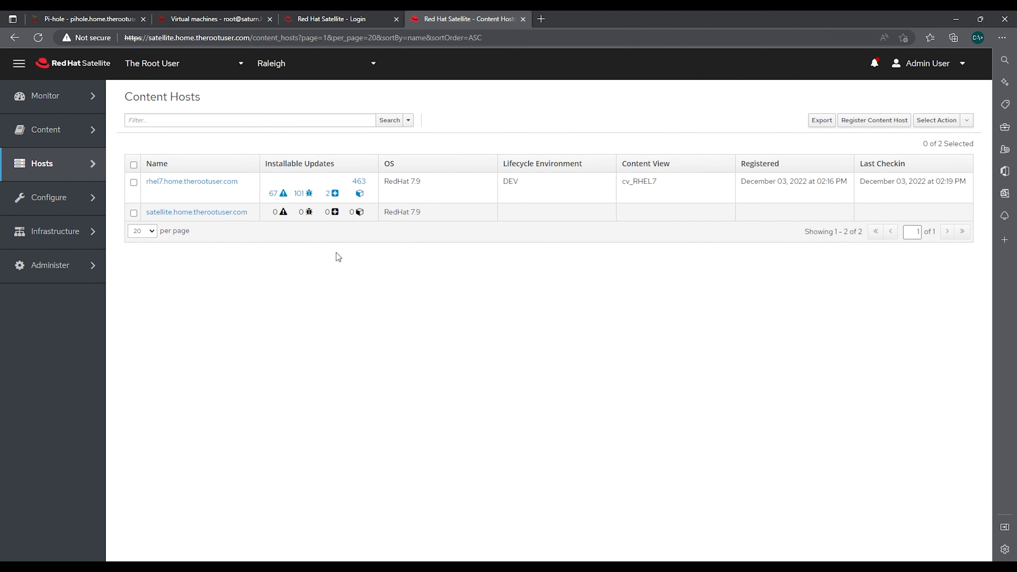
# Create a host collection named 'Red Hat DEV Server' with Unlimited Hosts kept checked
pyautogui.moveTo(65, 200)
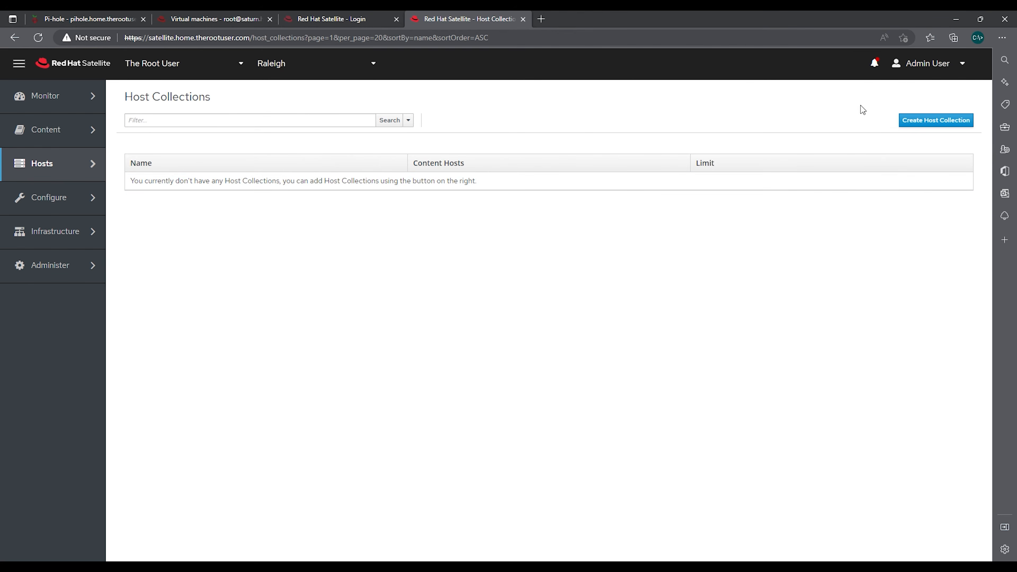
pyautogui.click(938, 120)
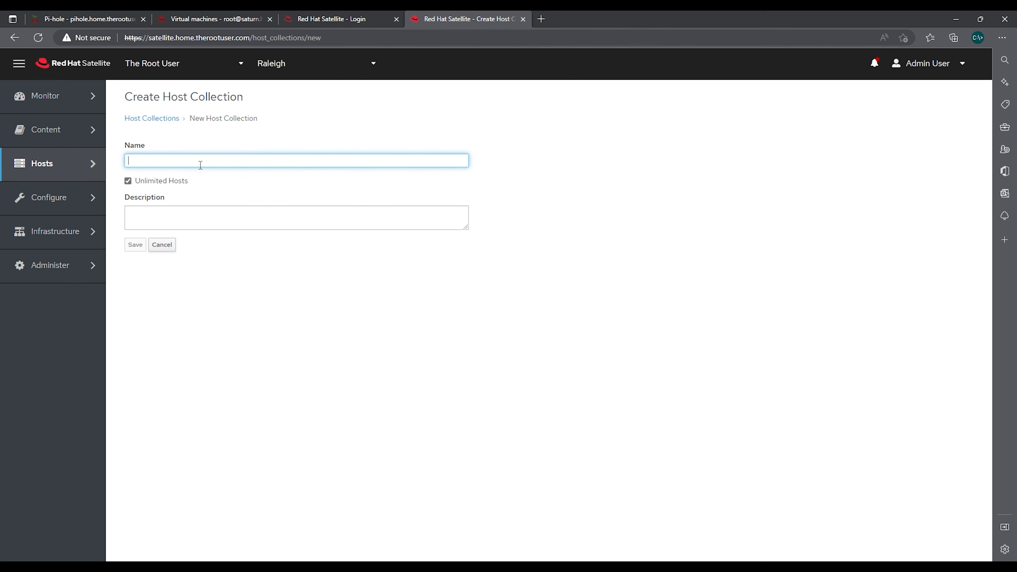
pyautogui.write('Red Hat DEV Server')
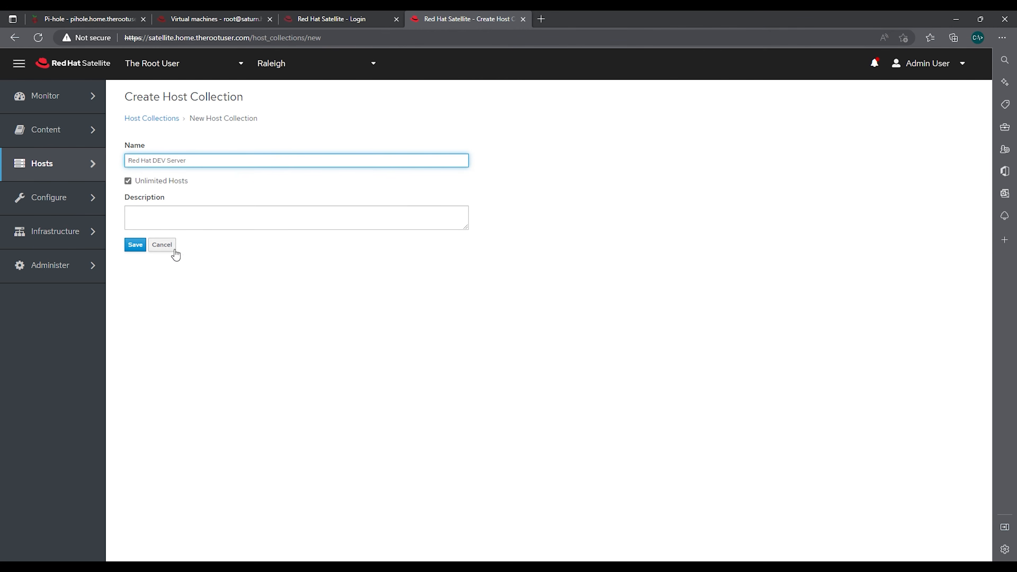
pyautogui.click(143, 245)
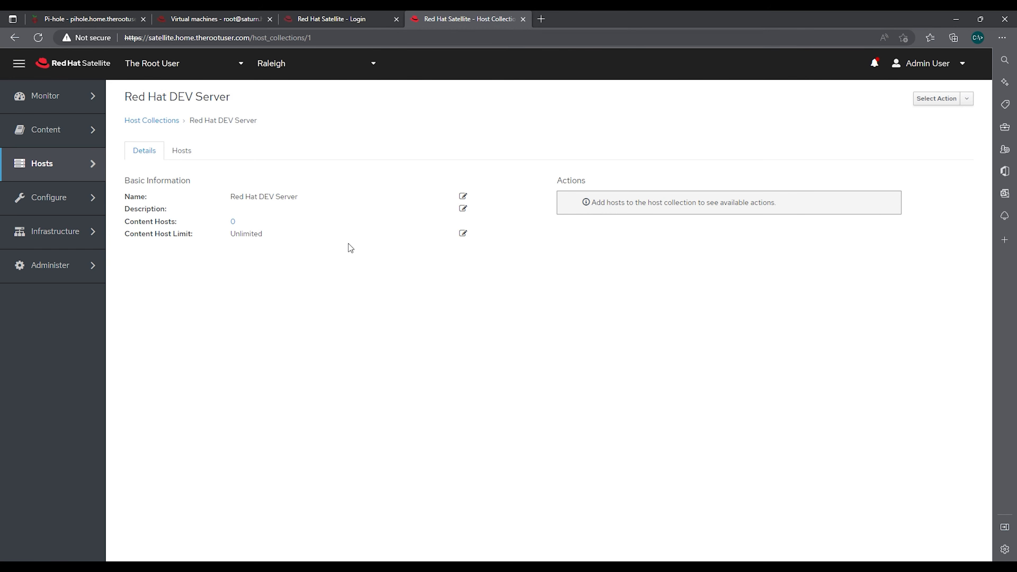
# Add rhel7.home.therootuser.com through the collection's Hosts > Add list, then return to Details
pyautogui.click(186, 153)
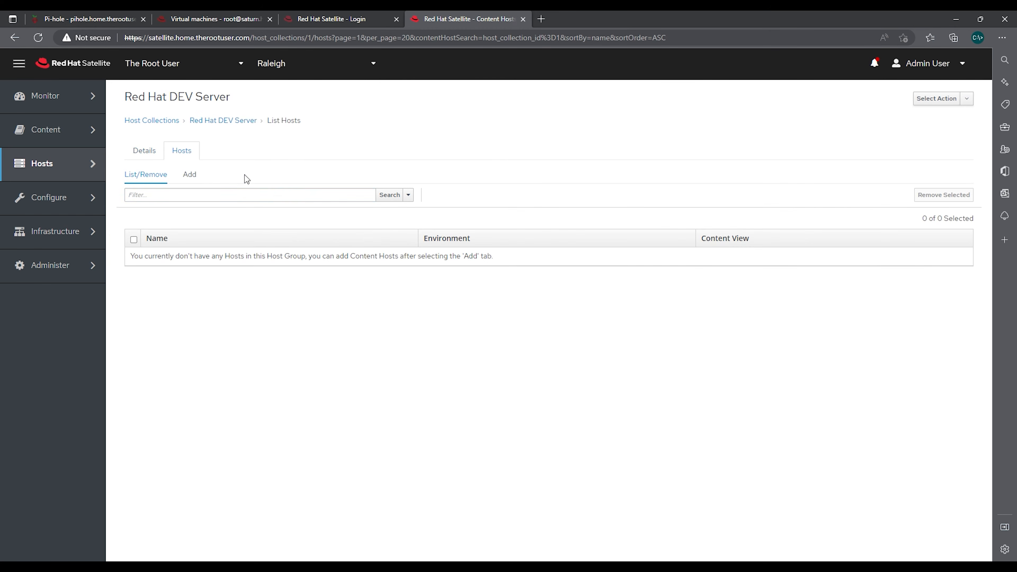
pyautogui.click(189, 176)
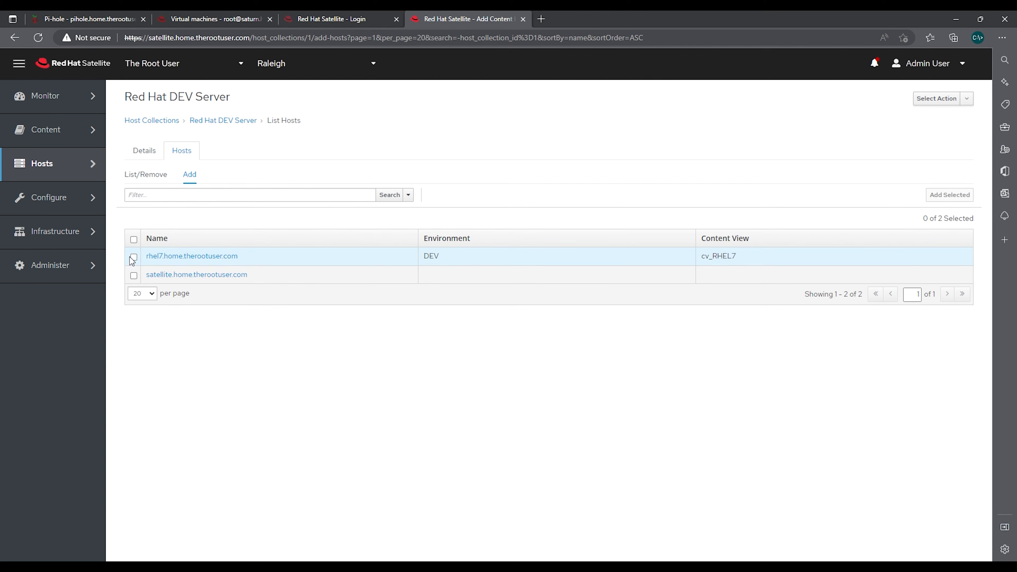
pyautogui.click(139, 257)
pyautogui.click(944, 205)
pyautogui.click(161, 174)
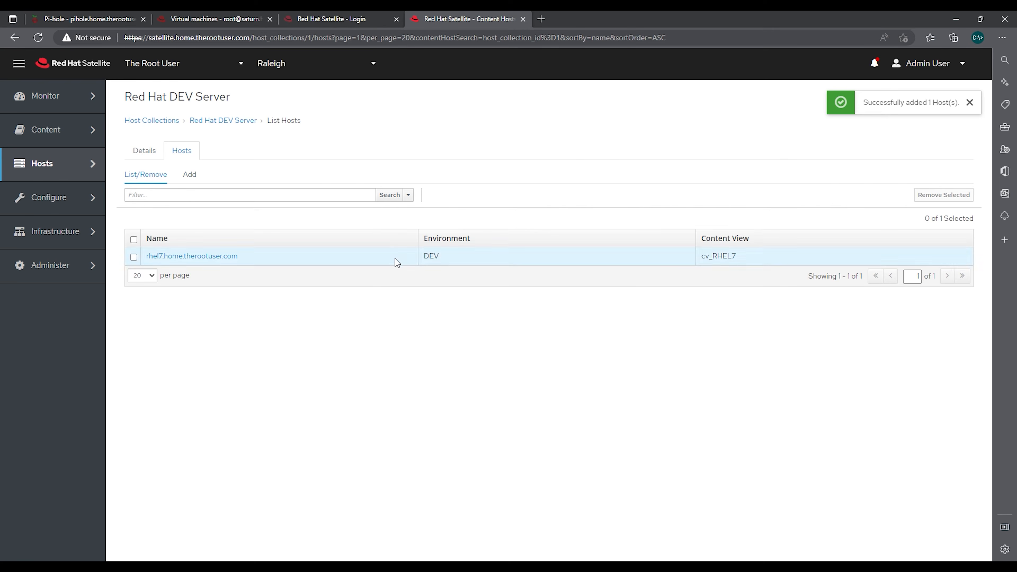
pyautogui.click(144, 152)
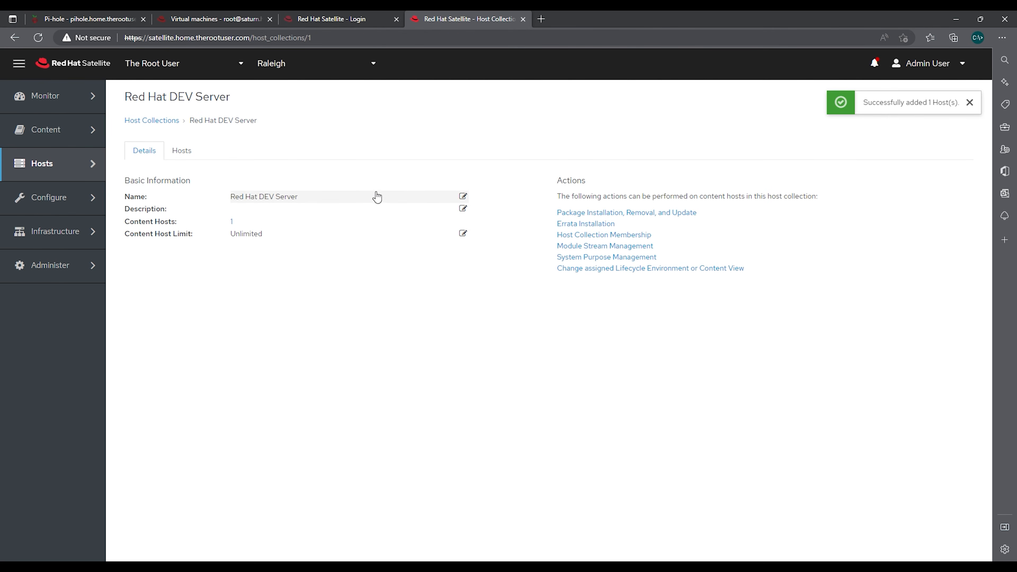
# Add Red Hat DEV Server under the Host Collections tab of activation key ak_RHEL7-DEV
pyautogui.moveTo(80, 138)
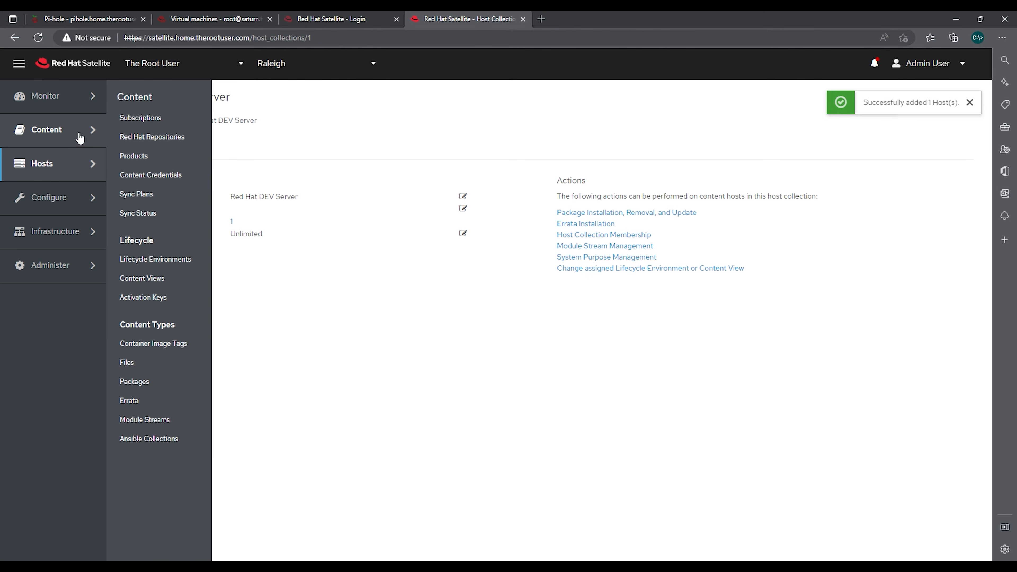
pyautogui.moveTo(72, 165)
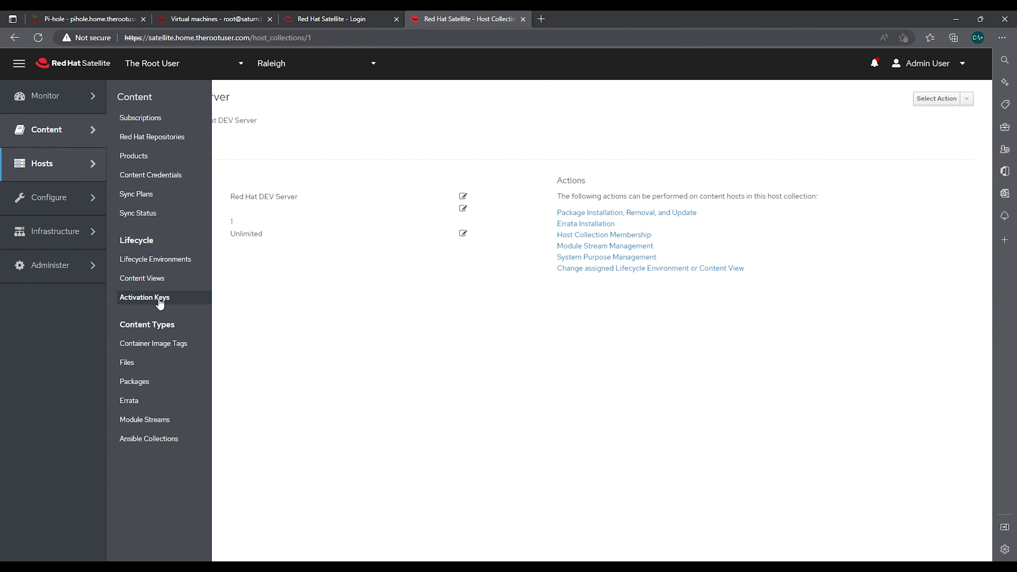
pyautogui.click(161, 306)
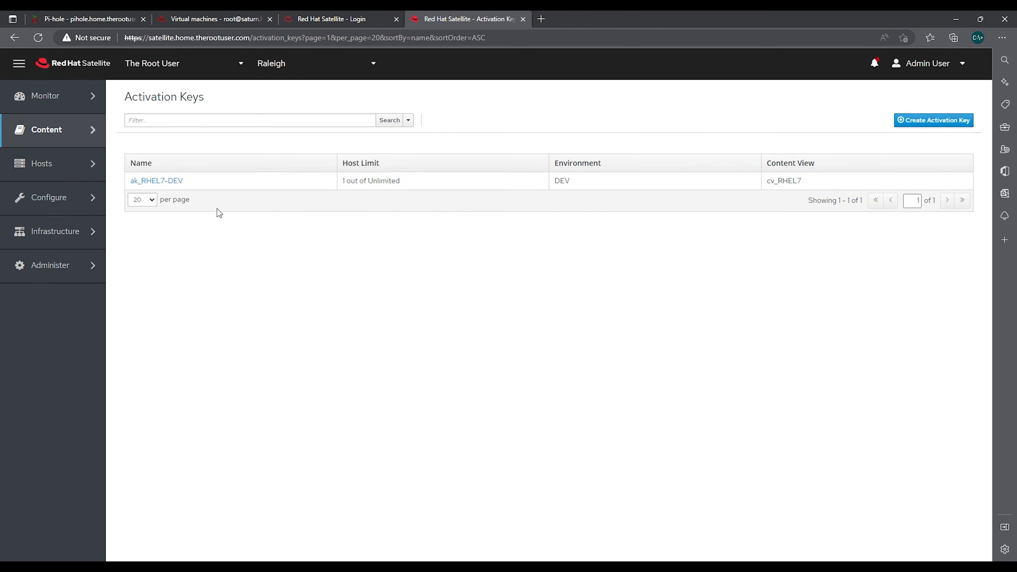
pyautogui.click(165, 182)
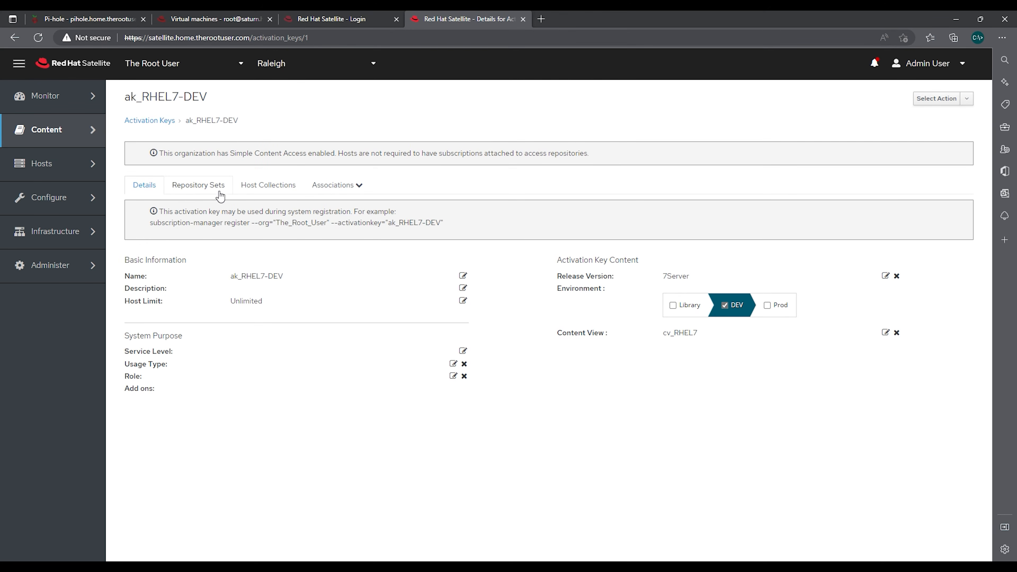
pyautogui.click(277, 188)
pyautogui.click(197, 210)
pyautogui.click(134, 292)
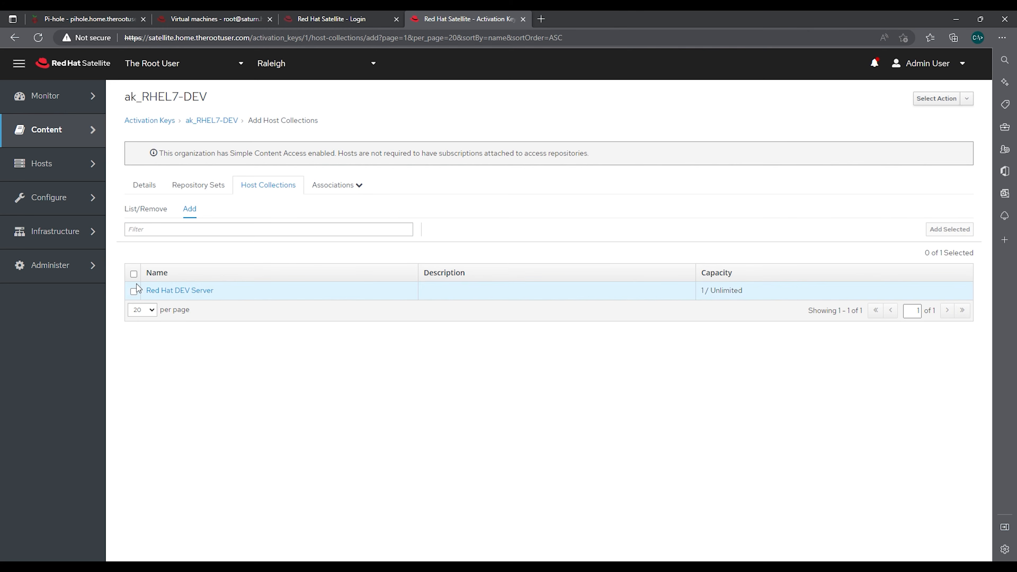
pyautogui.click(964, 235)
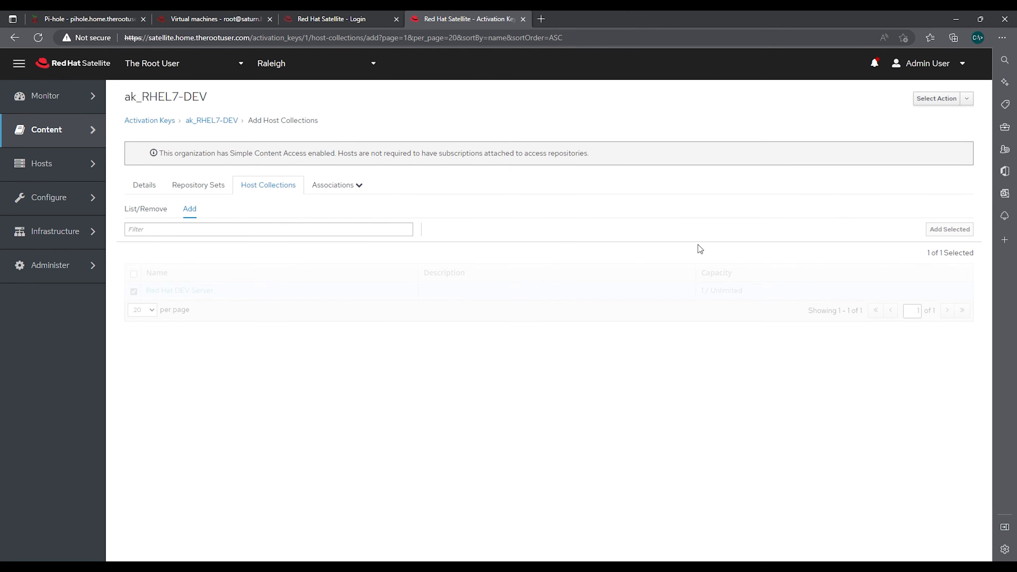
pyautogui.click(145, 185)
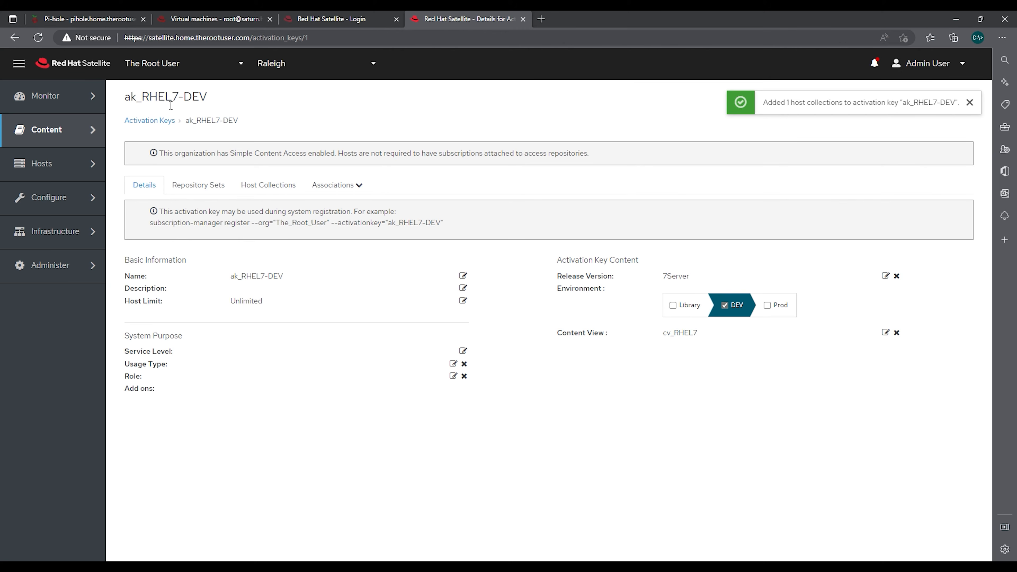
# Open the Red Hat DEV Server collection's Hosts tab to see rhel7.home.therootuser.com listed
pyautogui.moveTo(74, 162)
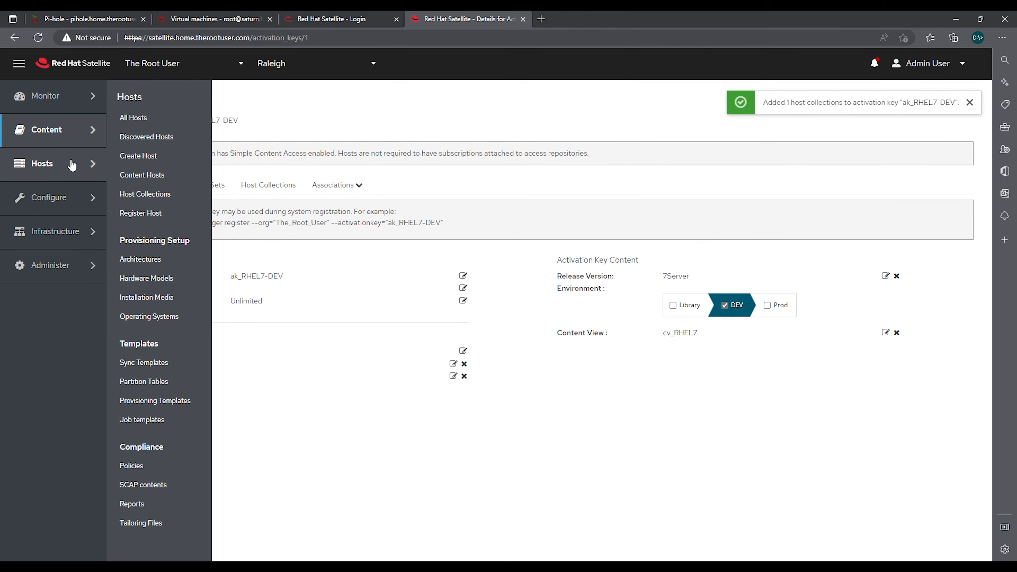
pyautogui.click(161, 195)
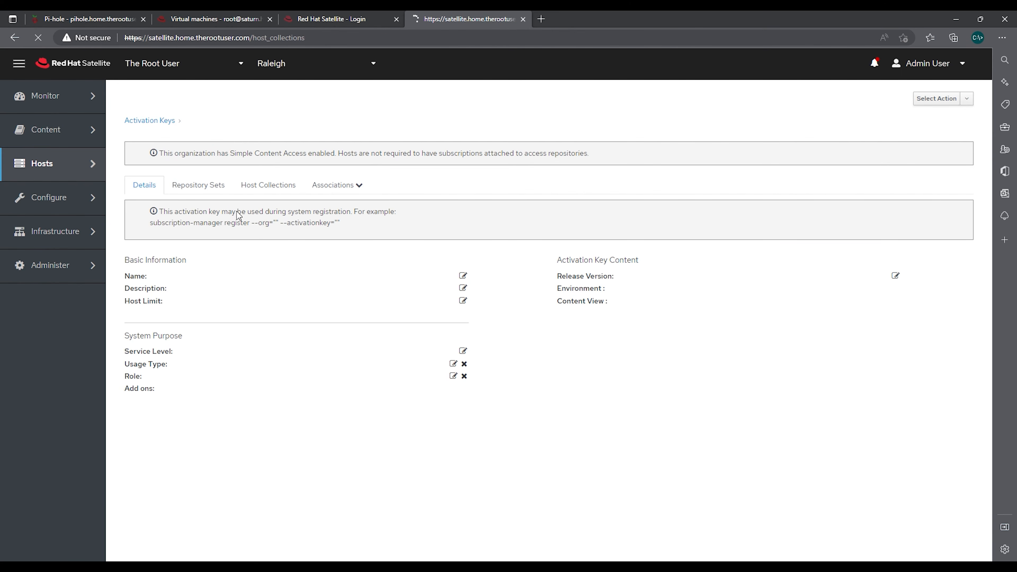
pyautogui.click(175, 182)
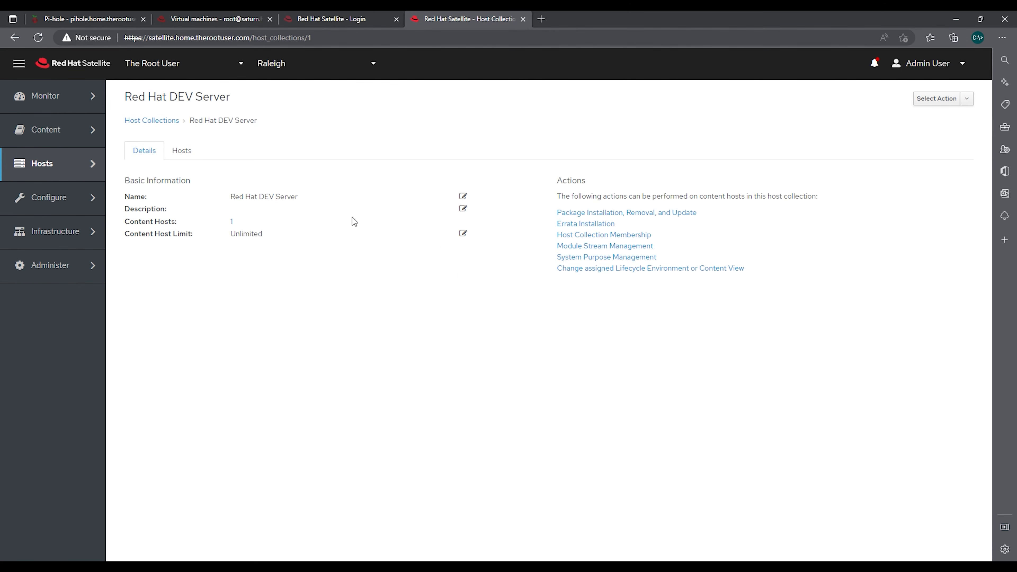
pyautogui.click(181, 153)
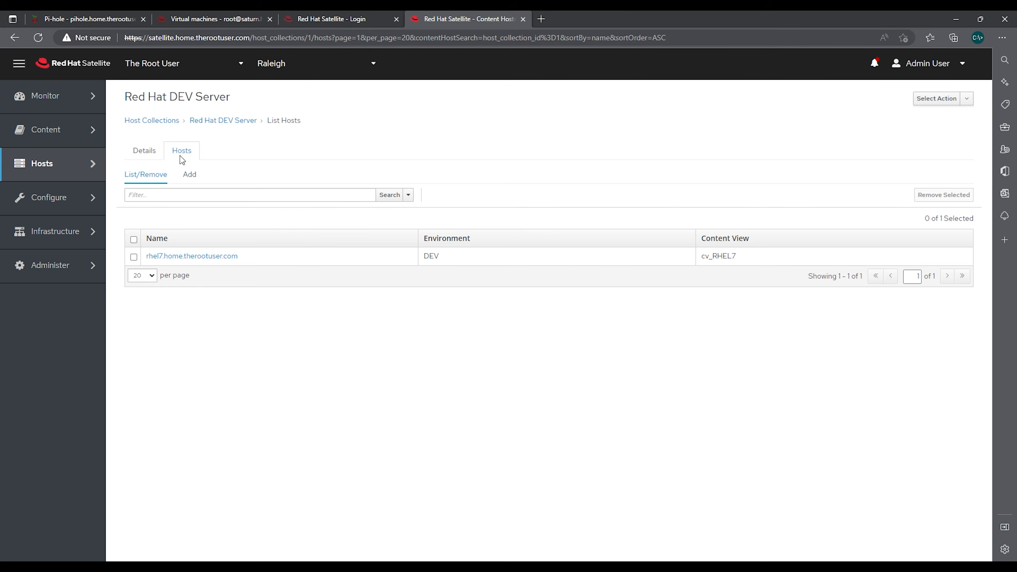
pyautogui.moveTo(63, 162)
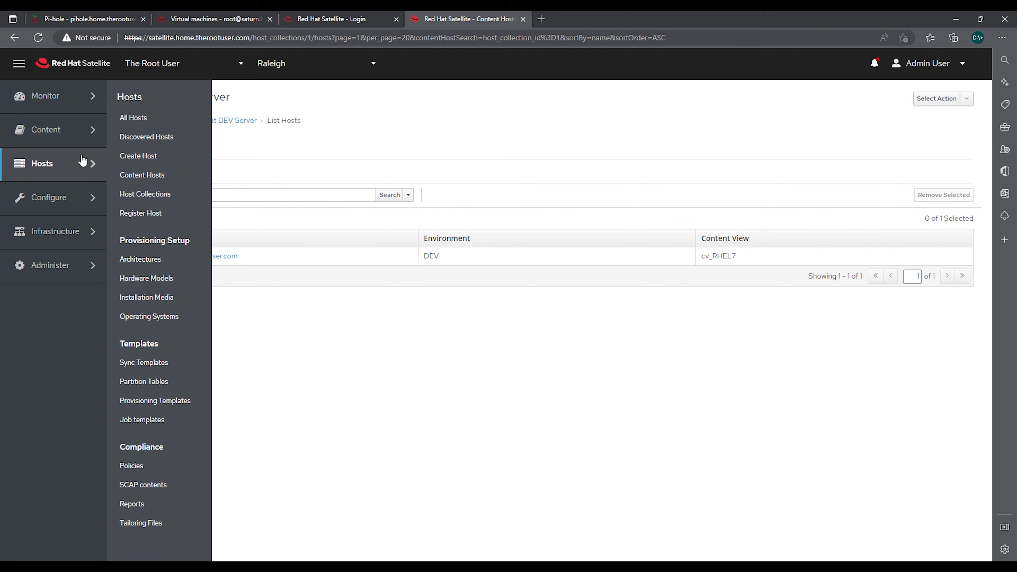
# Search Content Hosts with the filter host_collection = "Red Hat DEV Server"
pyautogui.click(132, 175)
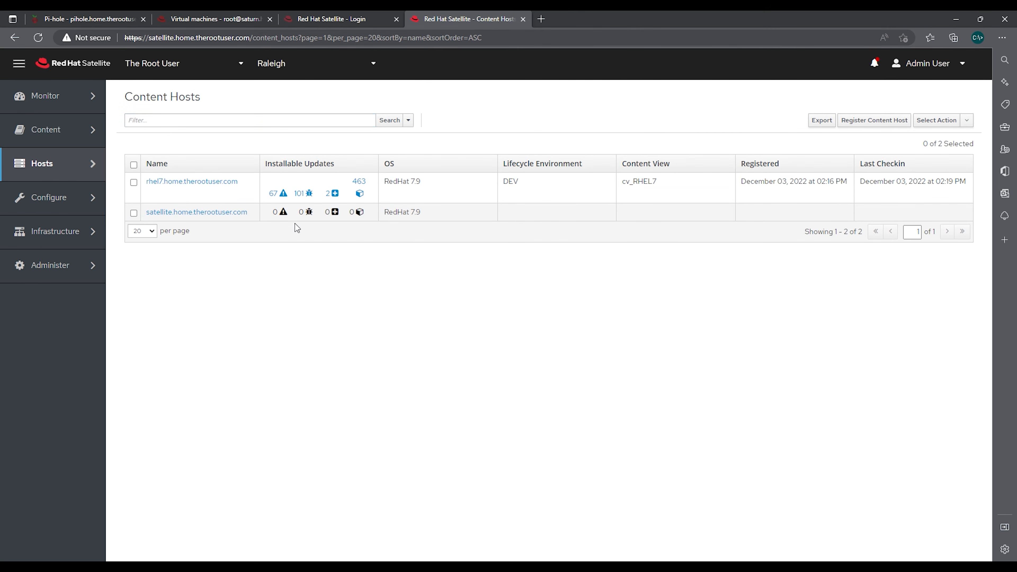
pyautogui.write('host')
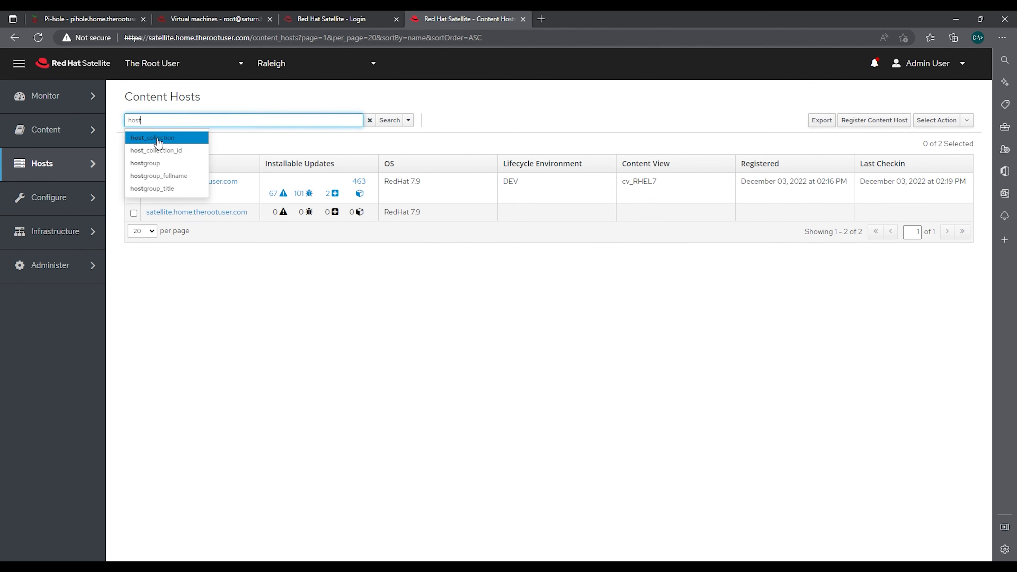
pyautogui.click(174, 138)
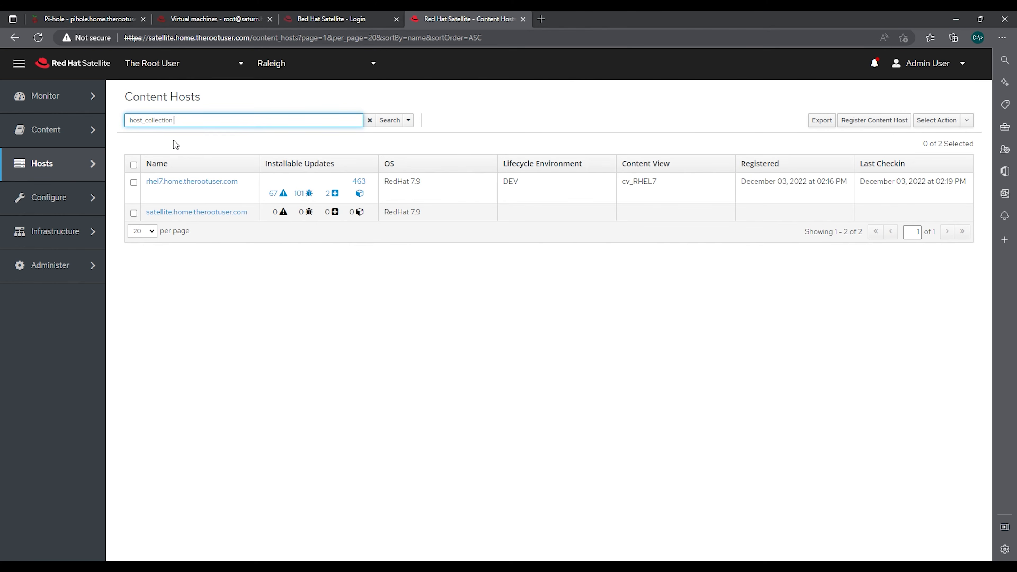
pyautogui.write('=')
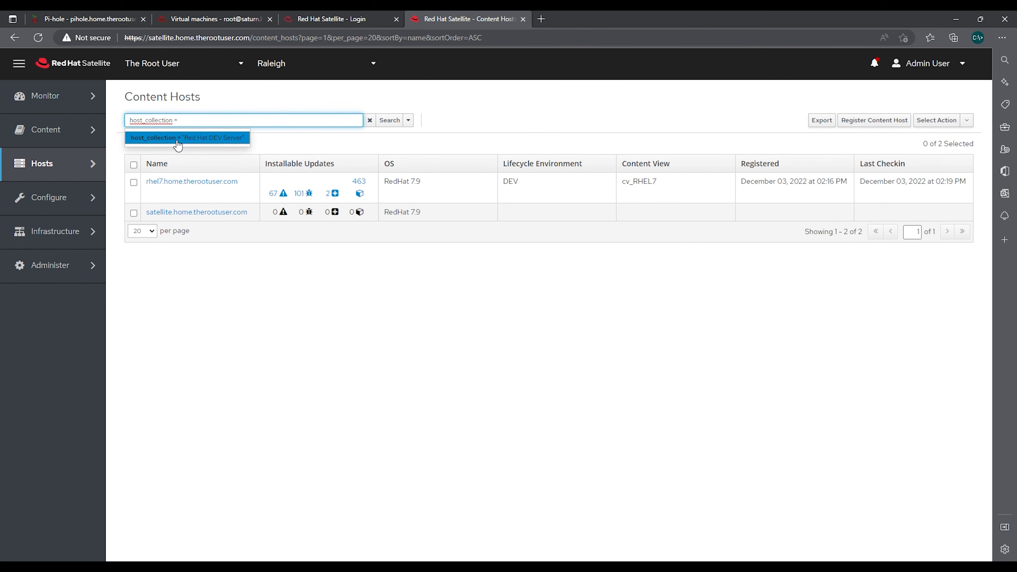
pyautogui.click(216, 138)
pyautogui.click(389, 120)
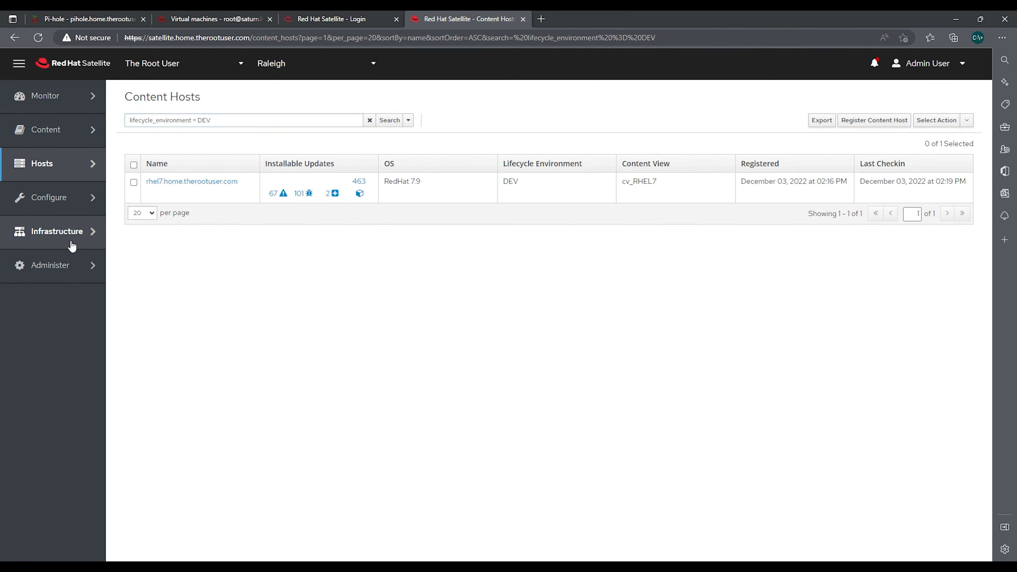
pyautogui.moveTo(74, 274)
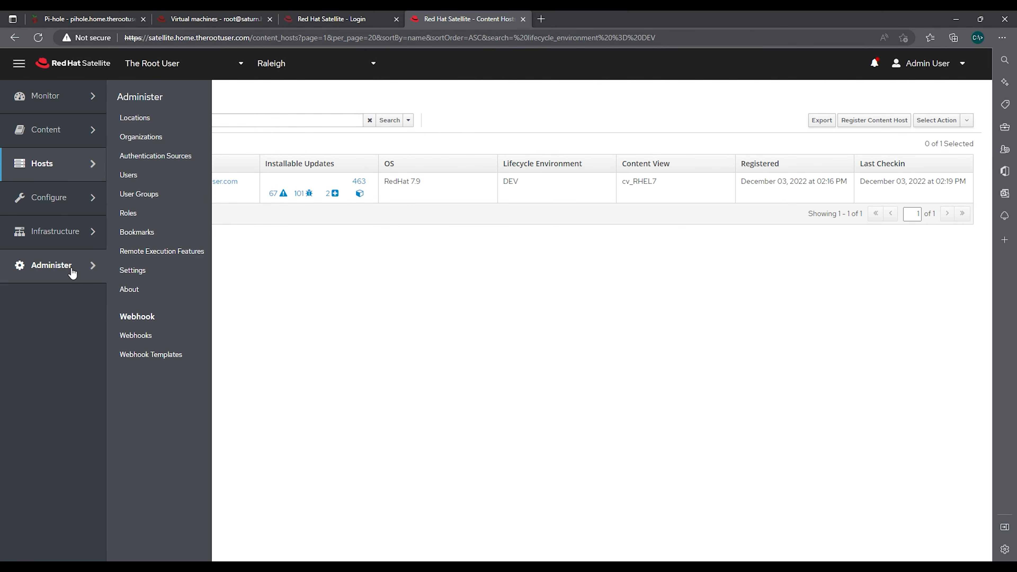
# Browse the Locations and Organizations lists, then open Authentication Sources
pyautogui.click(145, 120)
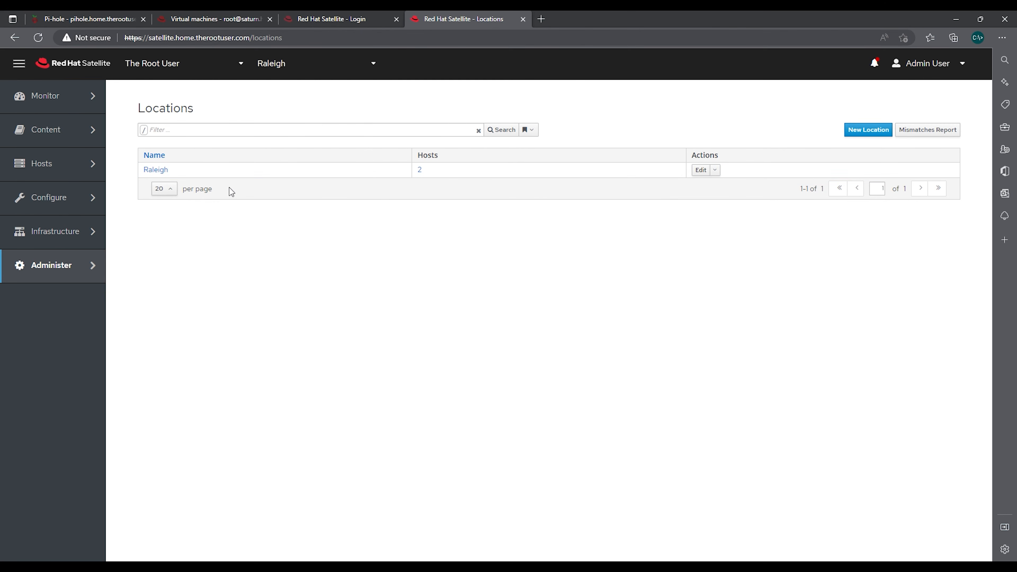
pyautogui.moveTo(81, 265)
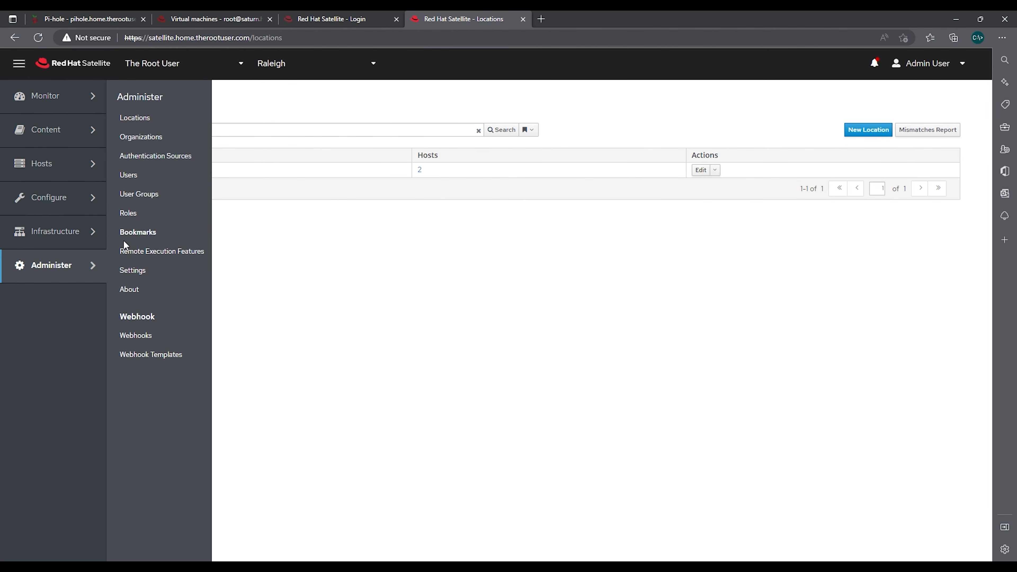
pyautogui.click(158, 140)
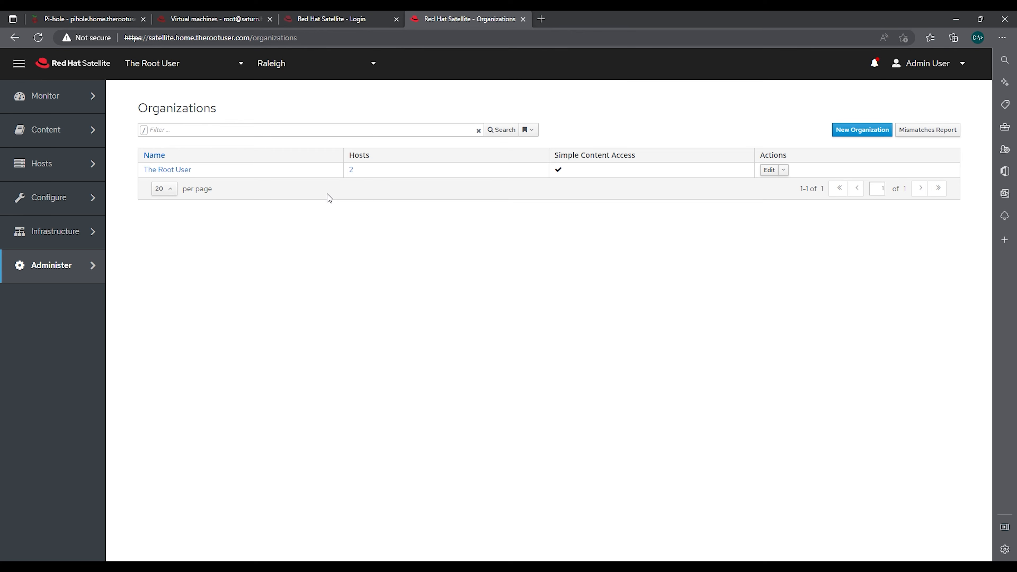
pyautogui.moveTo(62, 268)
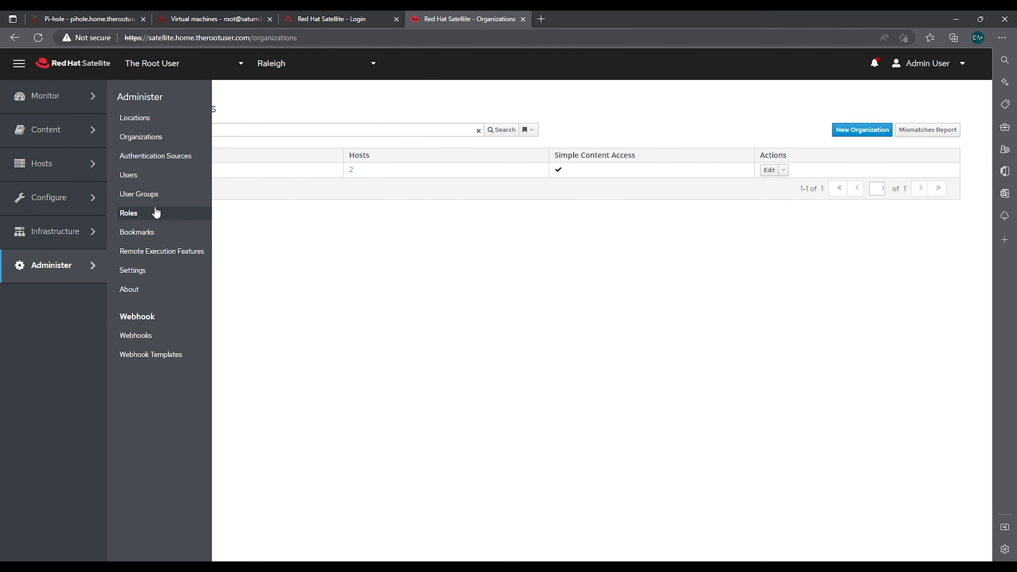
pyautogui.click(162, 162)
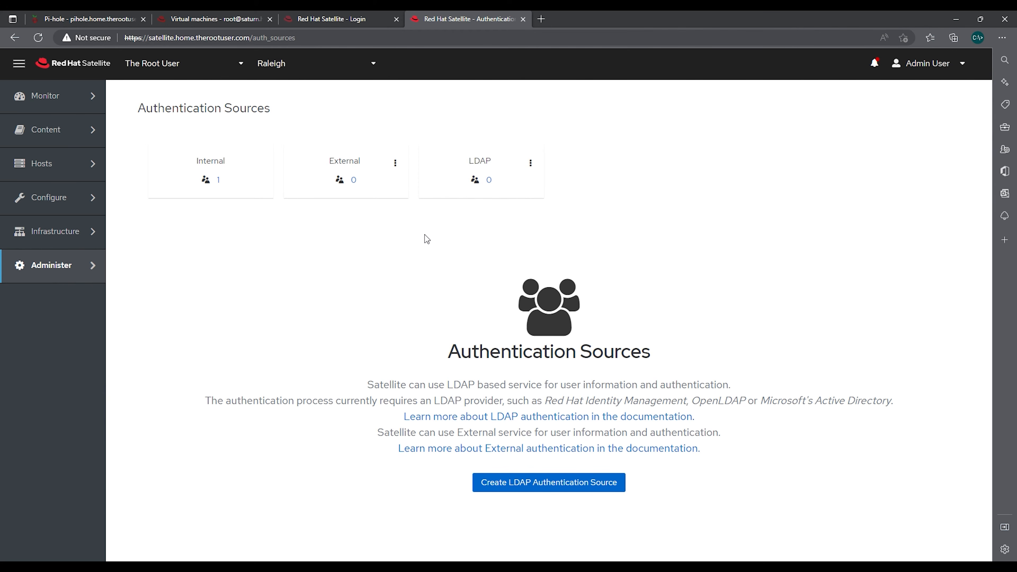
# Review the Users list, then open Administer > Settings to the RH Cloud options
pyautogui.moveTo(50, 265)
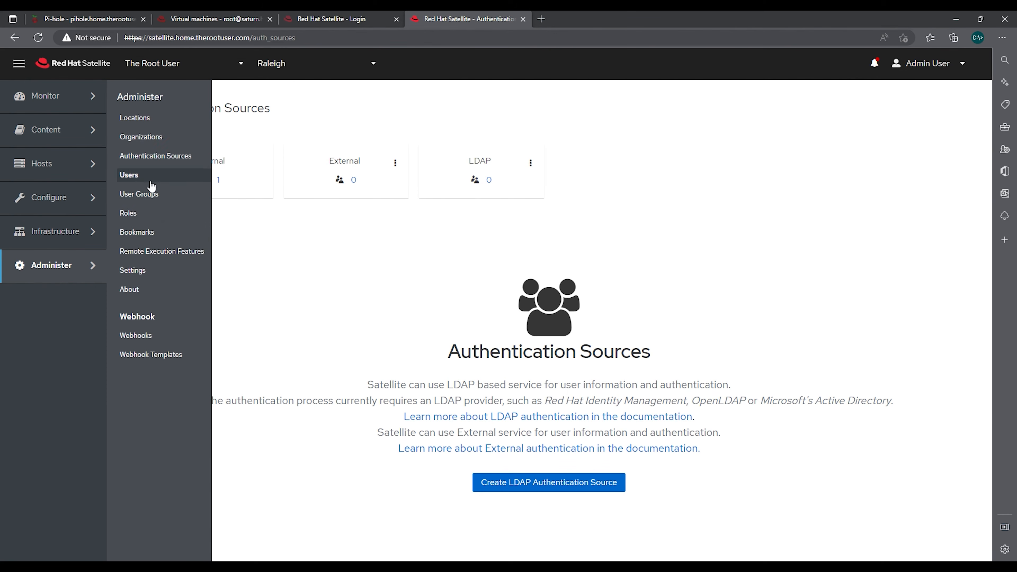
pyautogui.click(136, 176)
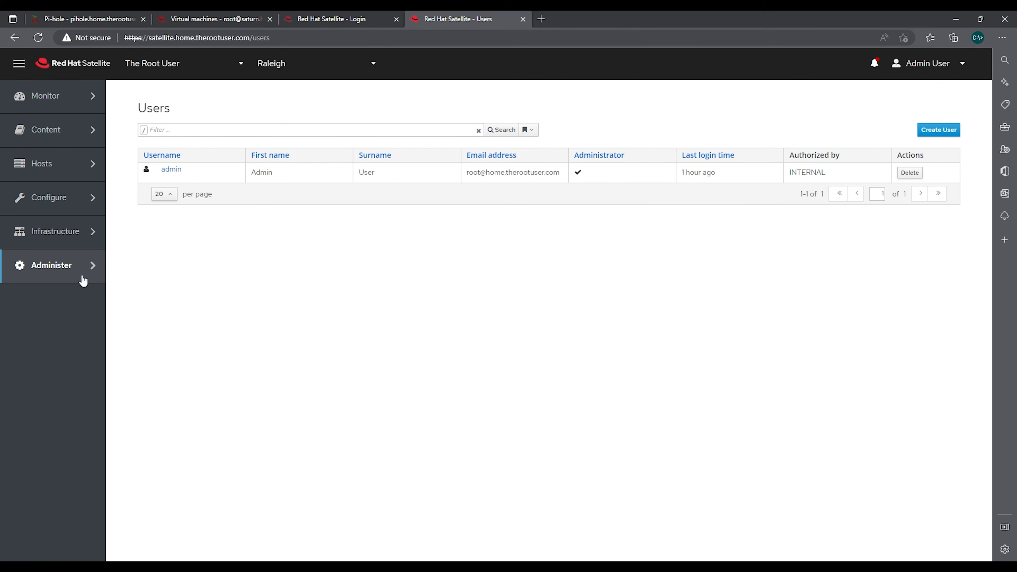
pyautogui.moveTo(96, 266)
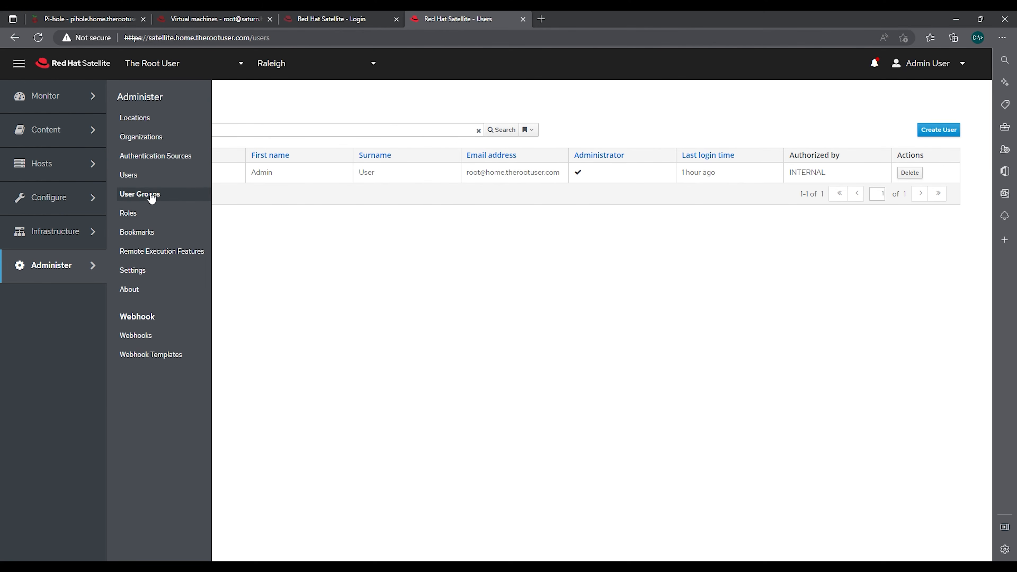
pyautogui.click(141, 272)
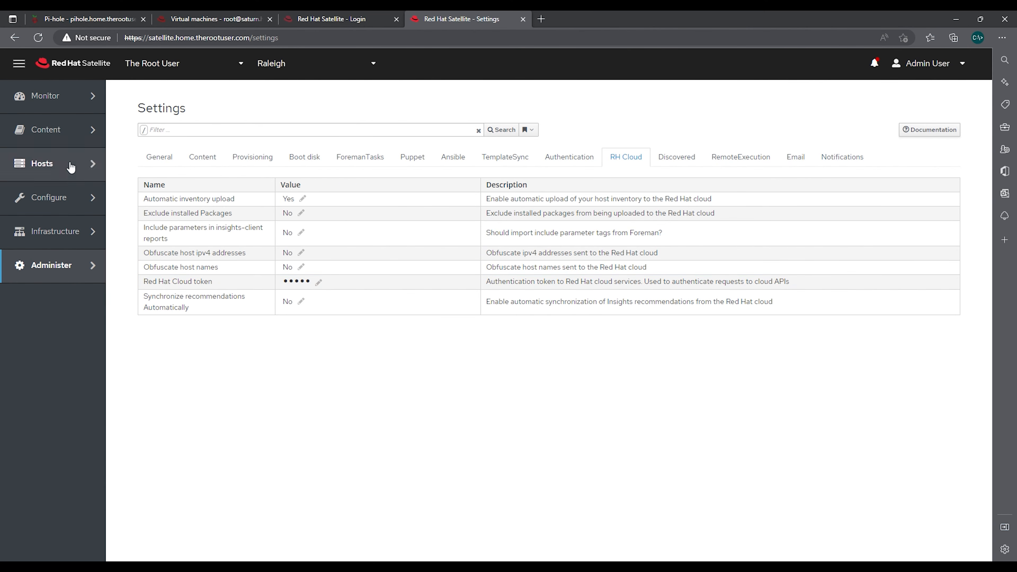
pyautogui.moveTo(48, 164)
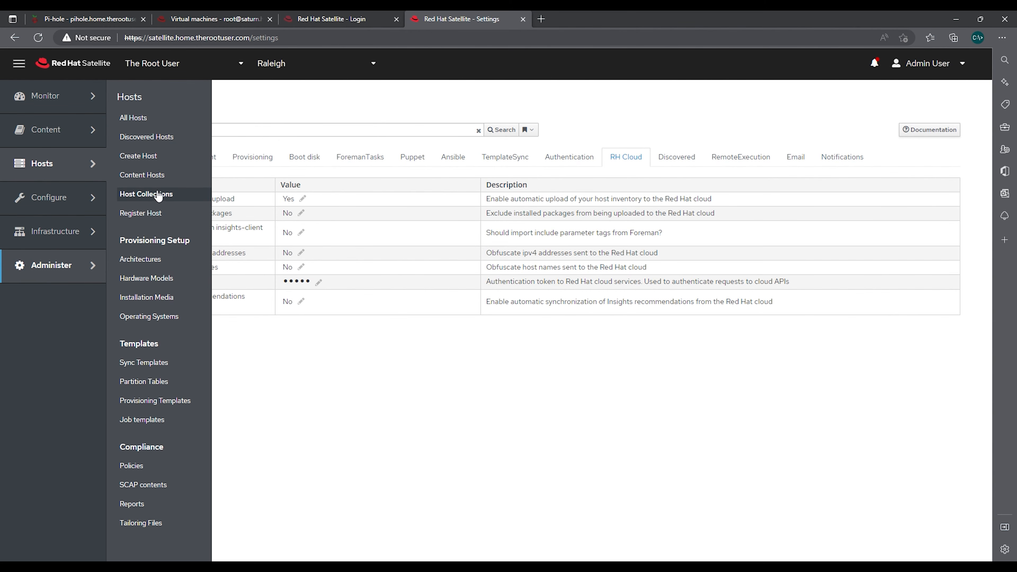
# Select rhel7 in the Content Hosts list and view its available actions
pyautogui.click(159, 175)
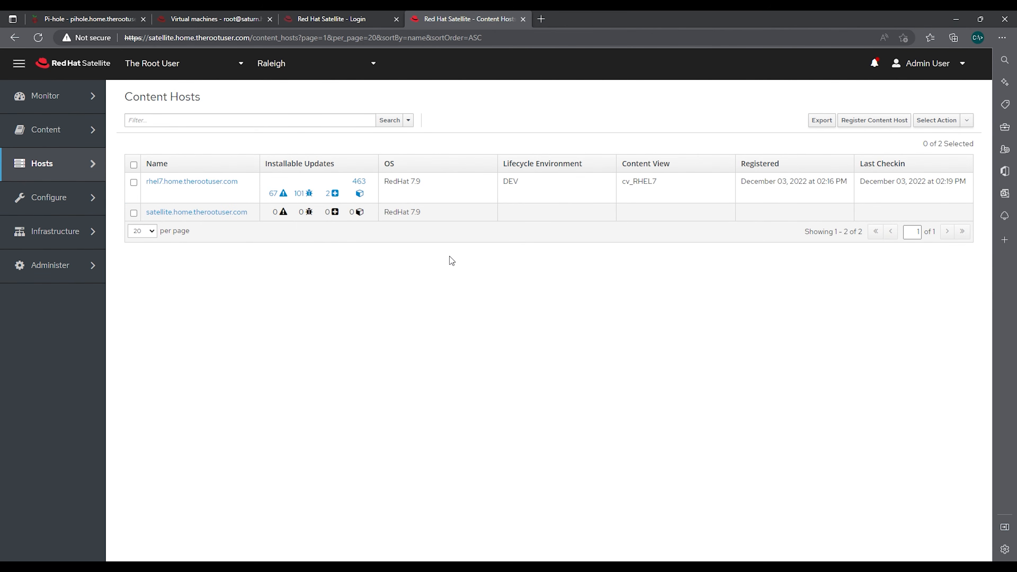
pyautogui.click(135, 183)
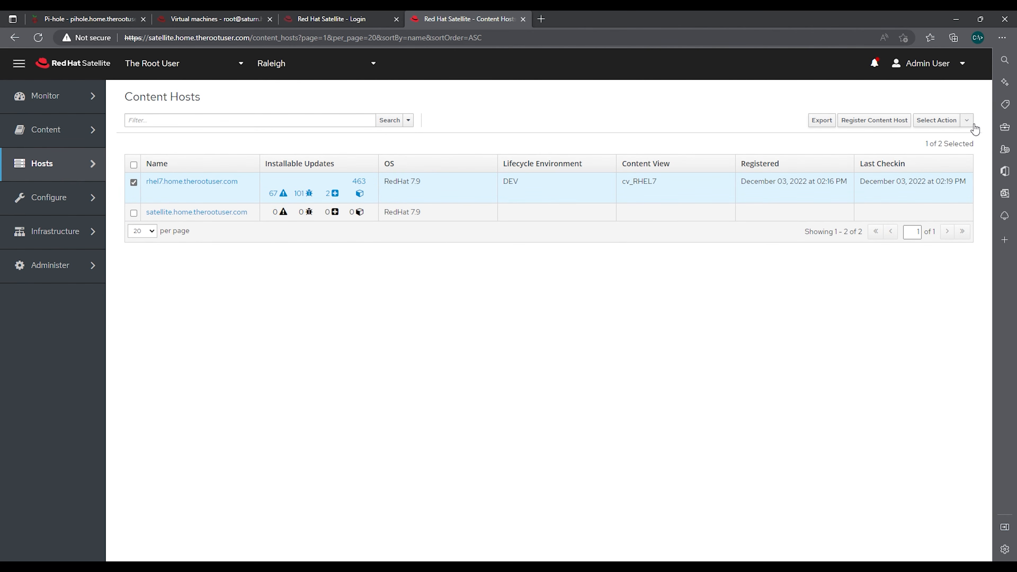
pyautogui.click(967, 120)
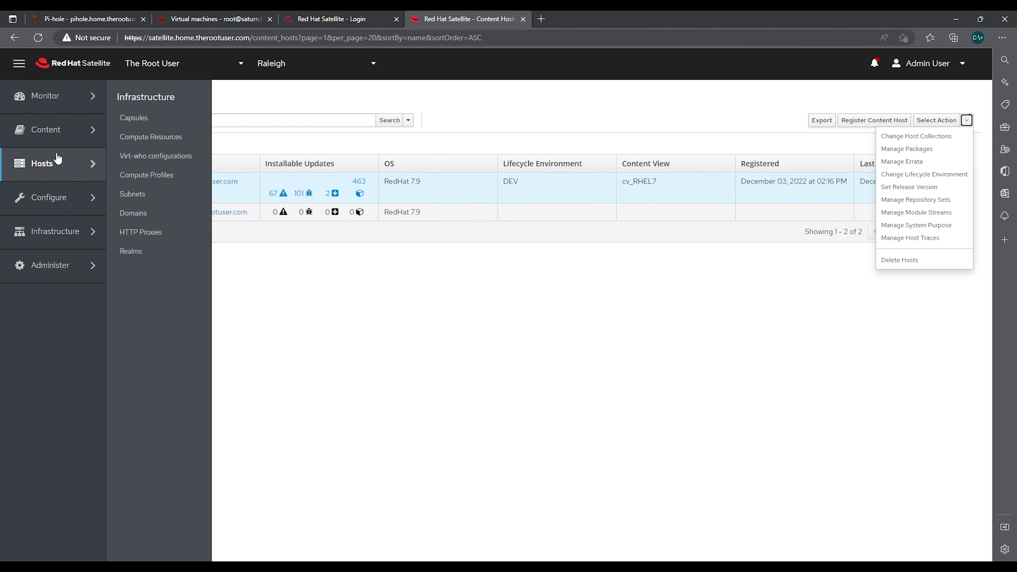
# Select rhel7 under All Hosts and choose Schedule Remote Job from the bulk actions
pyautogui.click(138, 119)
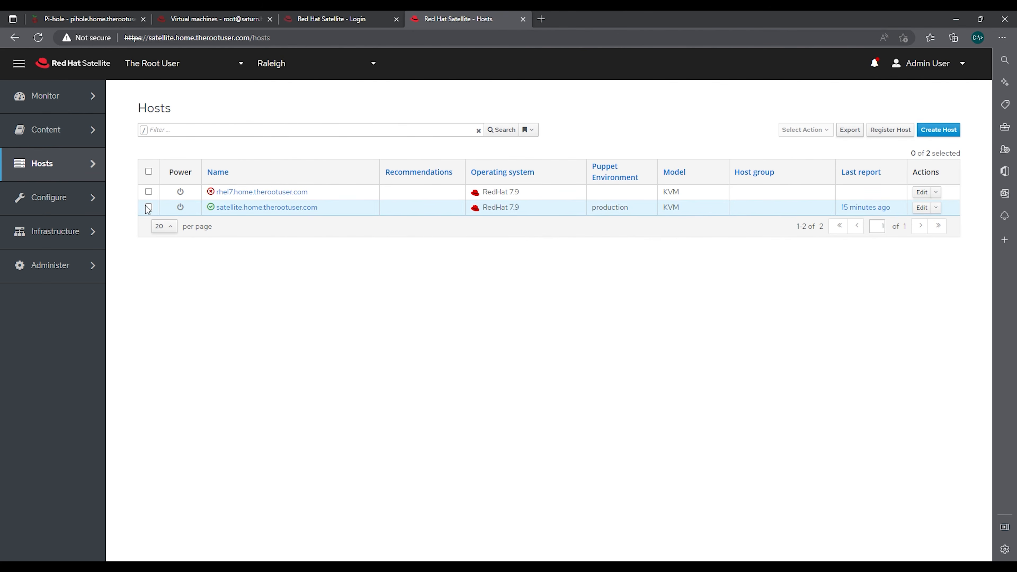
pyautogui.click(149, 192)
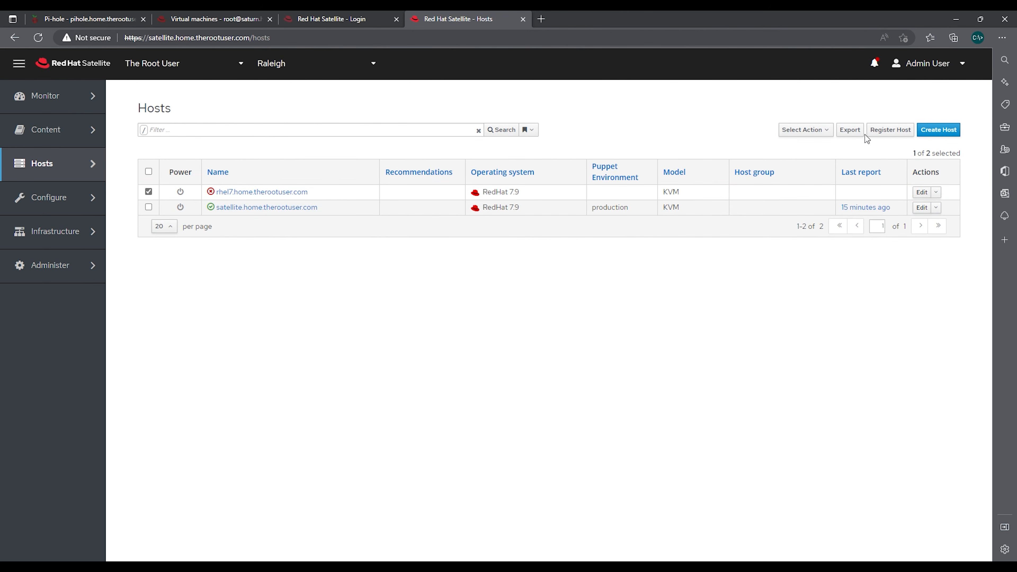
pyautogui.click(830, 132)
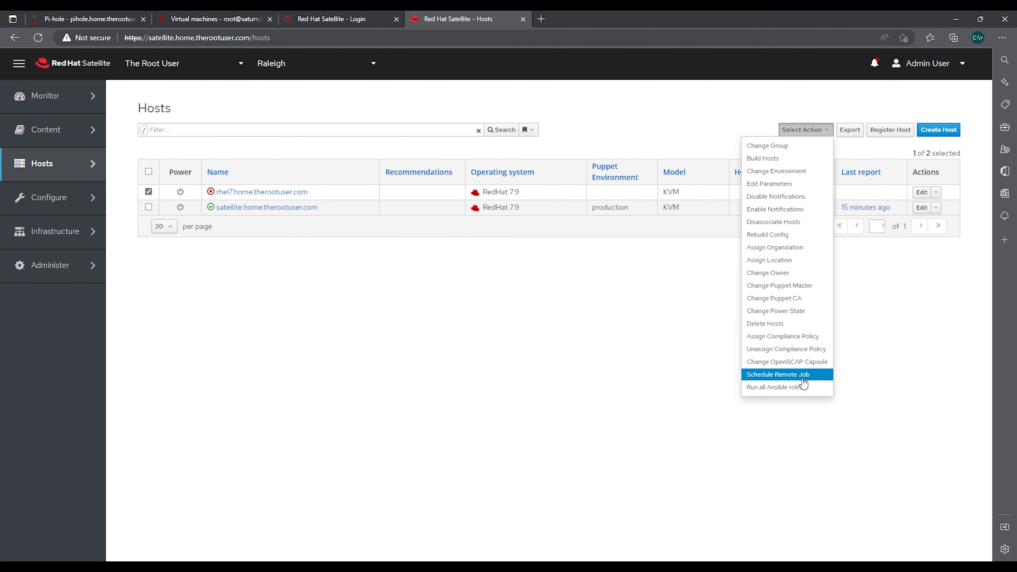
pyautogui.click(785, 375)
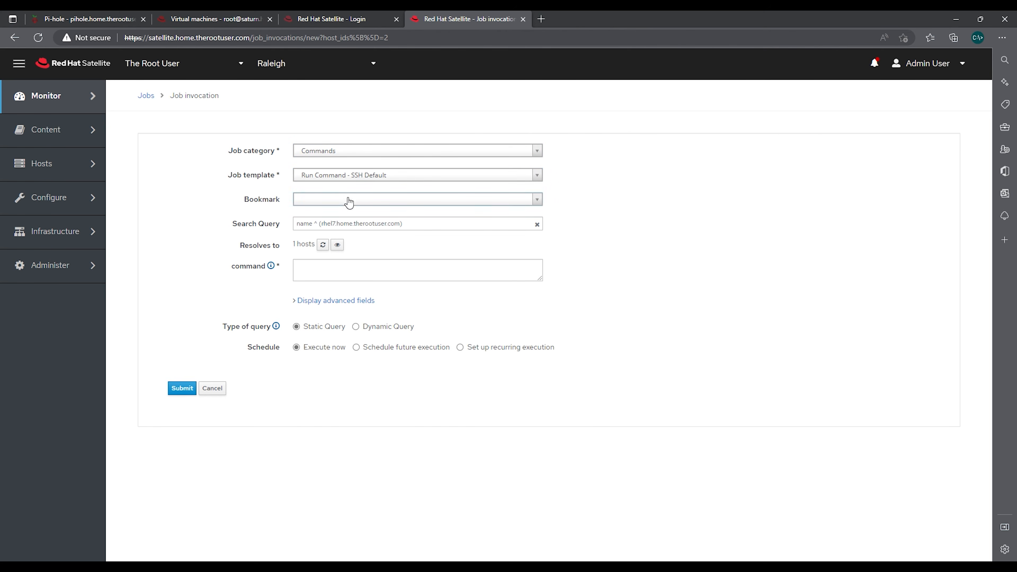
# Enter command 'yum update -y', set category Ansible Playbook, and keep the Ansible Roles - Ansible Default template
pyautogui.click(473, 262)
pyautogui.write('yum update -y')
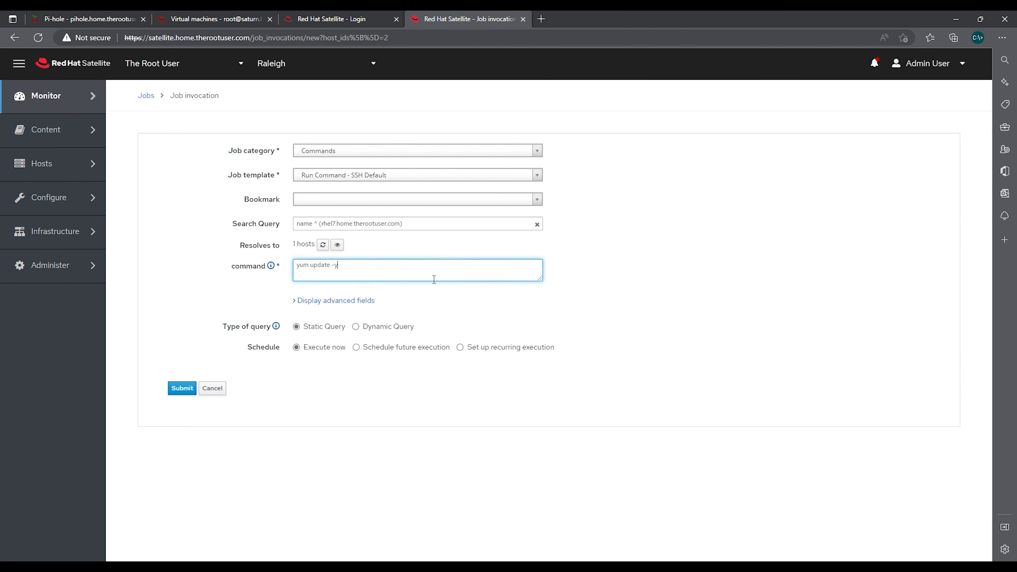
pyautogui.click(413, 151)
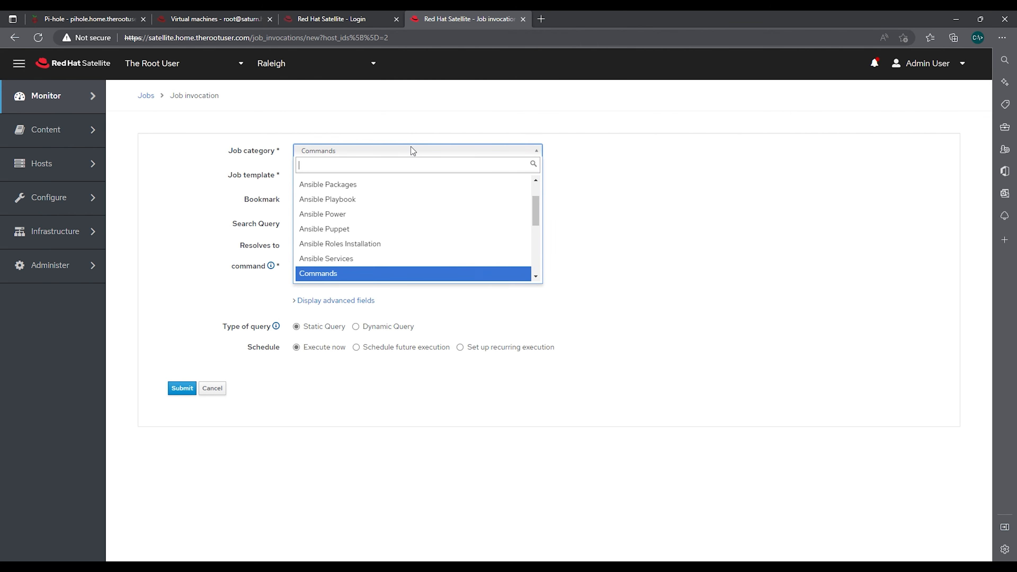
pyautogui.scroll(-1, 375, 206)
pyautogui.scroll(2, 369, 205)
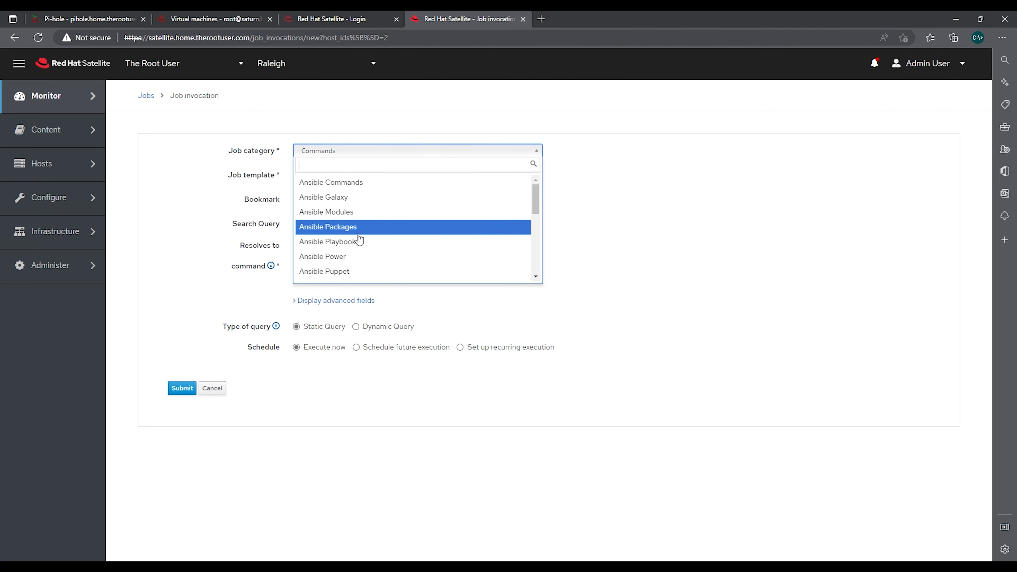
pyautogui.click(357, 242)
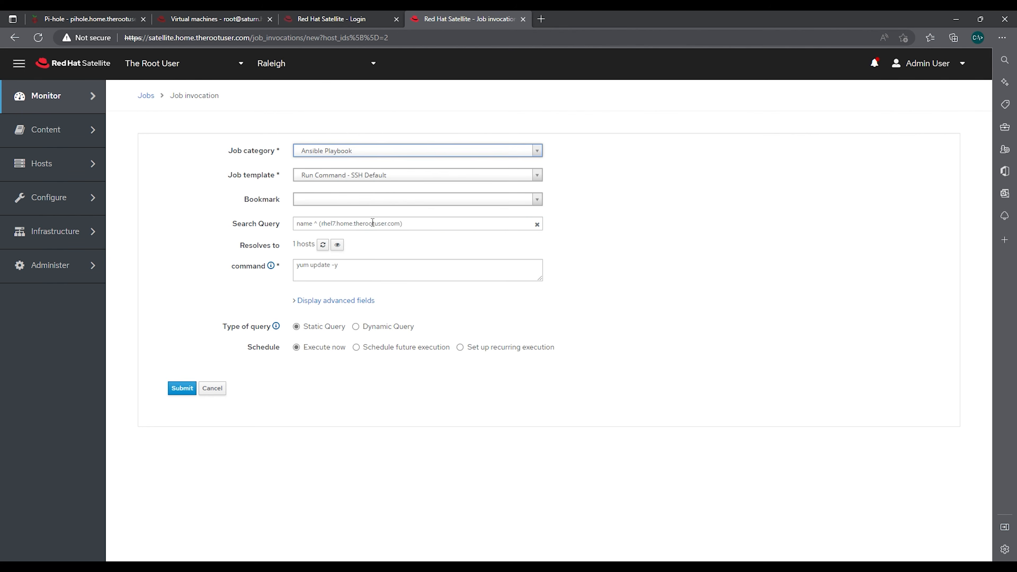
pyautogui.click(365, 178)
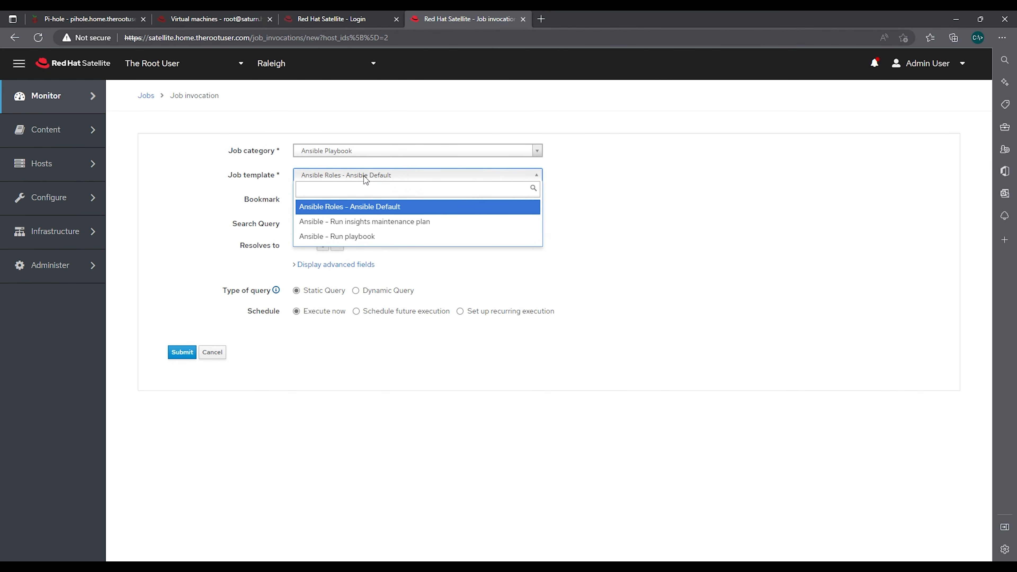
pyautogui.click(666, 176)
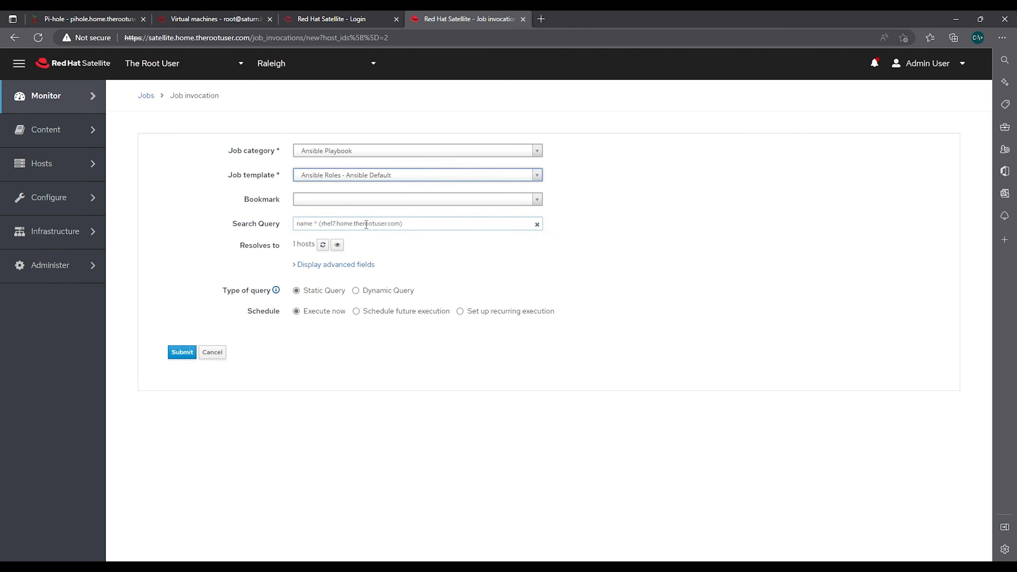
pyautogui.moveTo(80, 173)
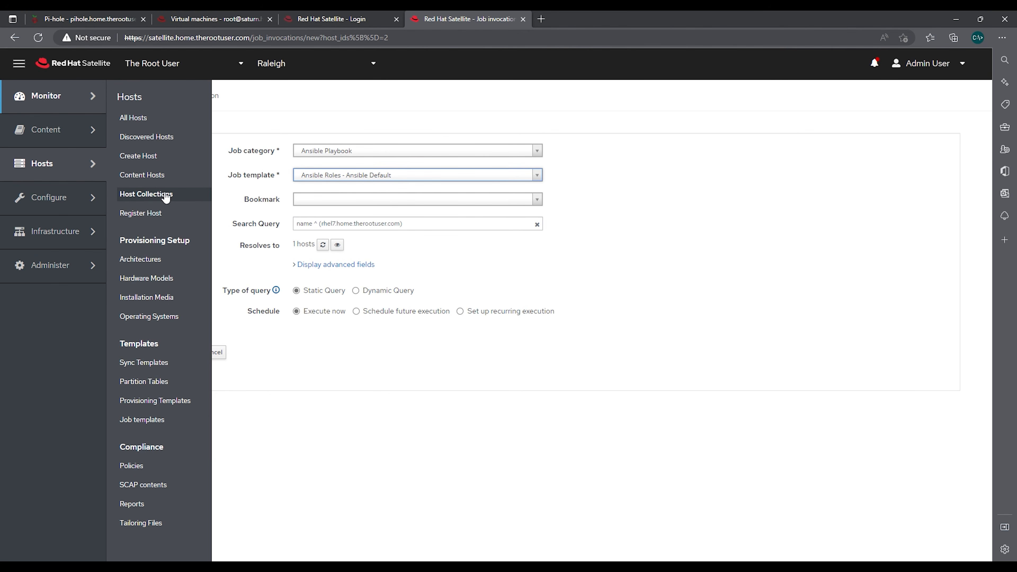
# Select rhel7 in Content Hosts and open Manage Packages from Select Action
pyautogui.click(156, 182)
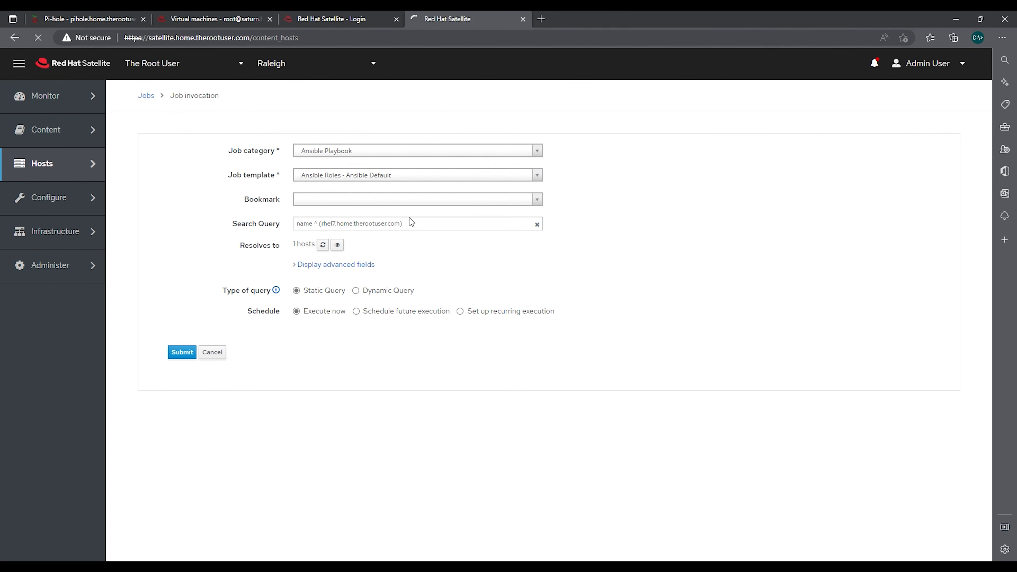
pyautogui.click(133, 183)
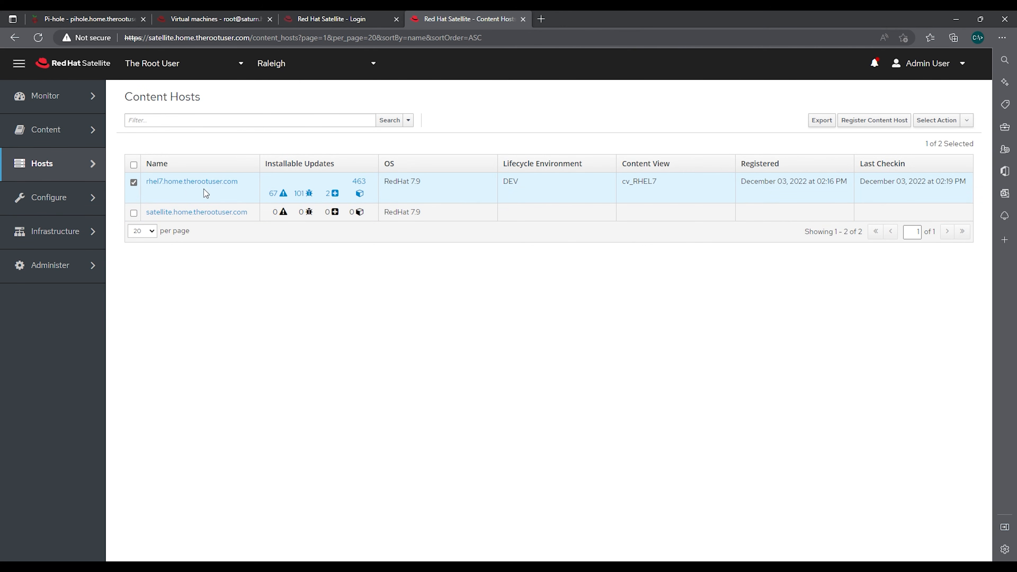
pyautogui.click(971, 122)
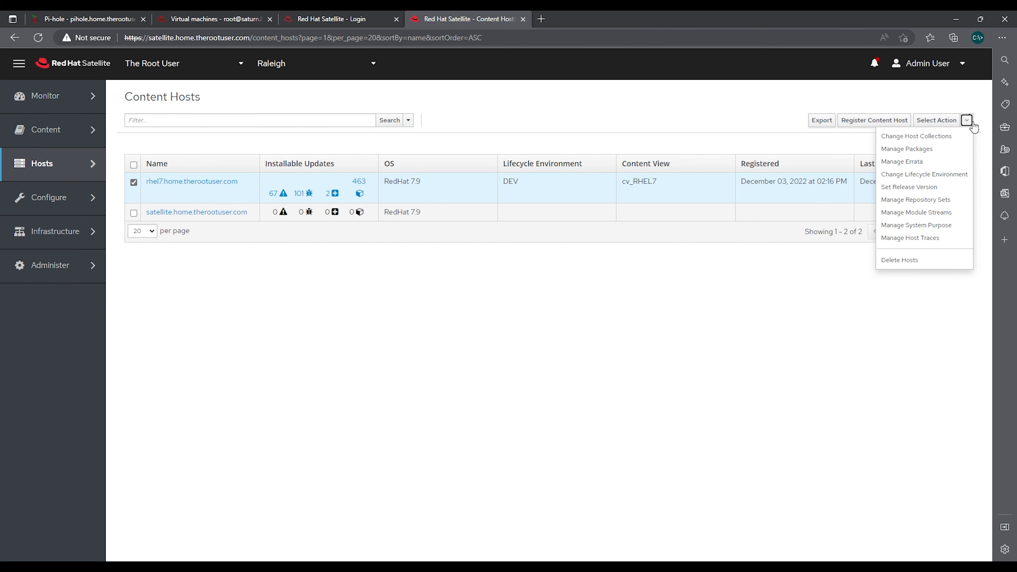
pyautogui.click(928, 151)
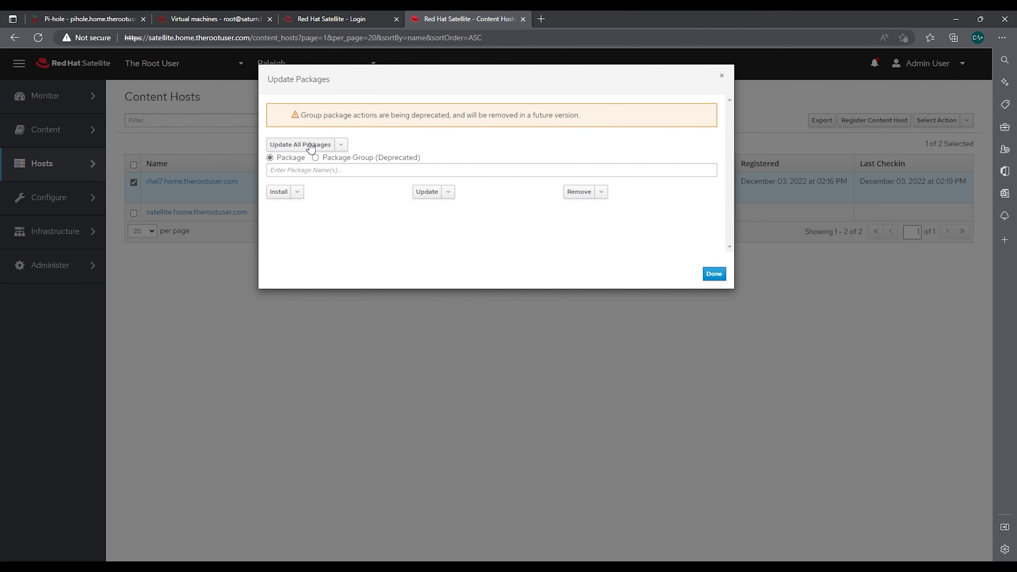
# Try entering a package name in the Update Packages dialog, then close it
pyautogui.click(320, 171)
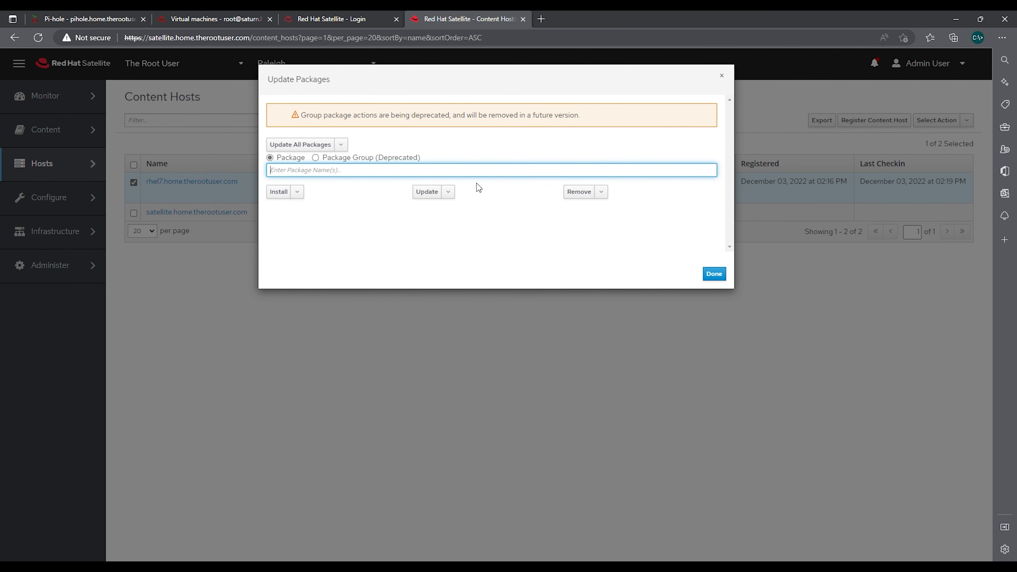
pyautogui.write('sc')
pyautogui.press('BackSpace')
pyautogui.press('BackSpace')
pyautogui.press('BackSpace')
pyautogui.press('BackSpace')
pyautogui.press('BackSpace')
pyautogui.write('s')
pyautogui.moveTo(312, 172); pyautogui.dragTo(245, 167)
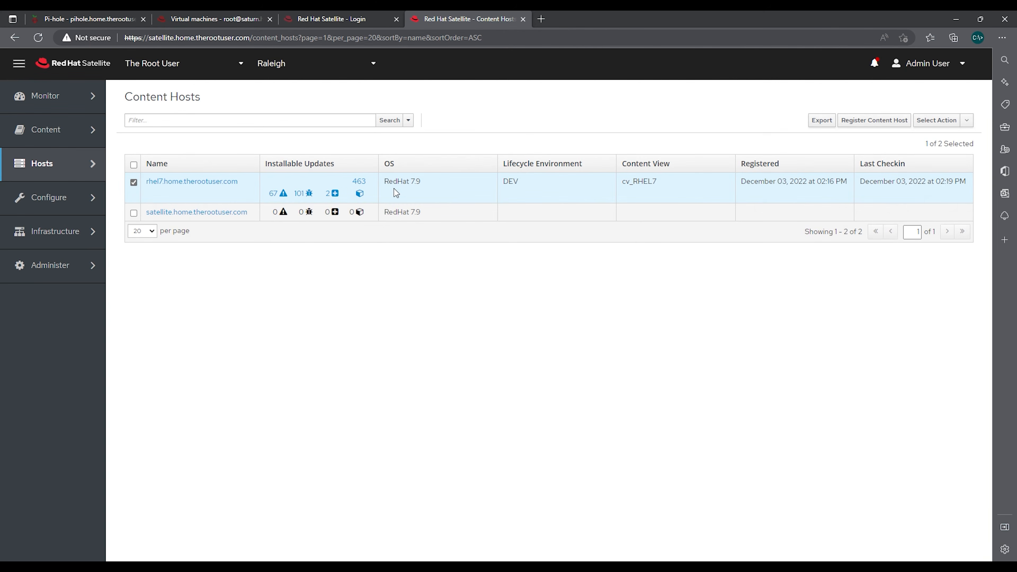